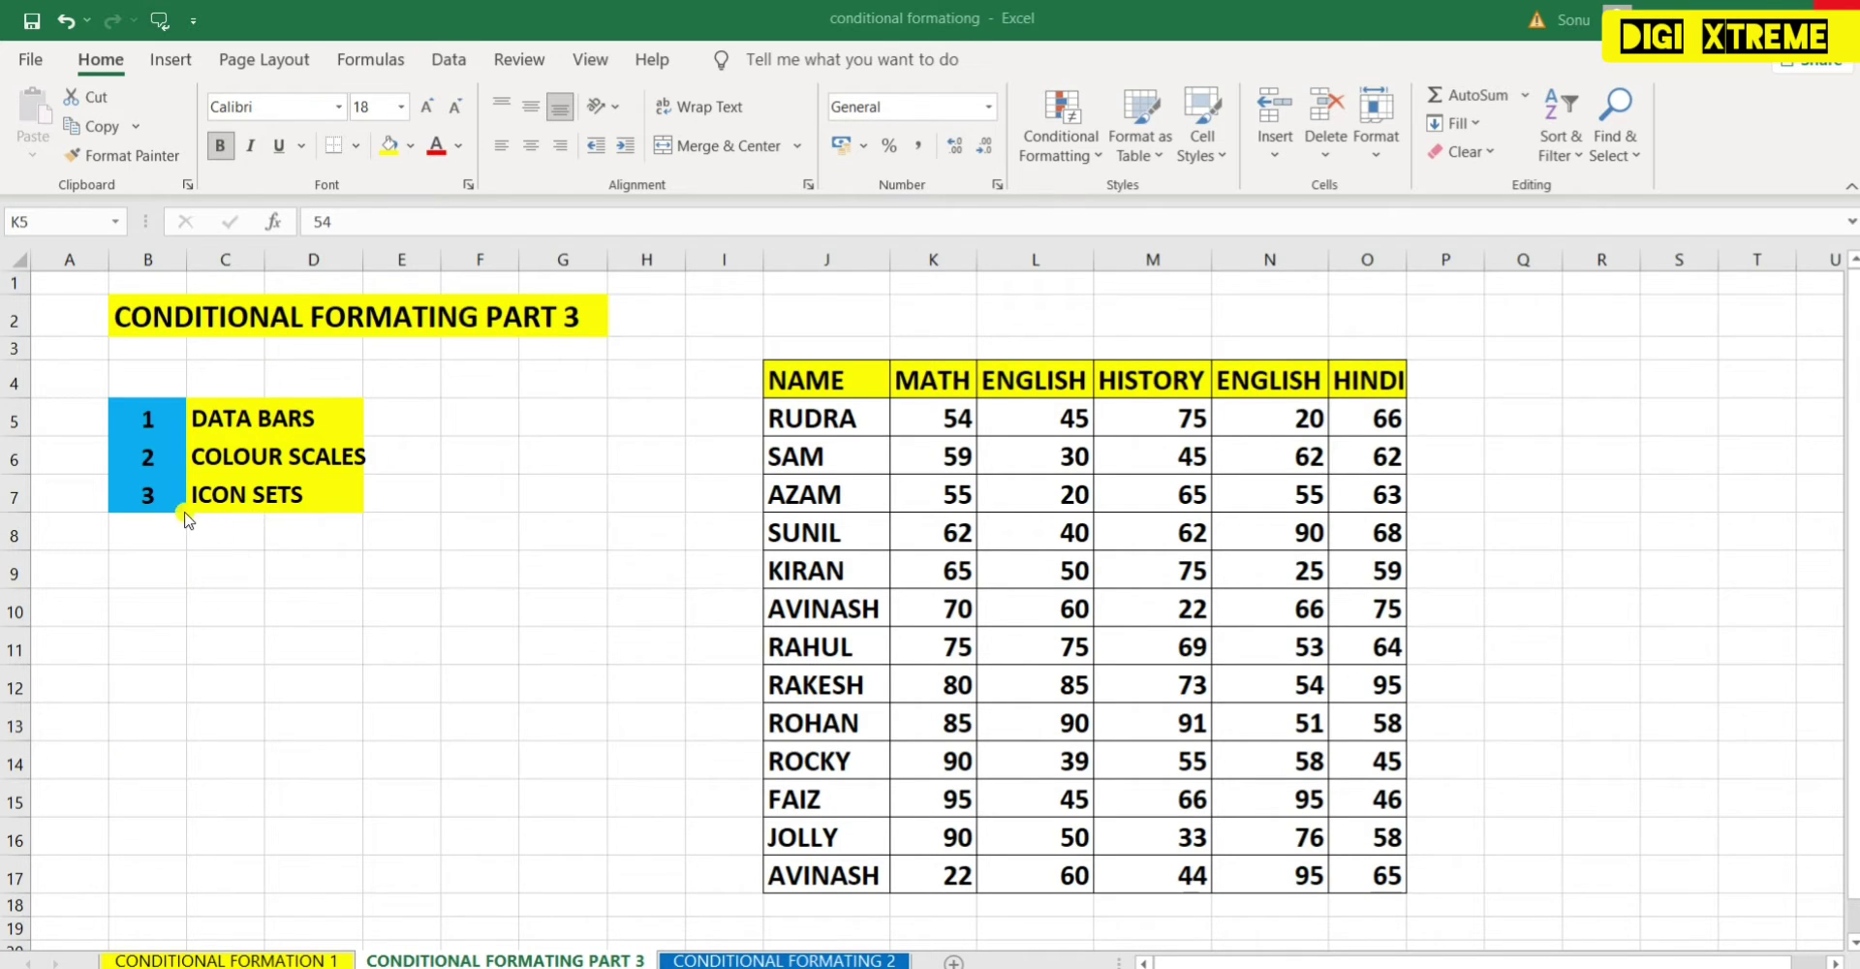
Step: Look through the data bar, color scale and icon set options available for the Math marks in K5:K17
key(ctrl+shift+Down)
click(1057, 140)
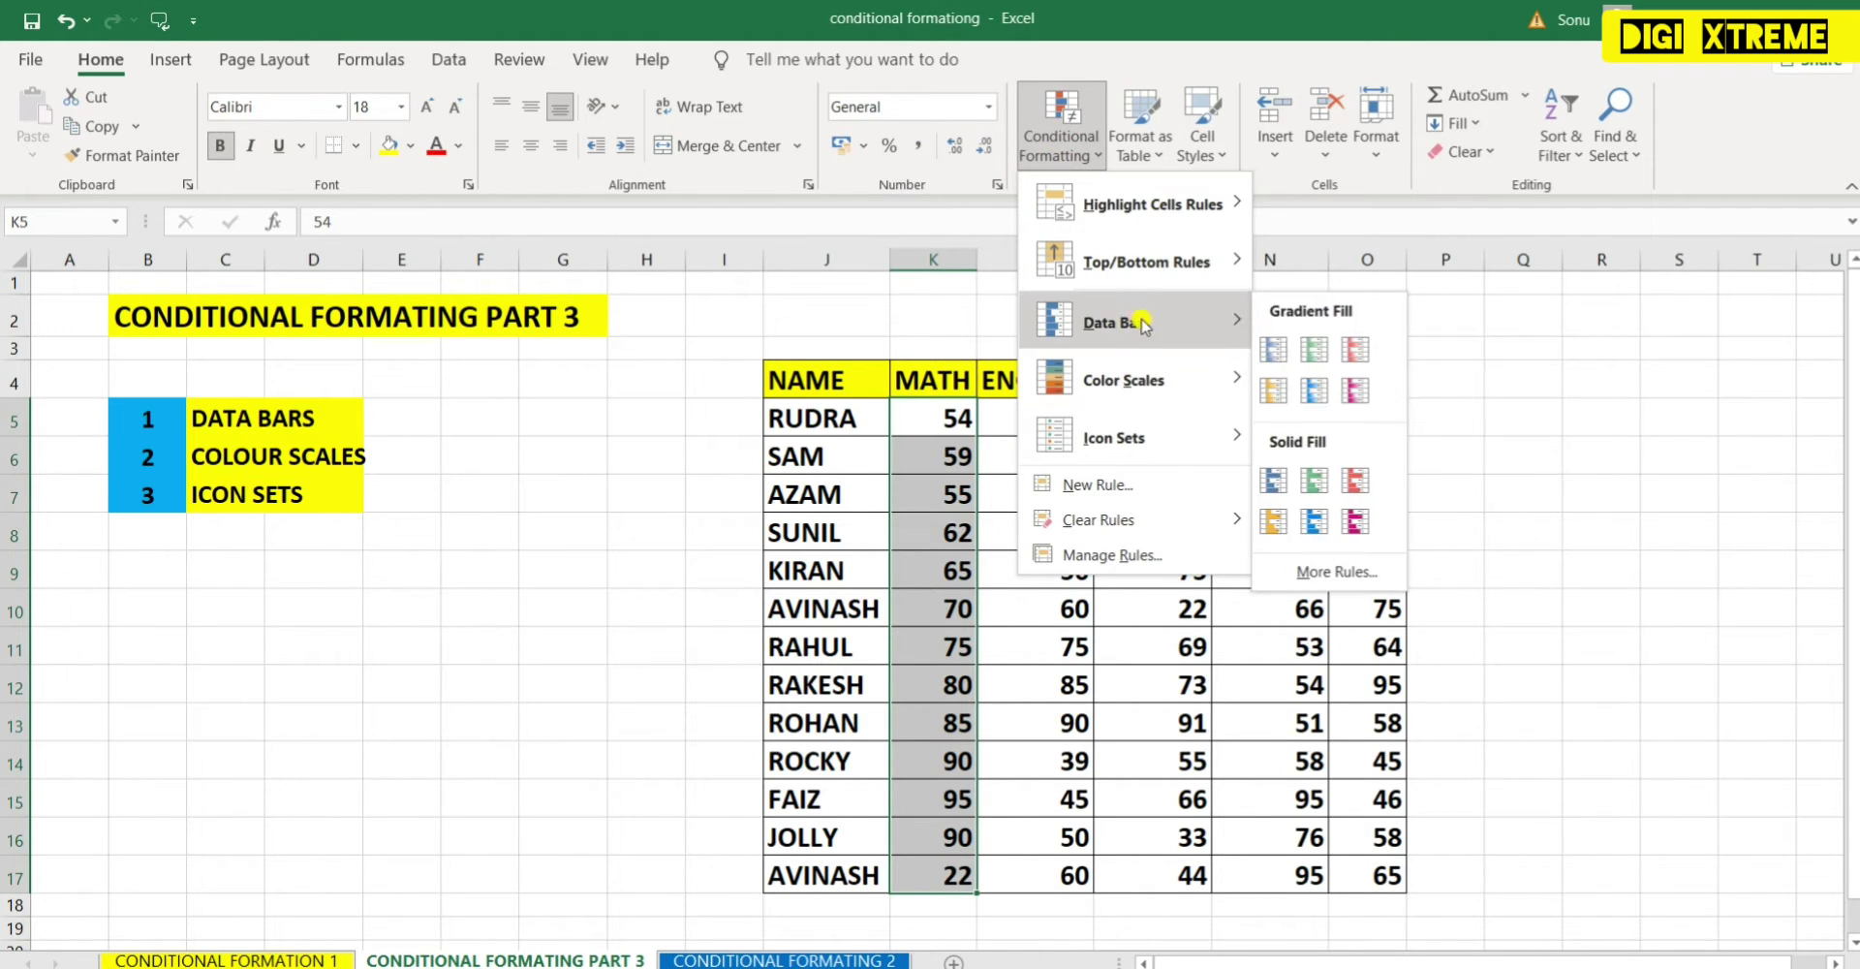
mouse_move(1174, 387)
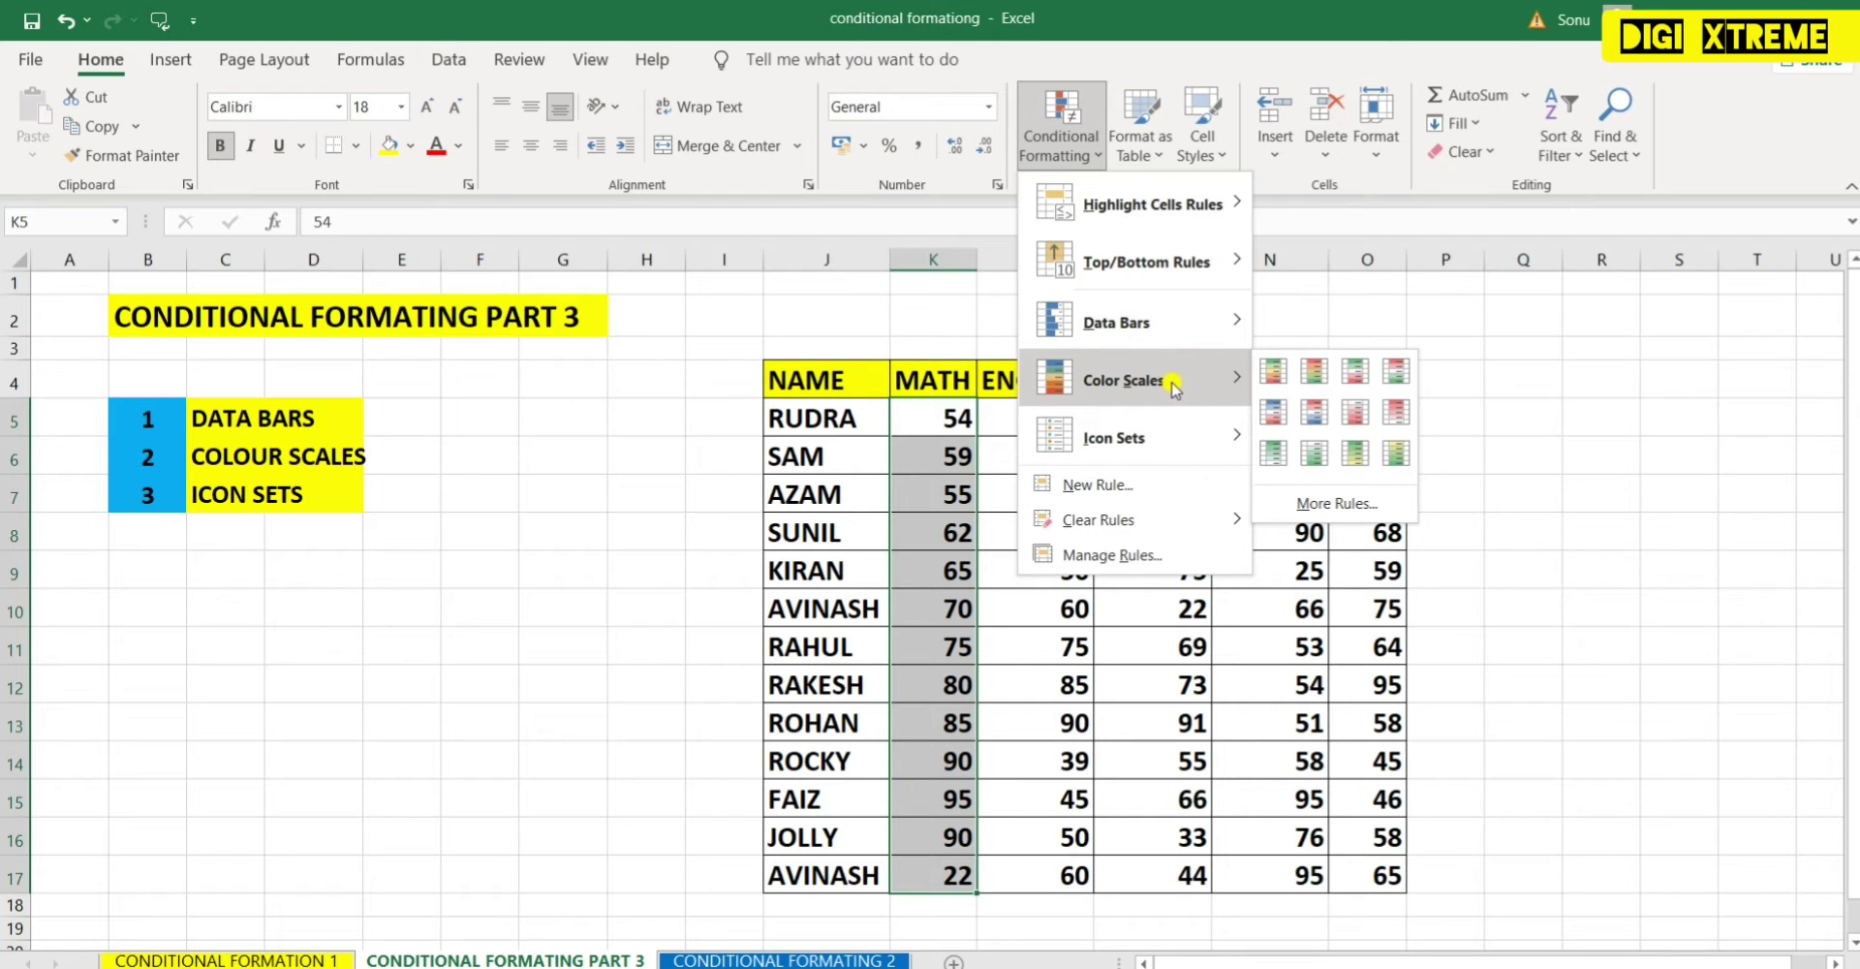
mouse_move(1145, 443)
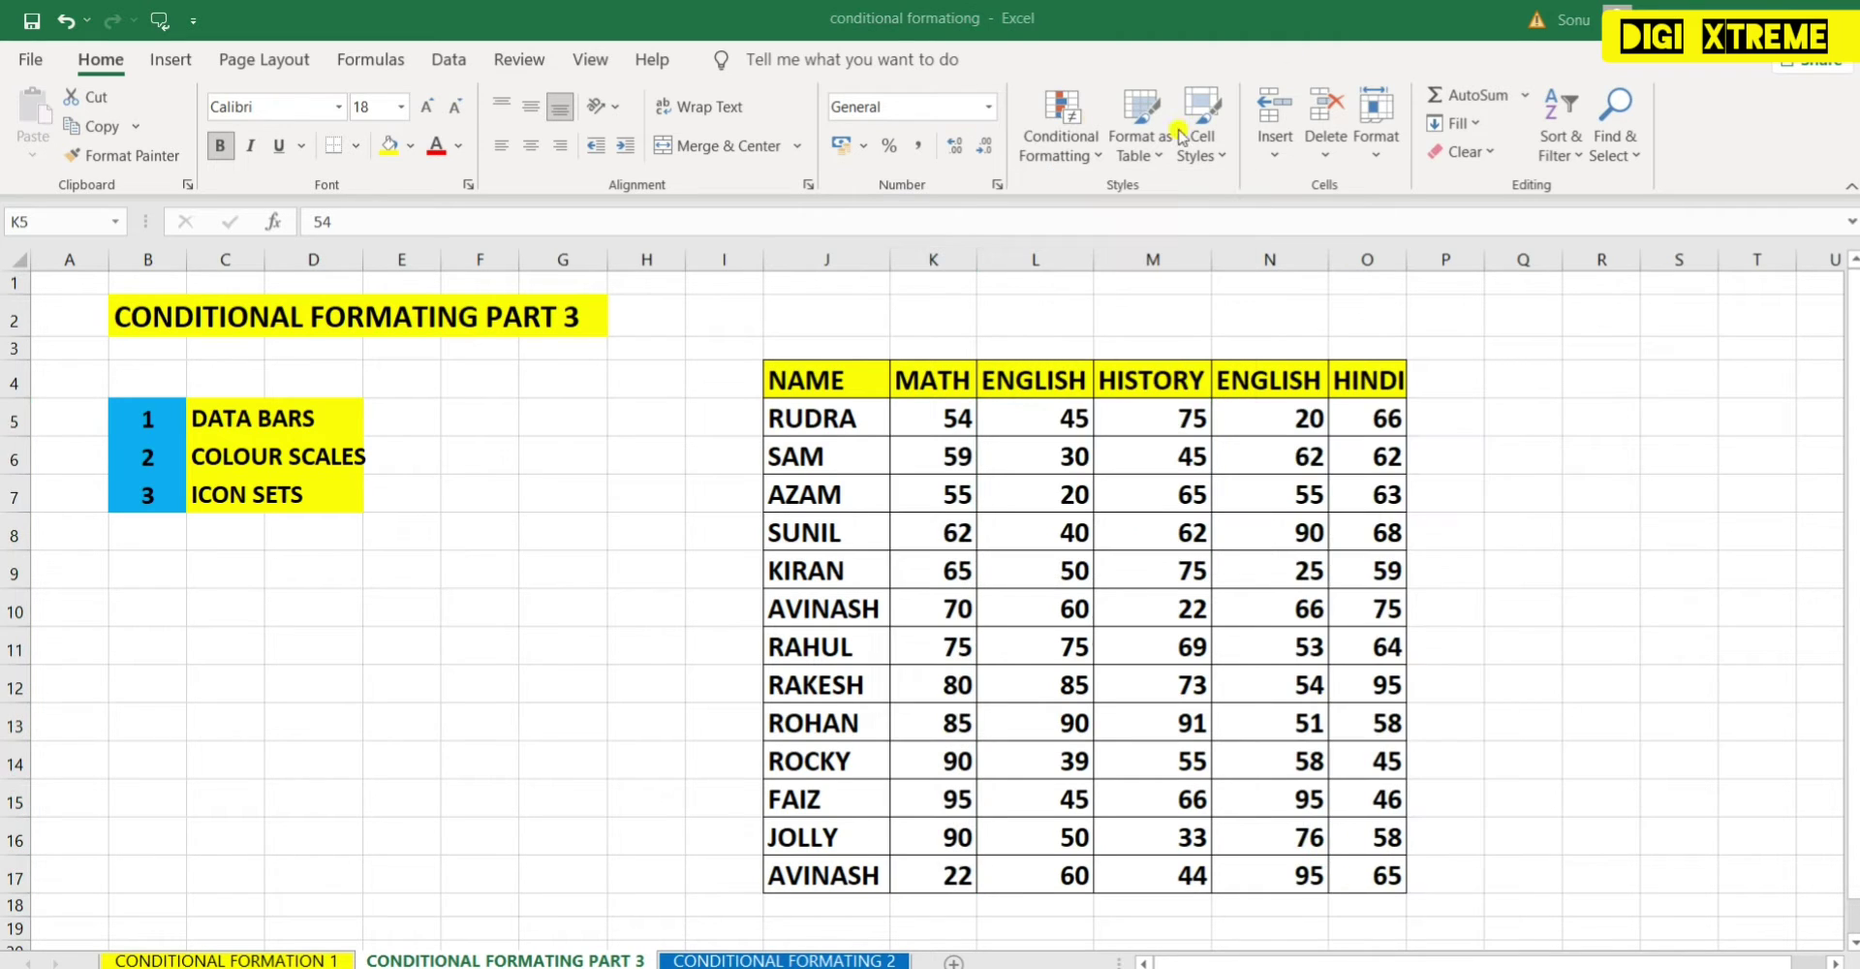
click(1064, 136)
click(1054, 139)
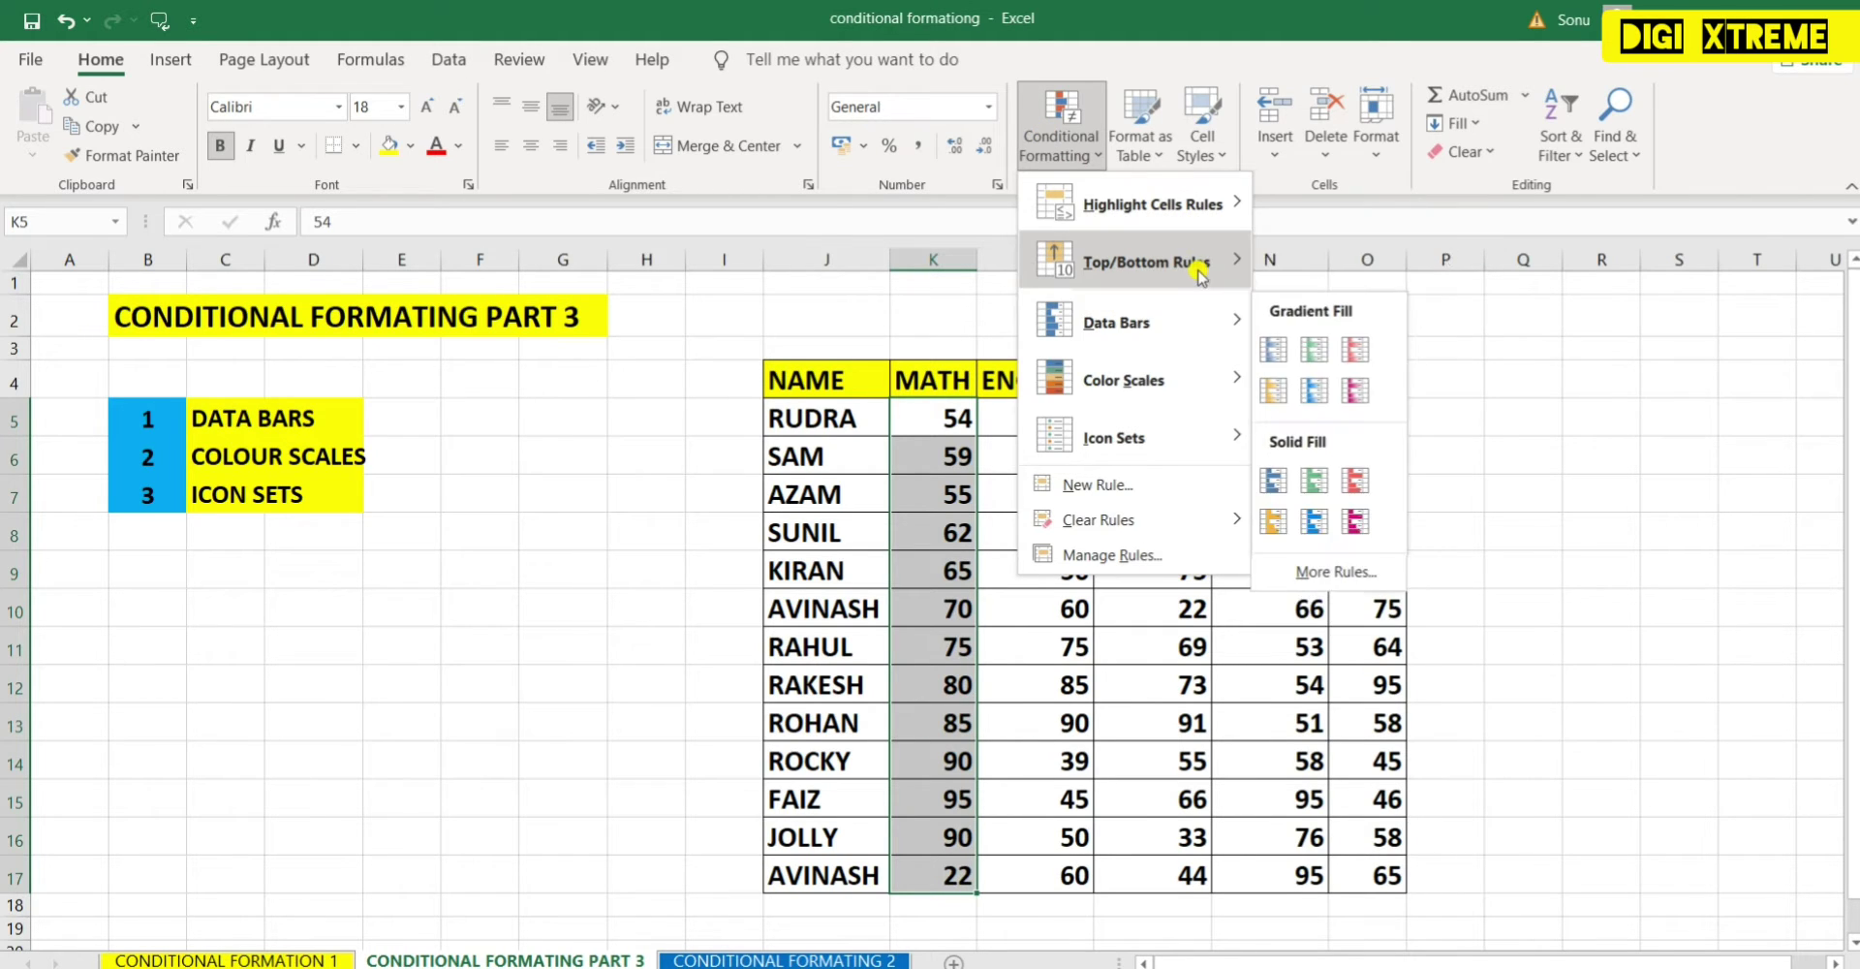
mouse_move(1205, 271)
mouse_move(1190, 335)
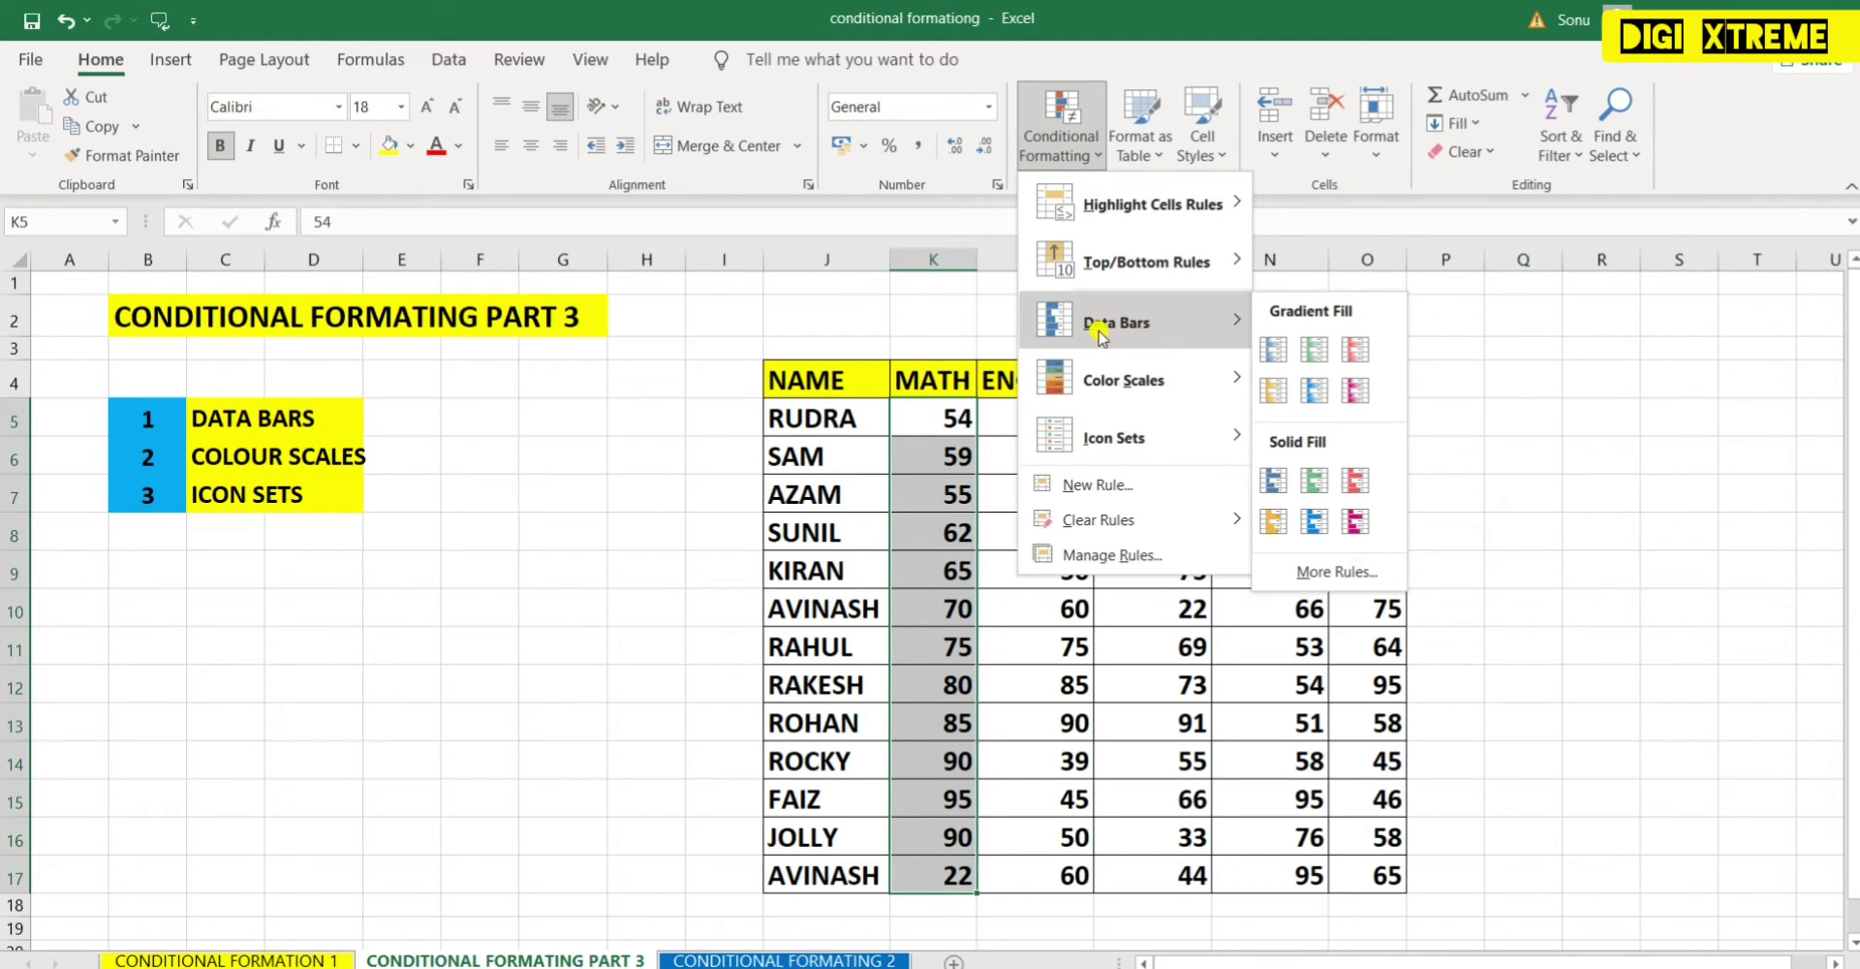
mouse_move(1158, 447)
click(1474, 339)
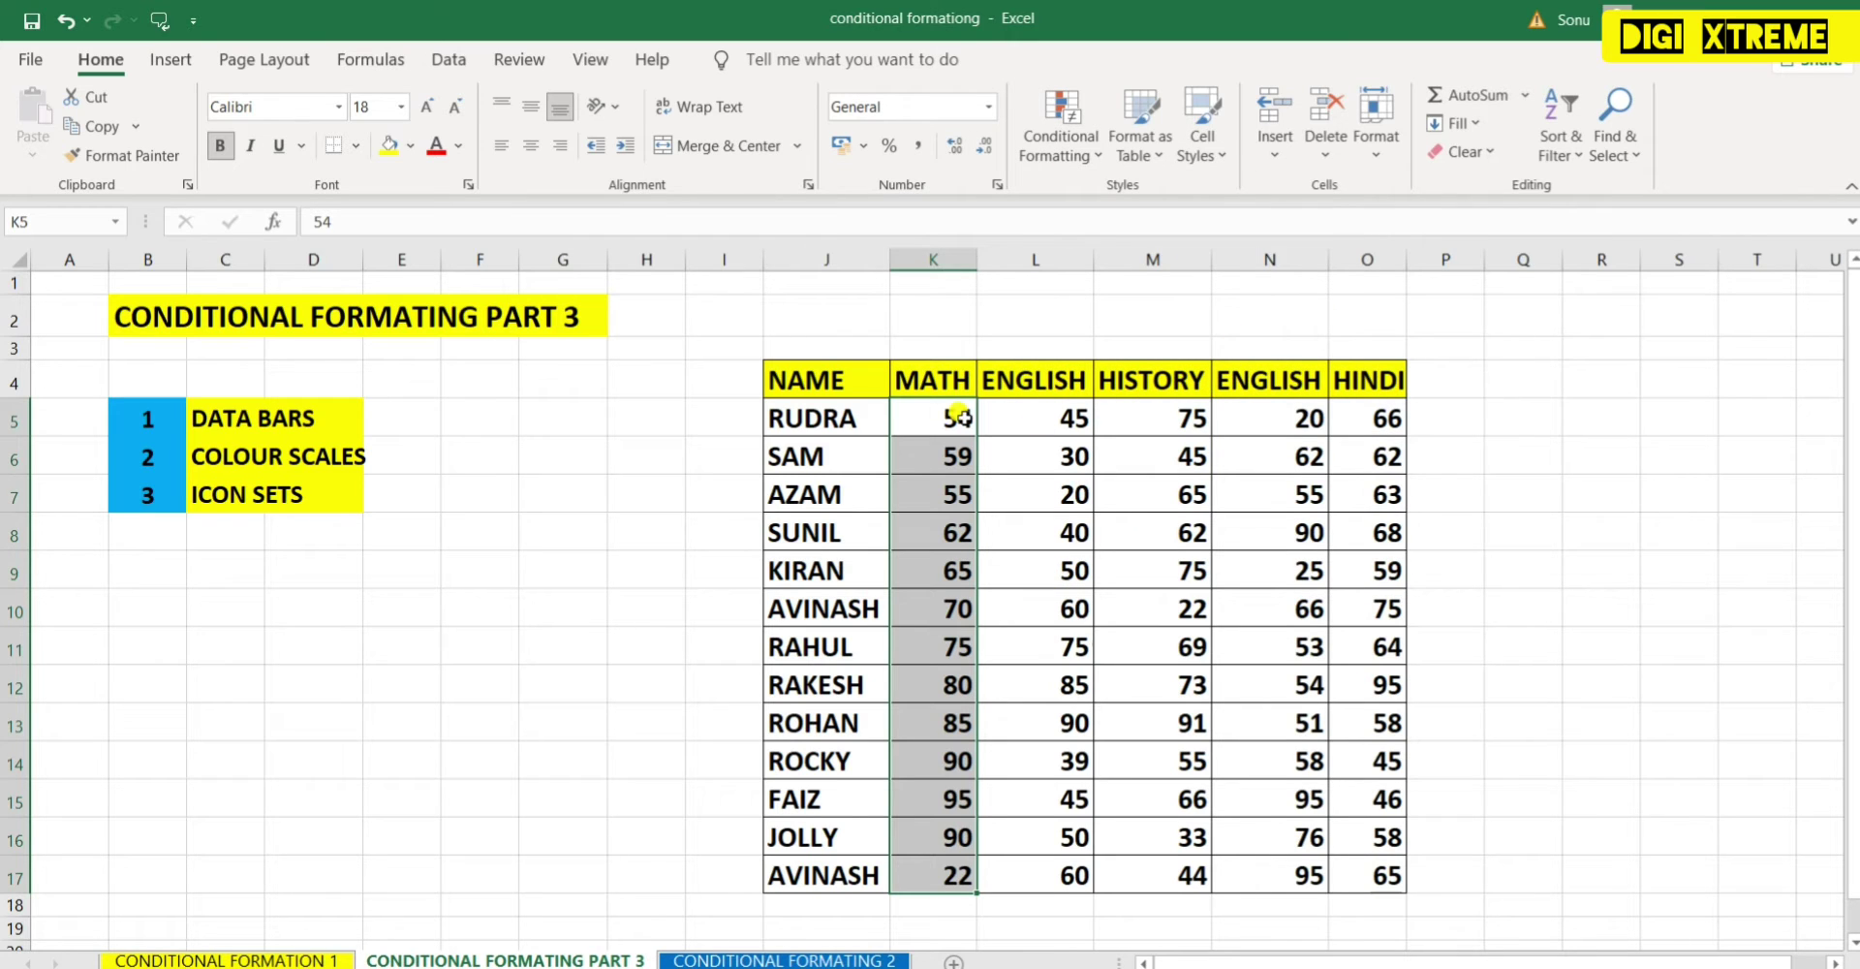
Step: Apply blue gradient-fill data bars to the Math marks in K5:K17
drag(935, 412, 957, 867)
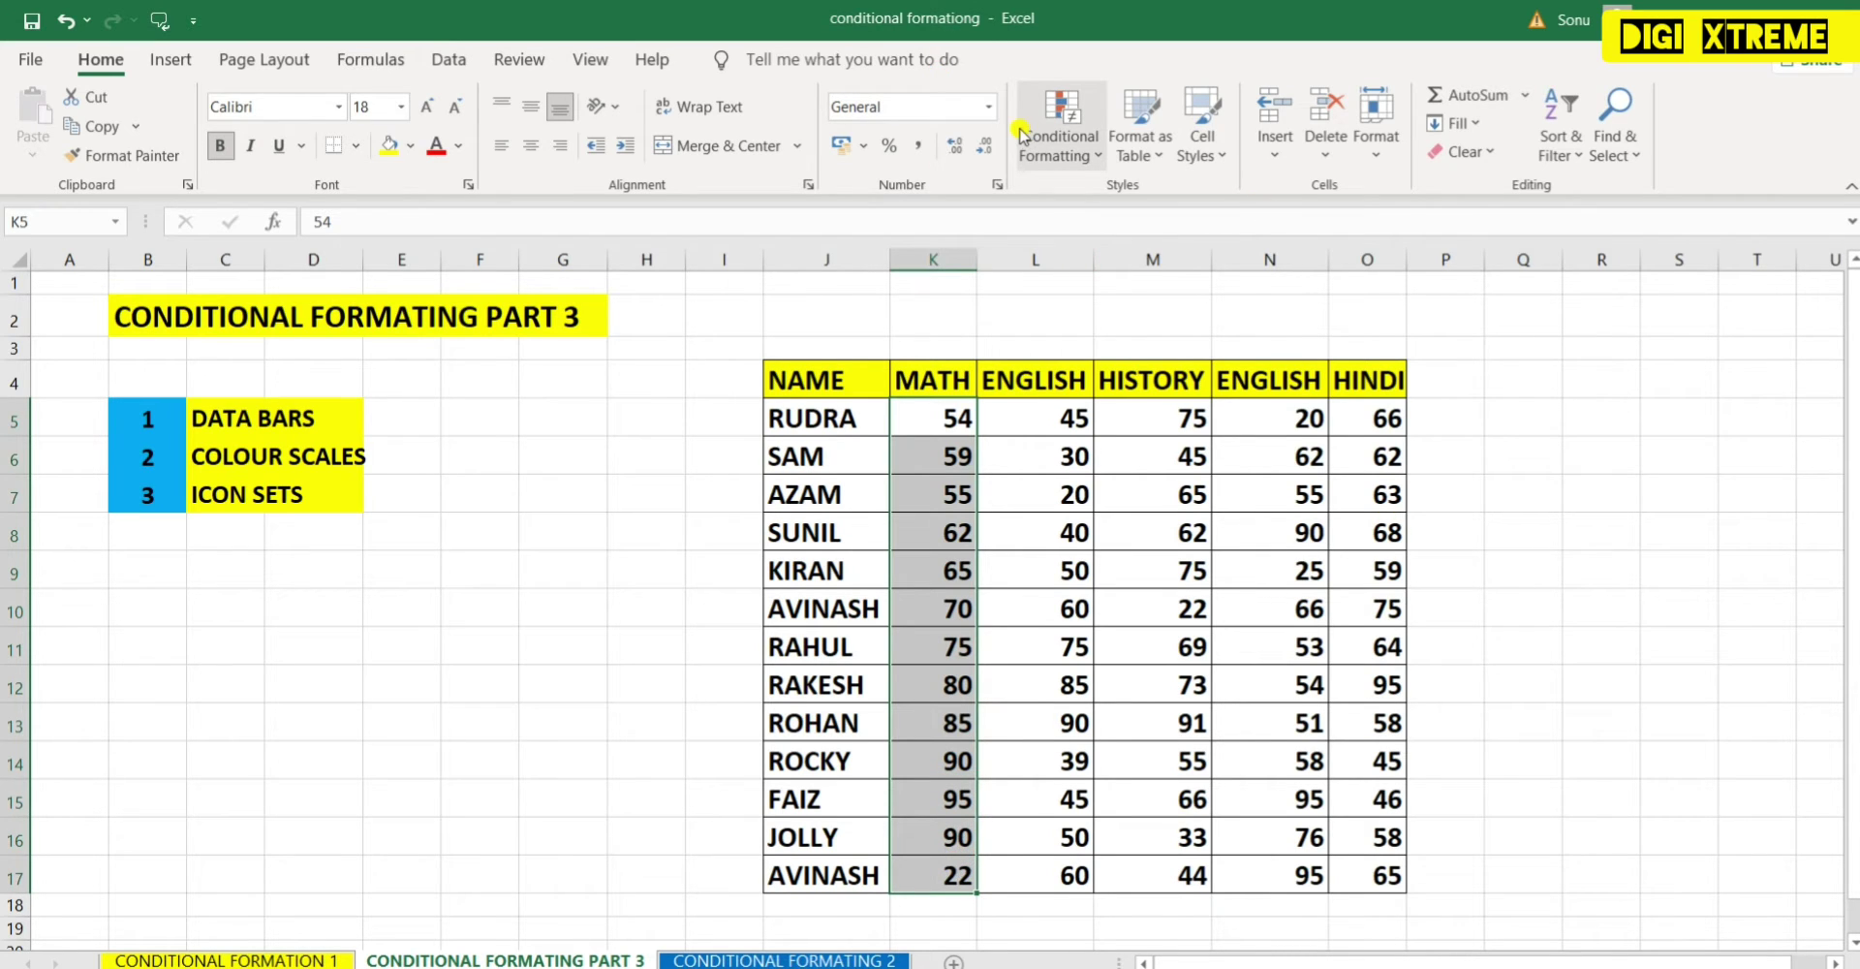
click(1071, 139)
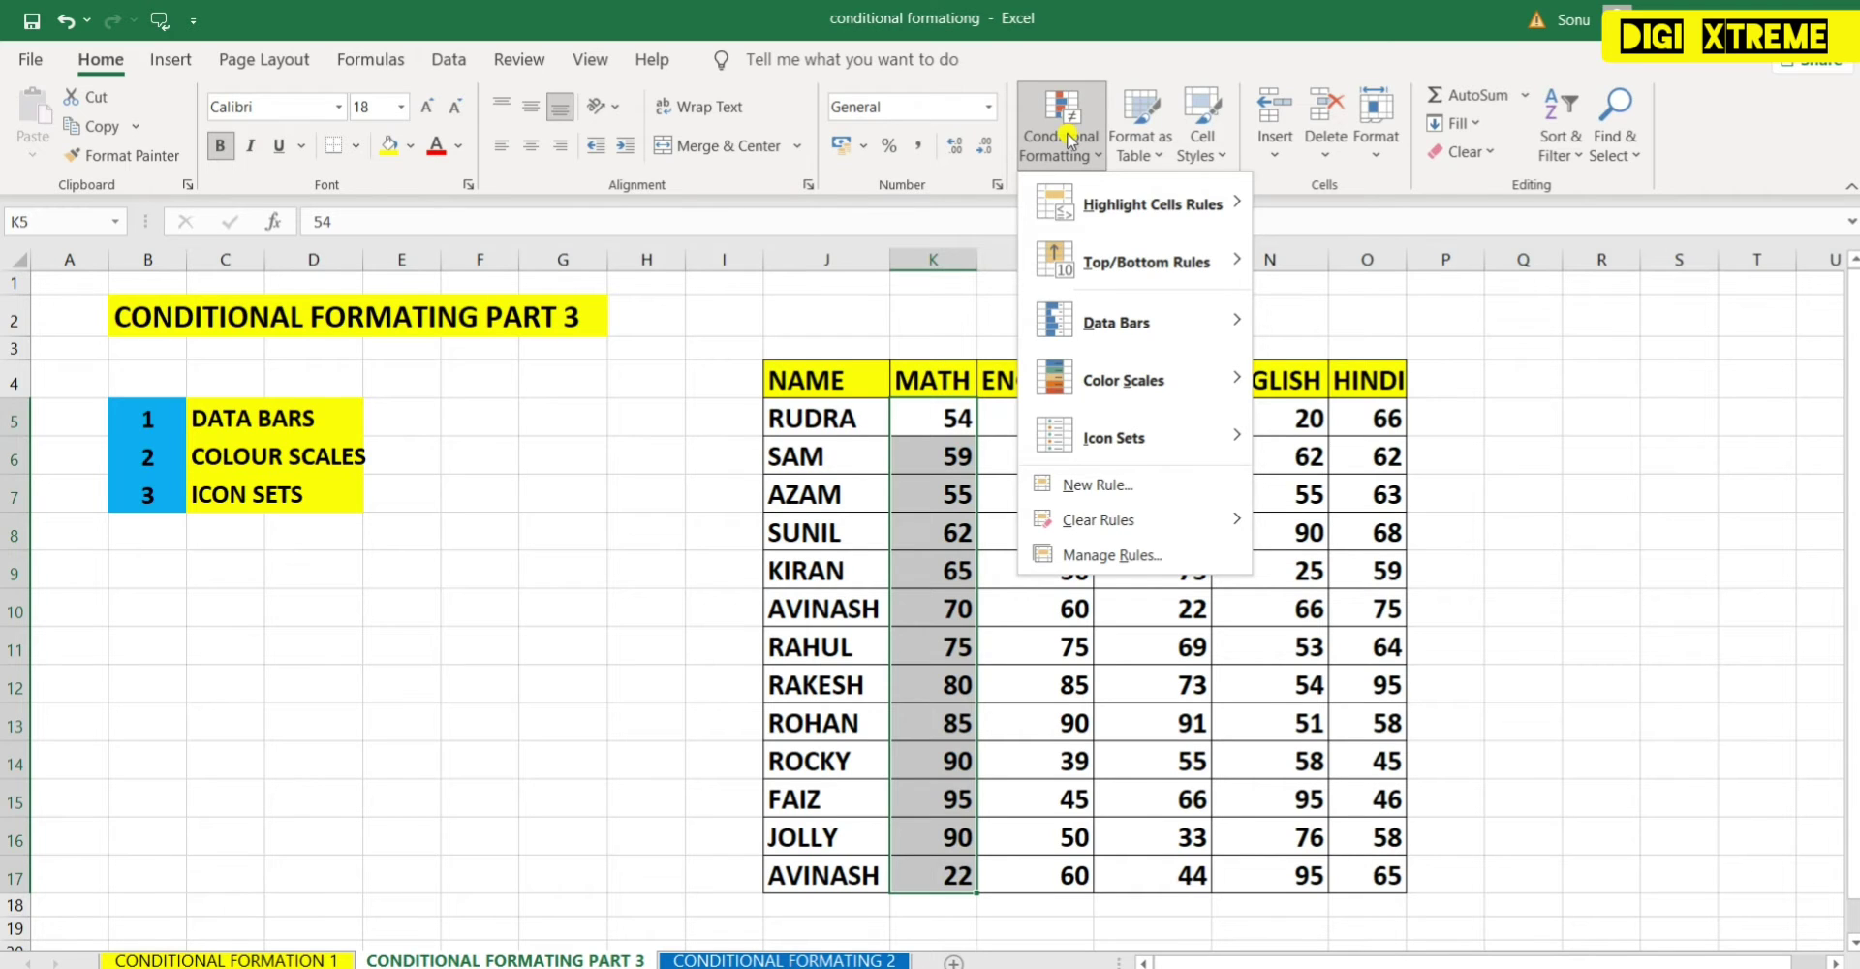
mouse_move(1133, 324)
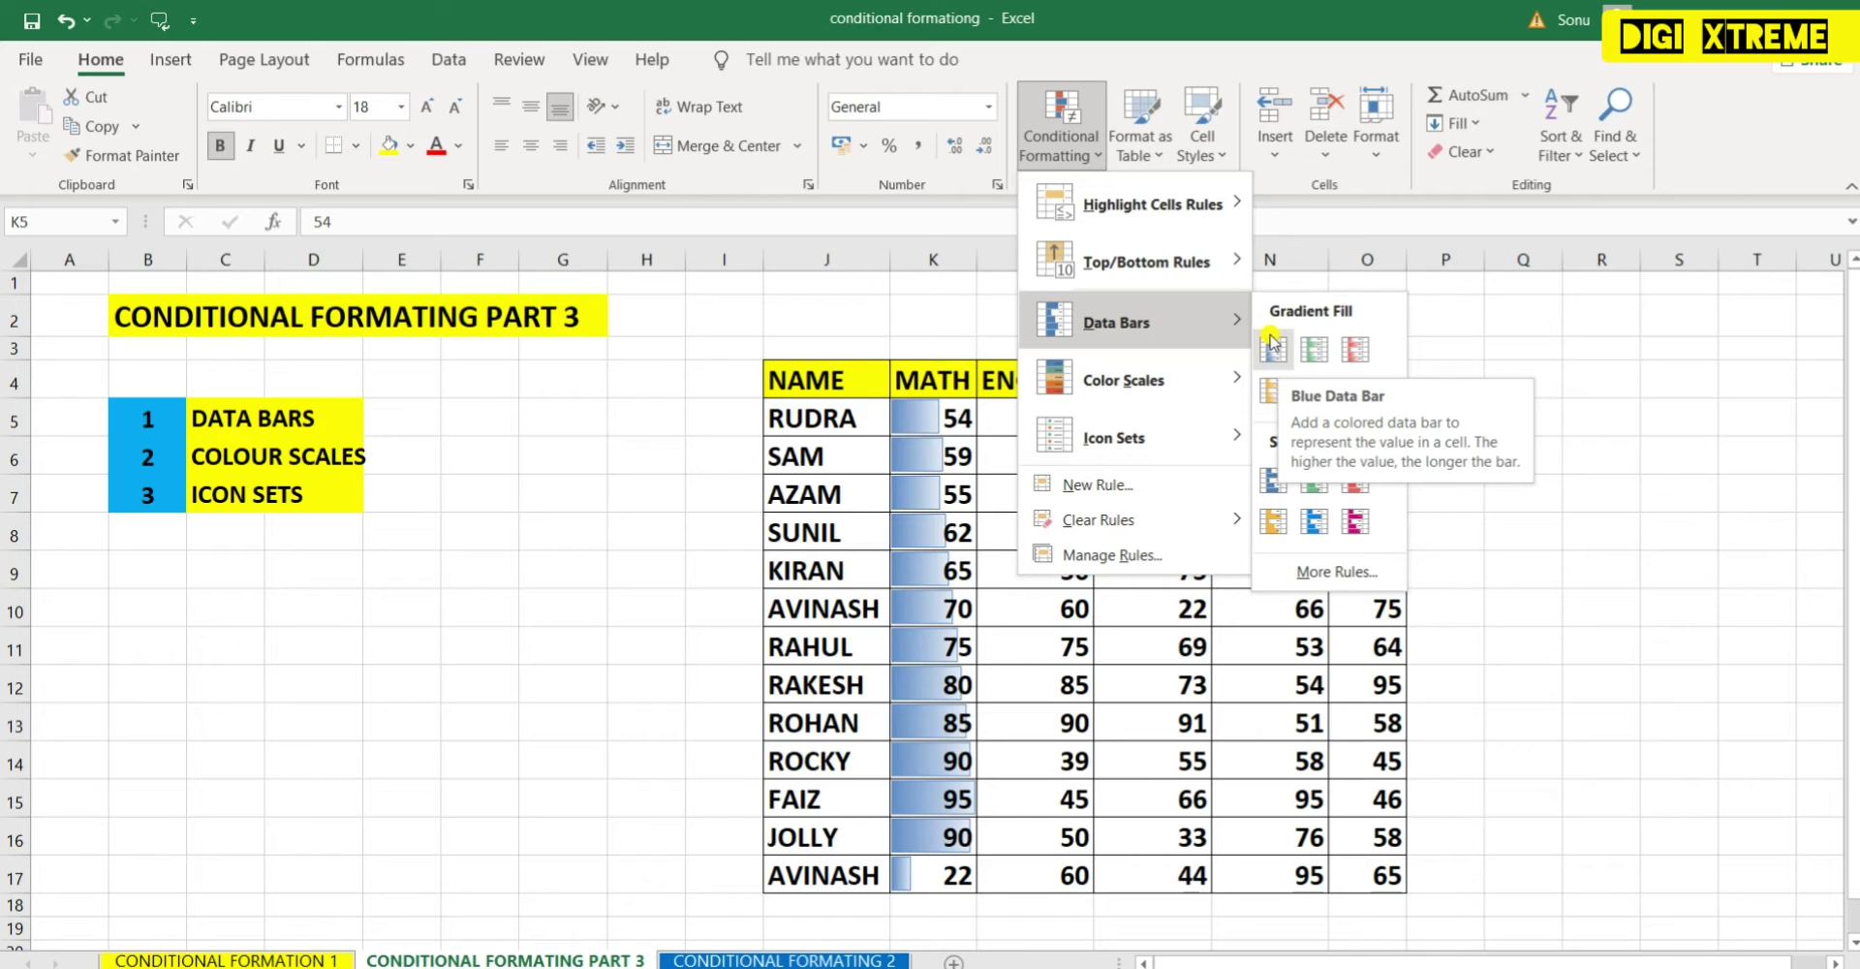
click(1272, 344)
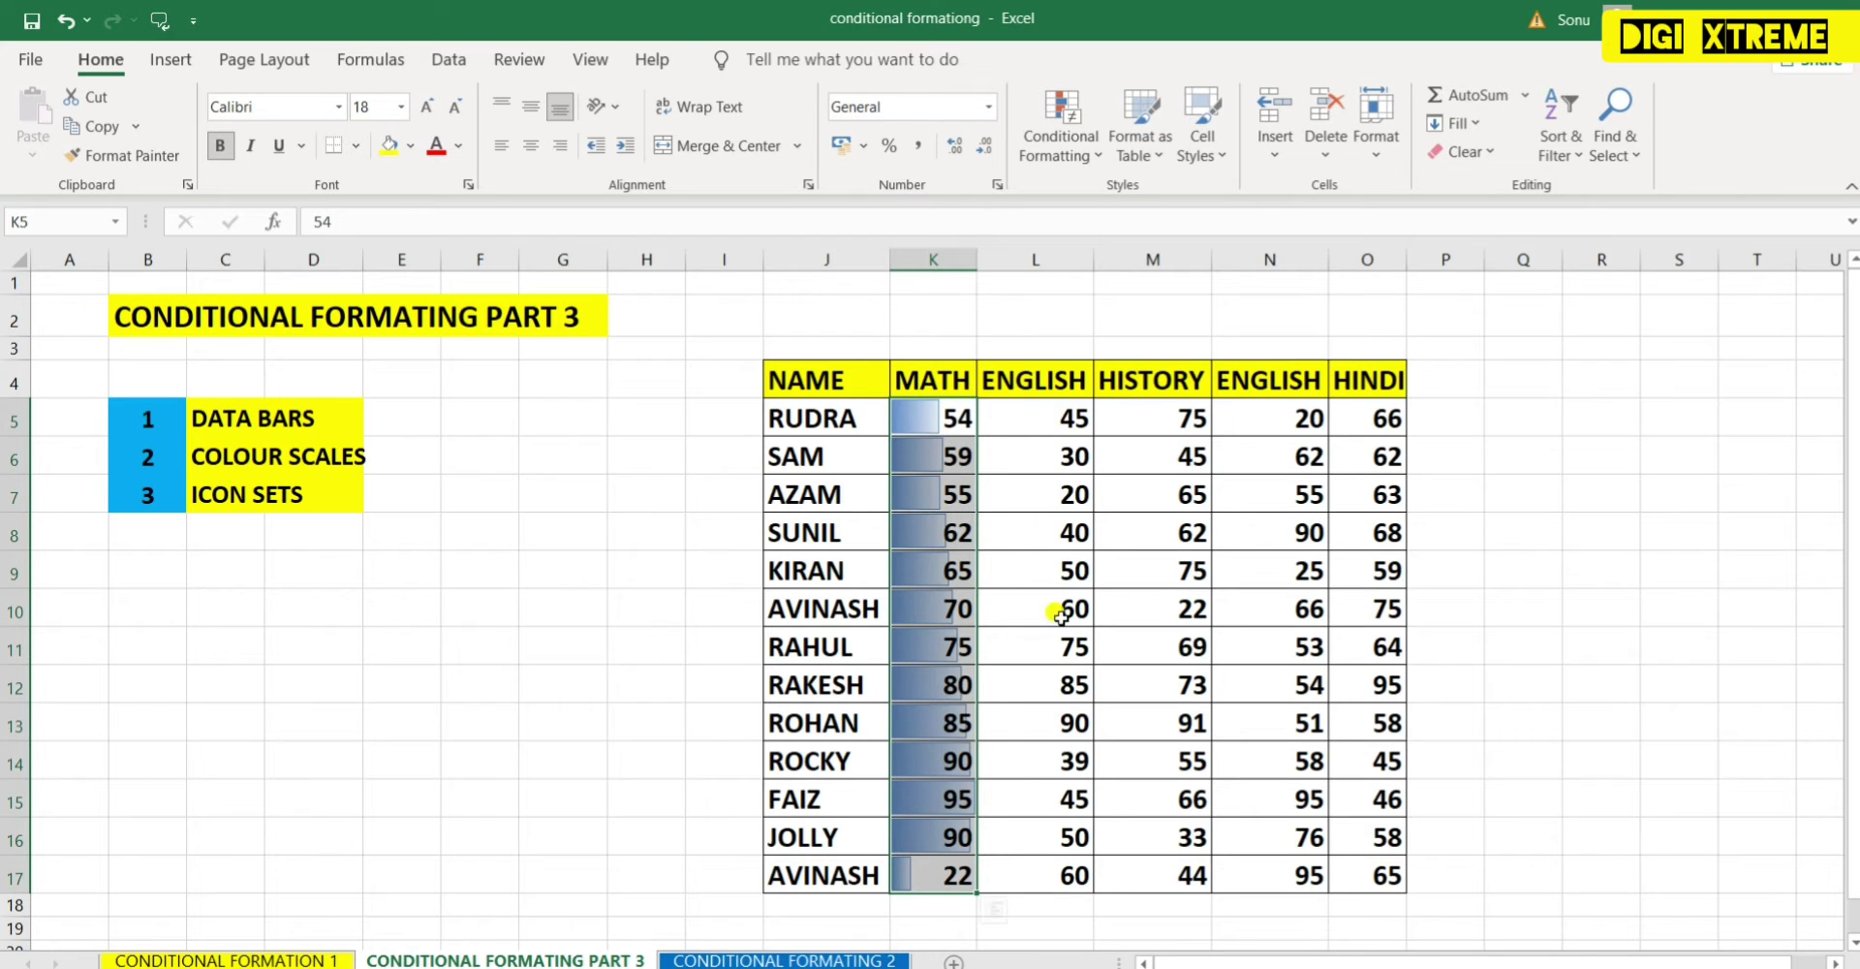
click(1664, 491)
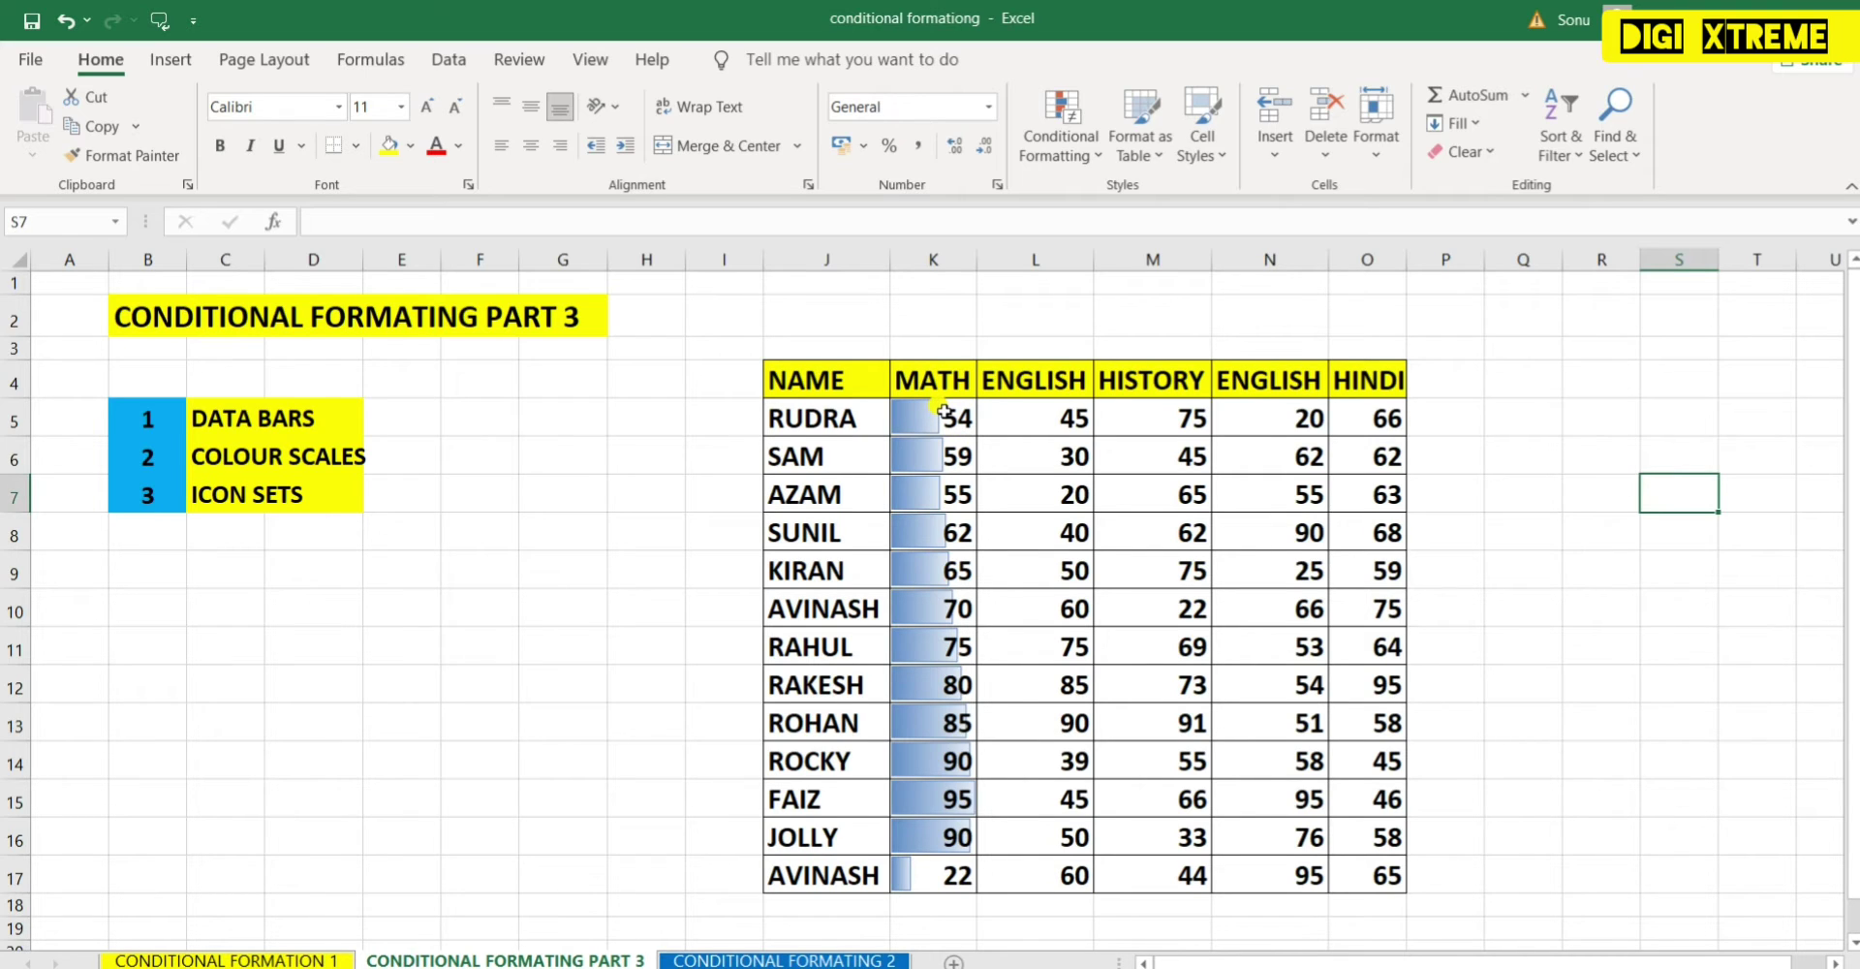
Step: Clear the conditional formatting rules from the Math marks in K5:K17
drag(932, 412, 954, 872)
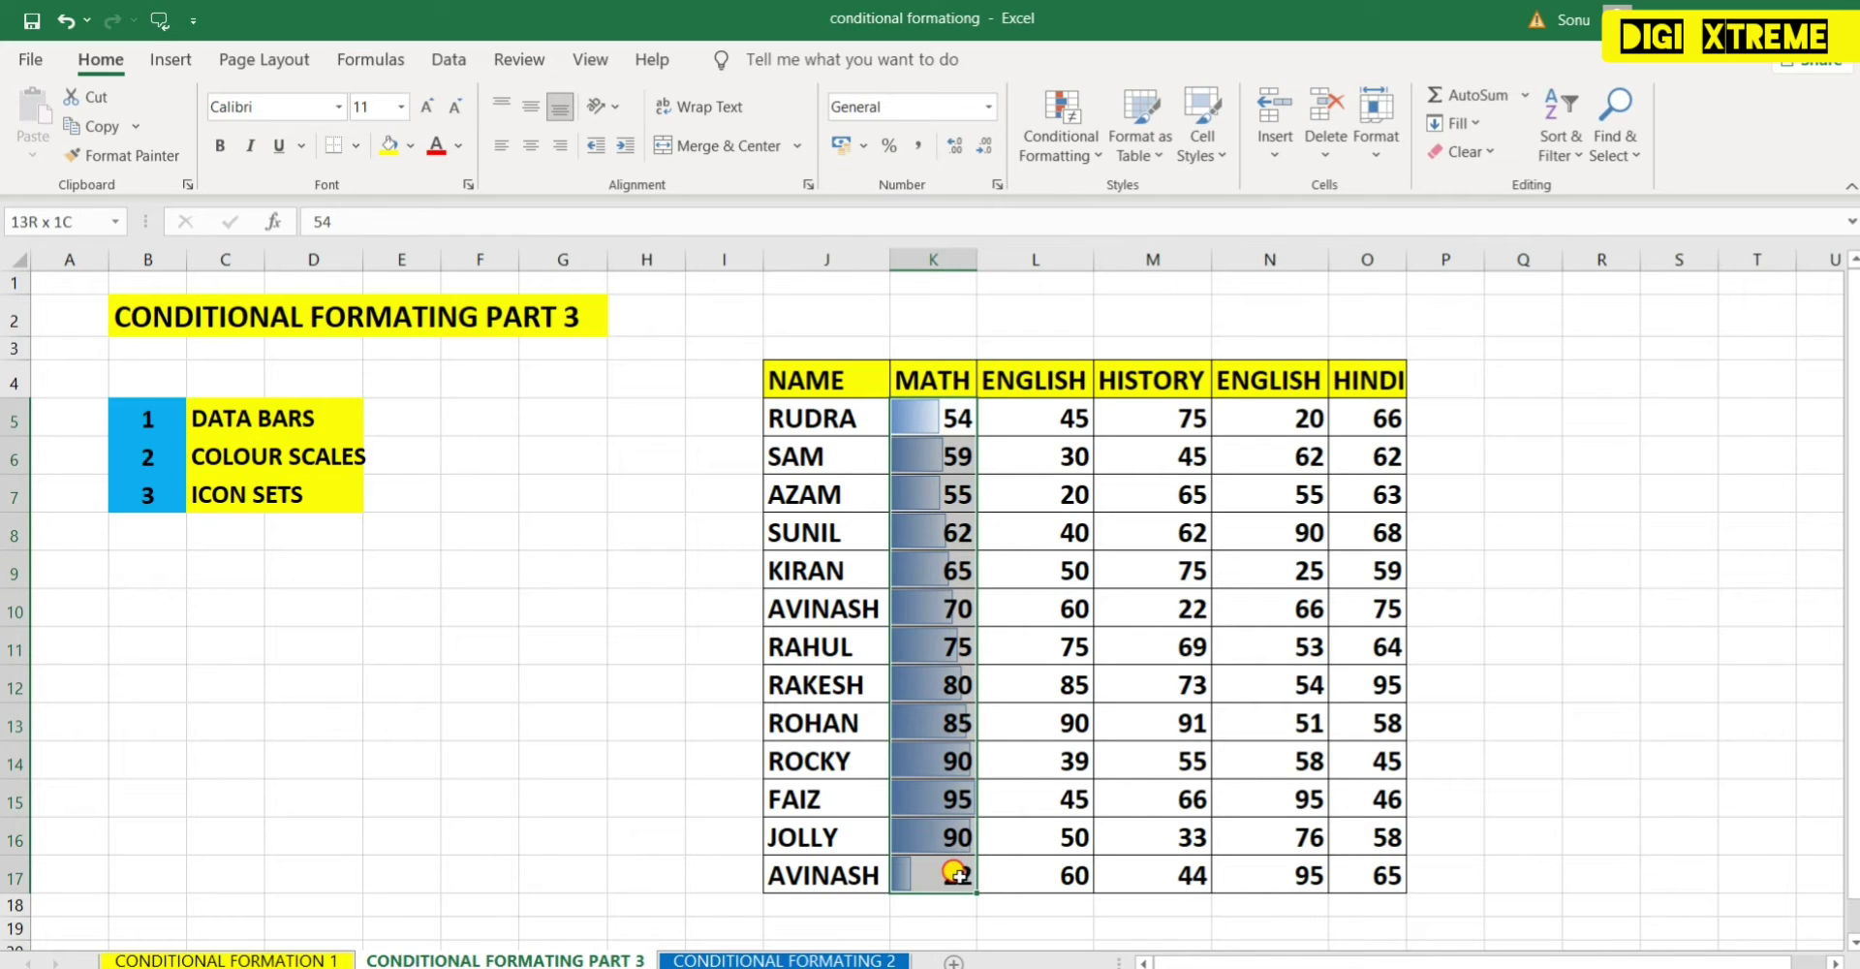
click(1073, 165)
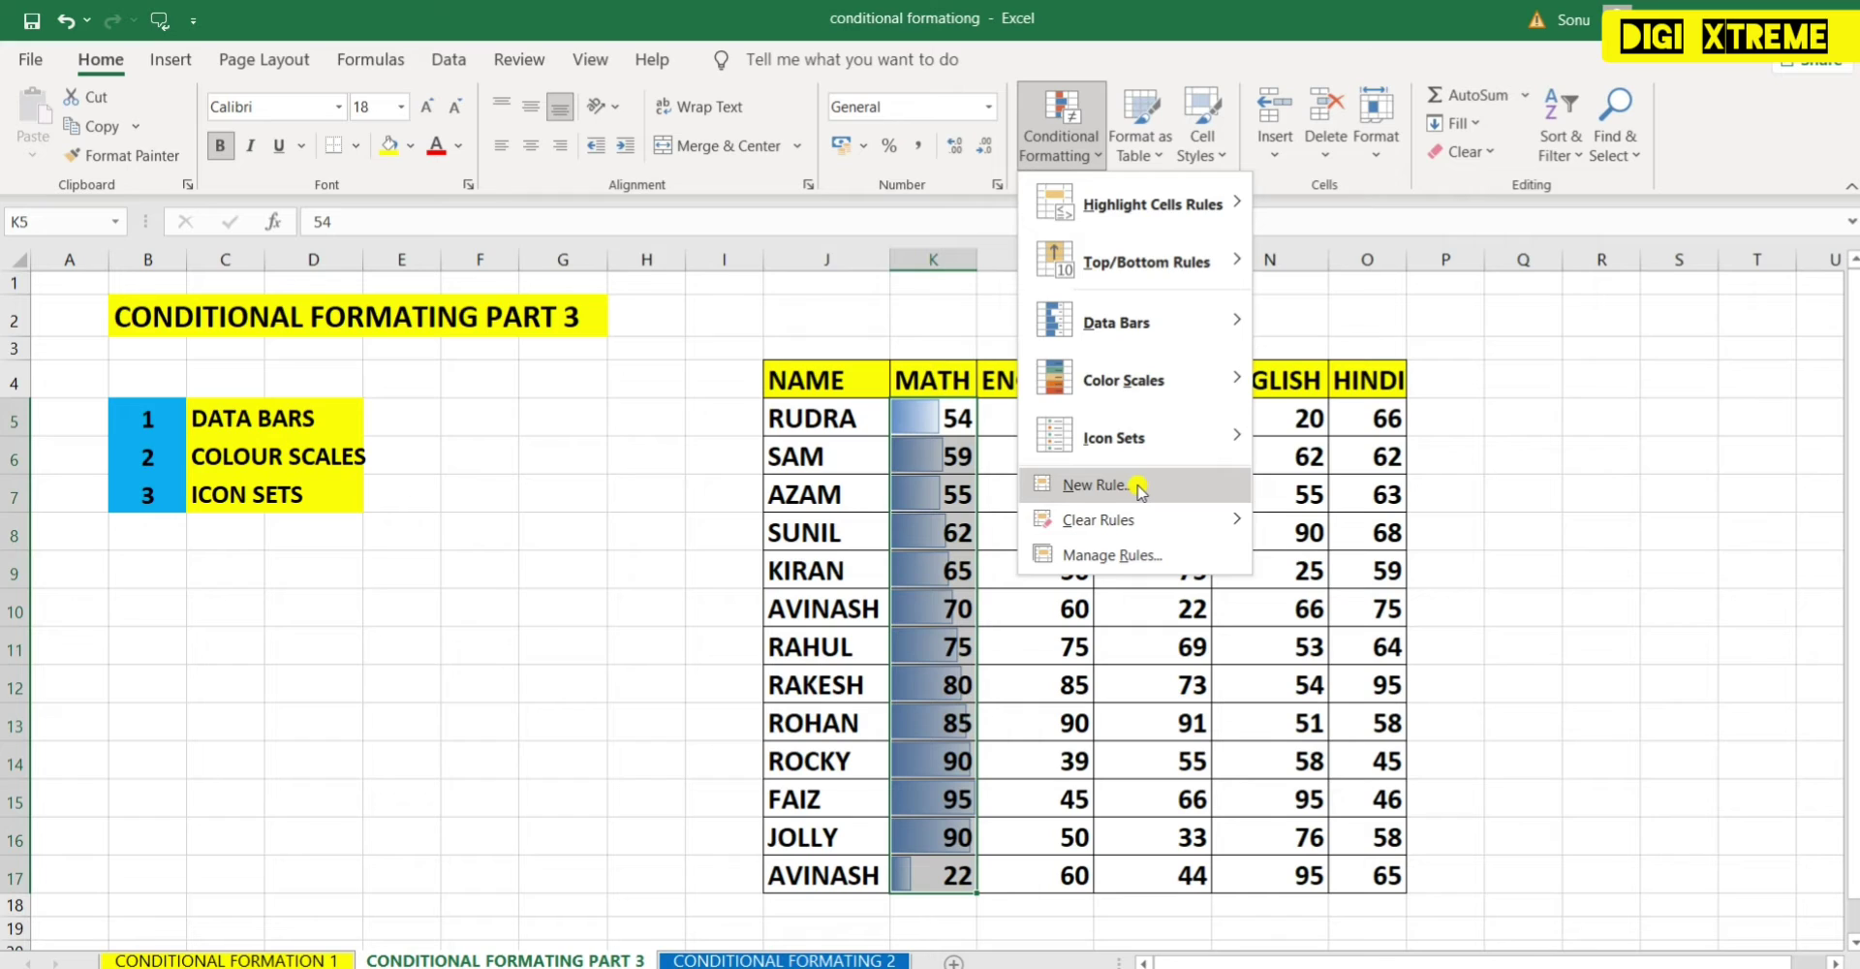
mouse_move(1143, 519)
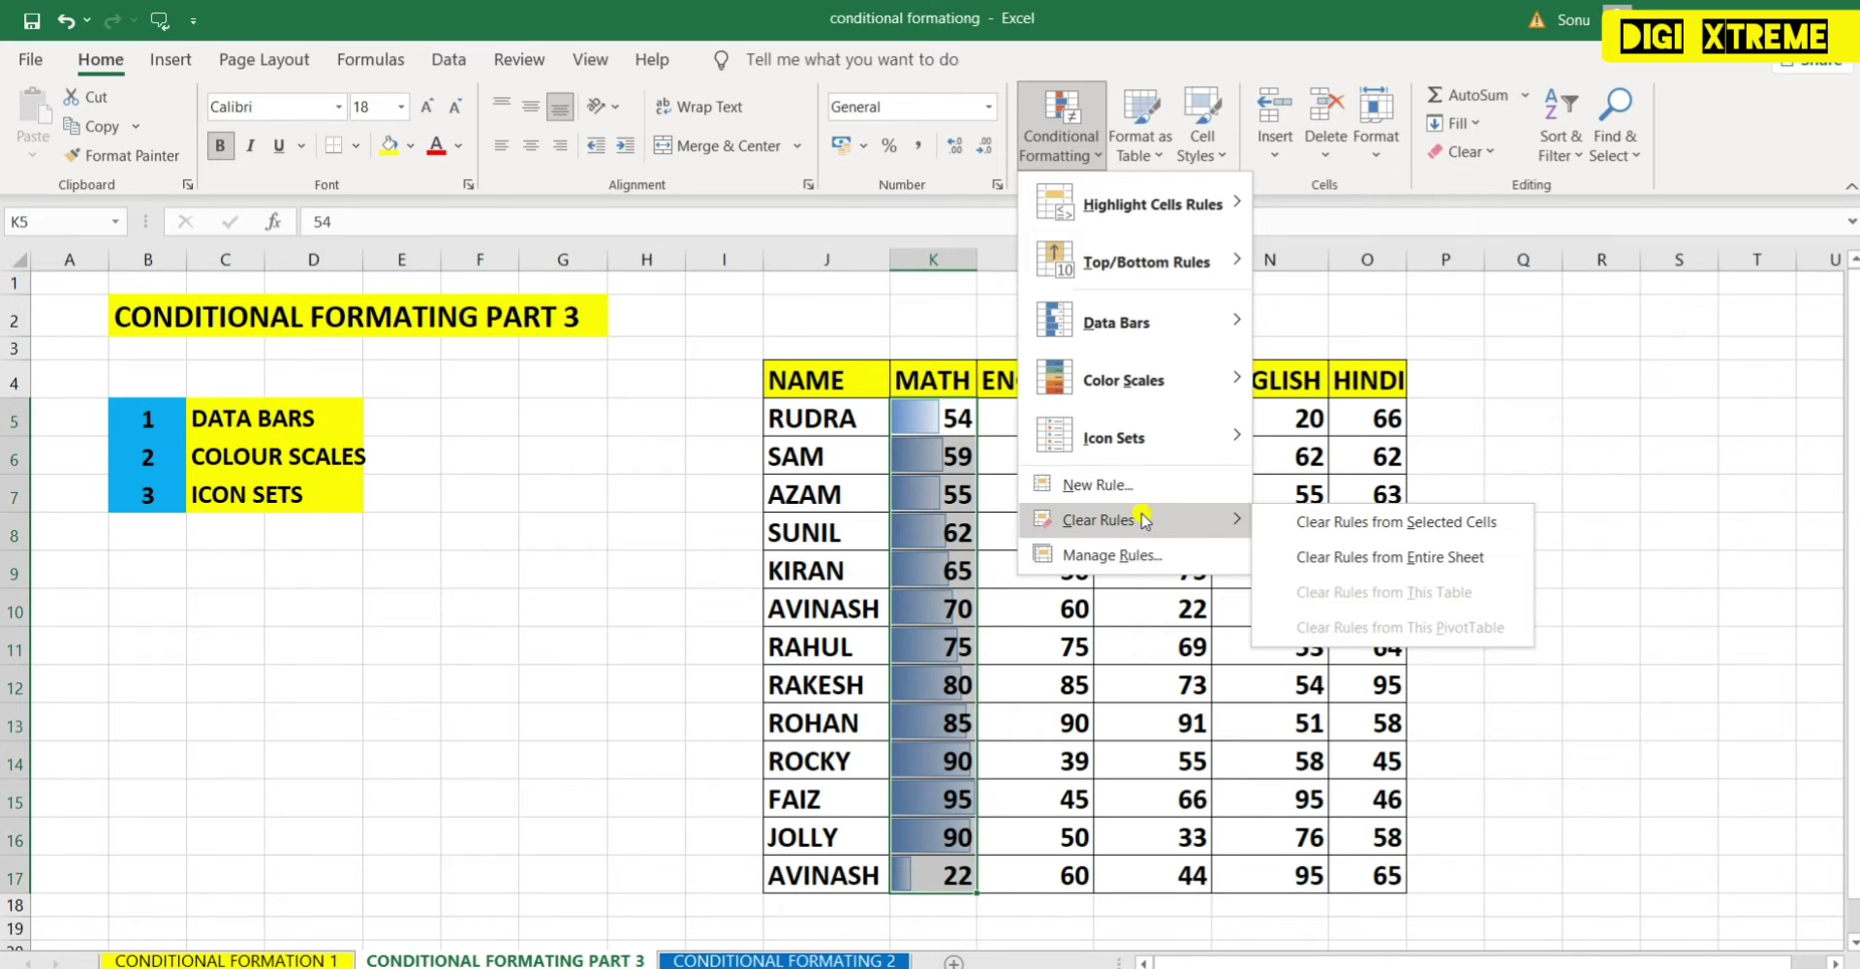
click(1354, 524)
click(1569, 494)
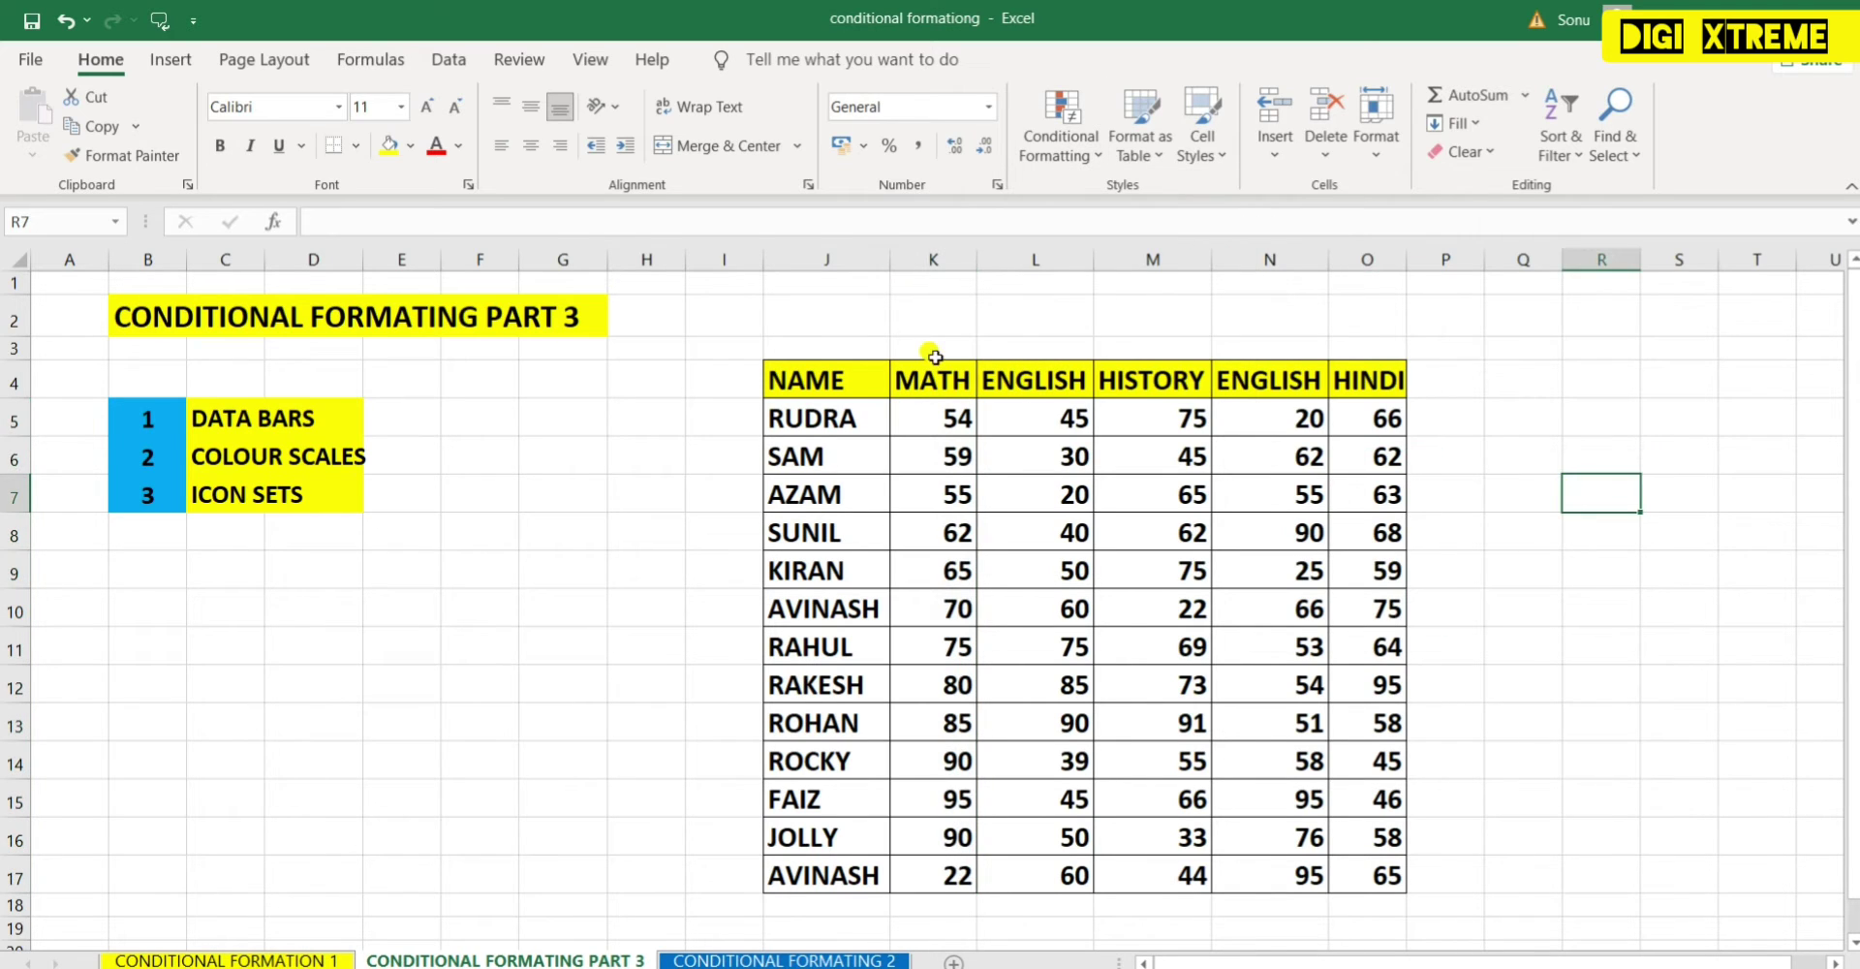
Step: Preview the data bar styles on the Math marks and view the additional data bar rule settings without applying any
click(920, 422)
drag(920, 423, 935, 877)
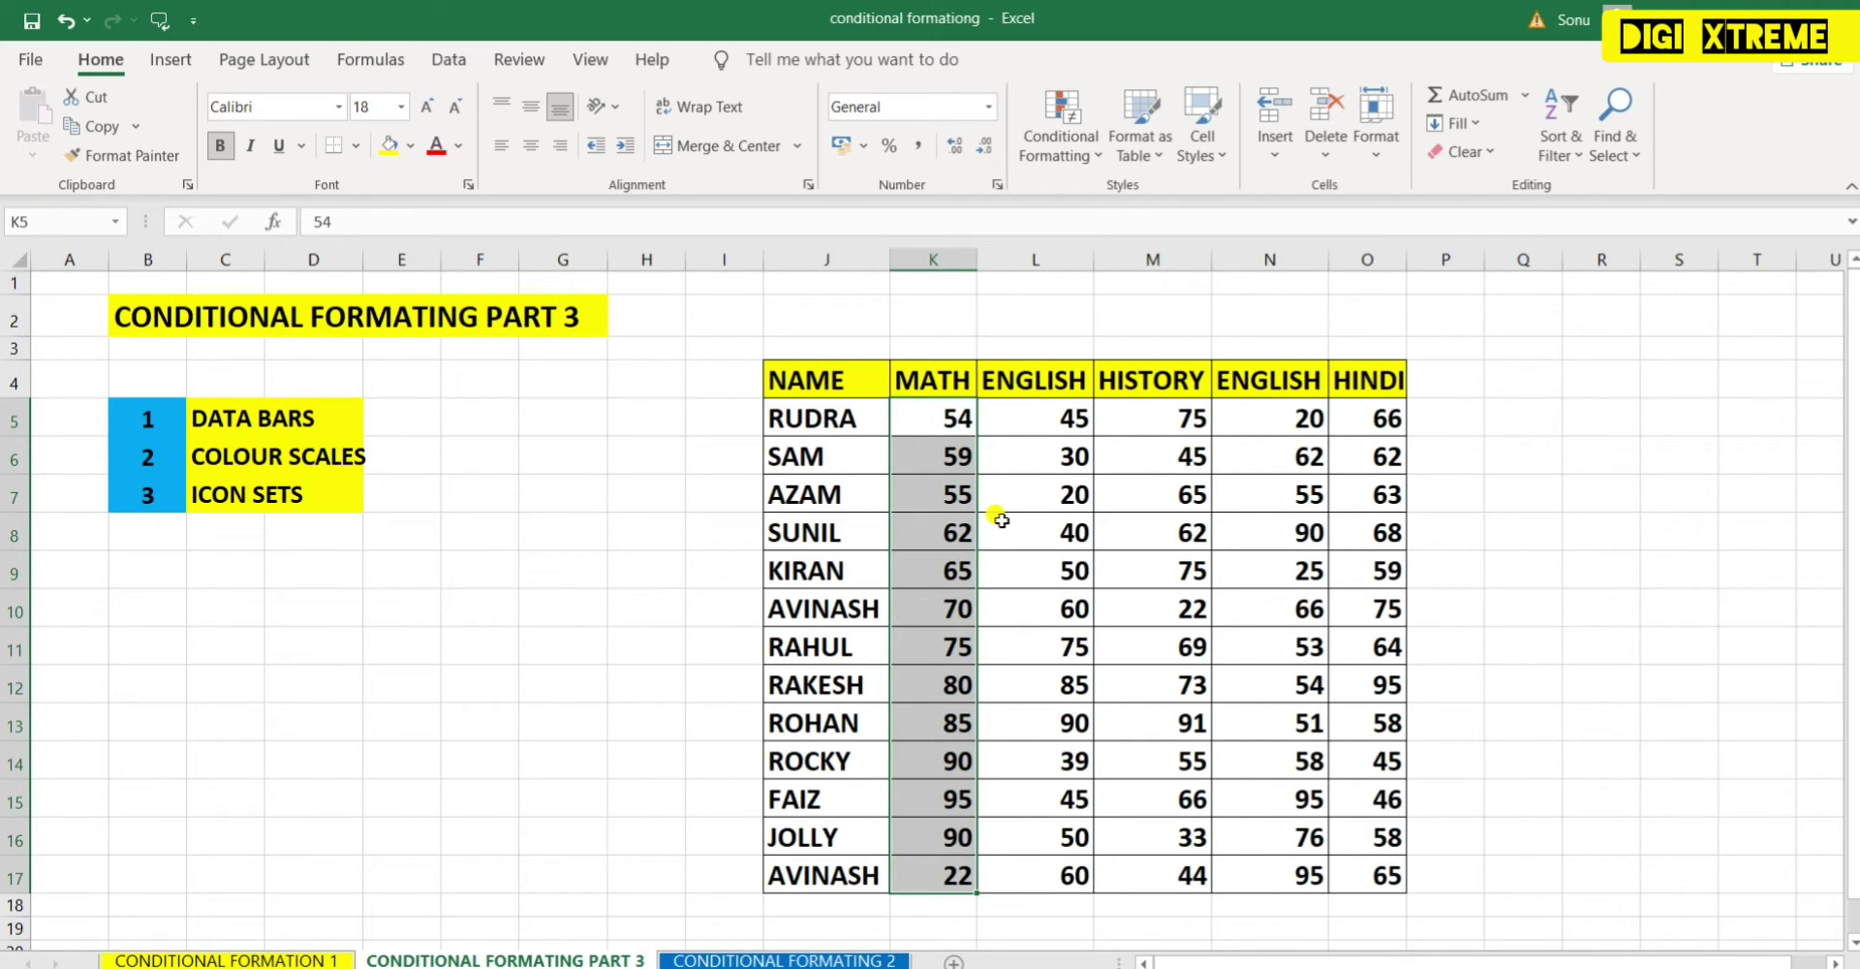
click(1075, 135)
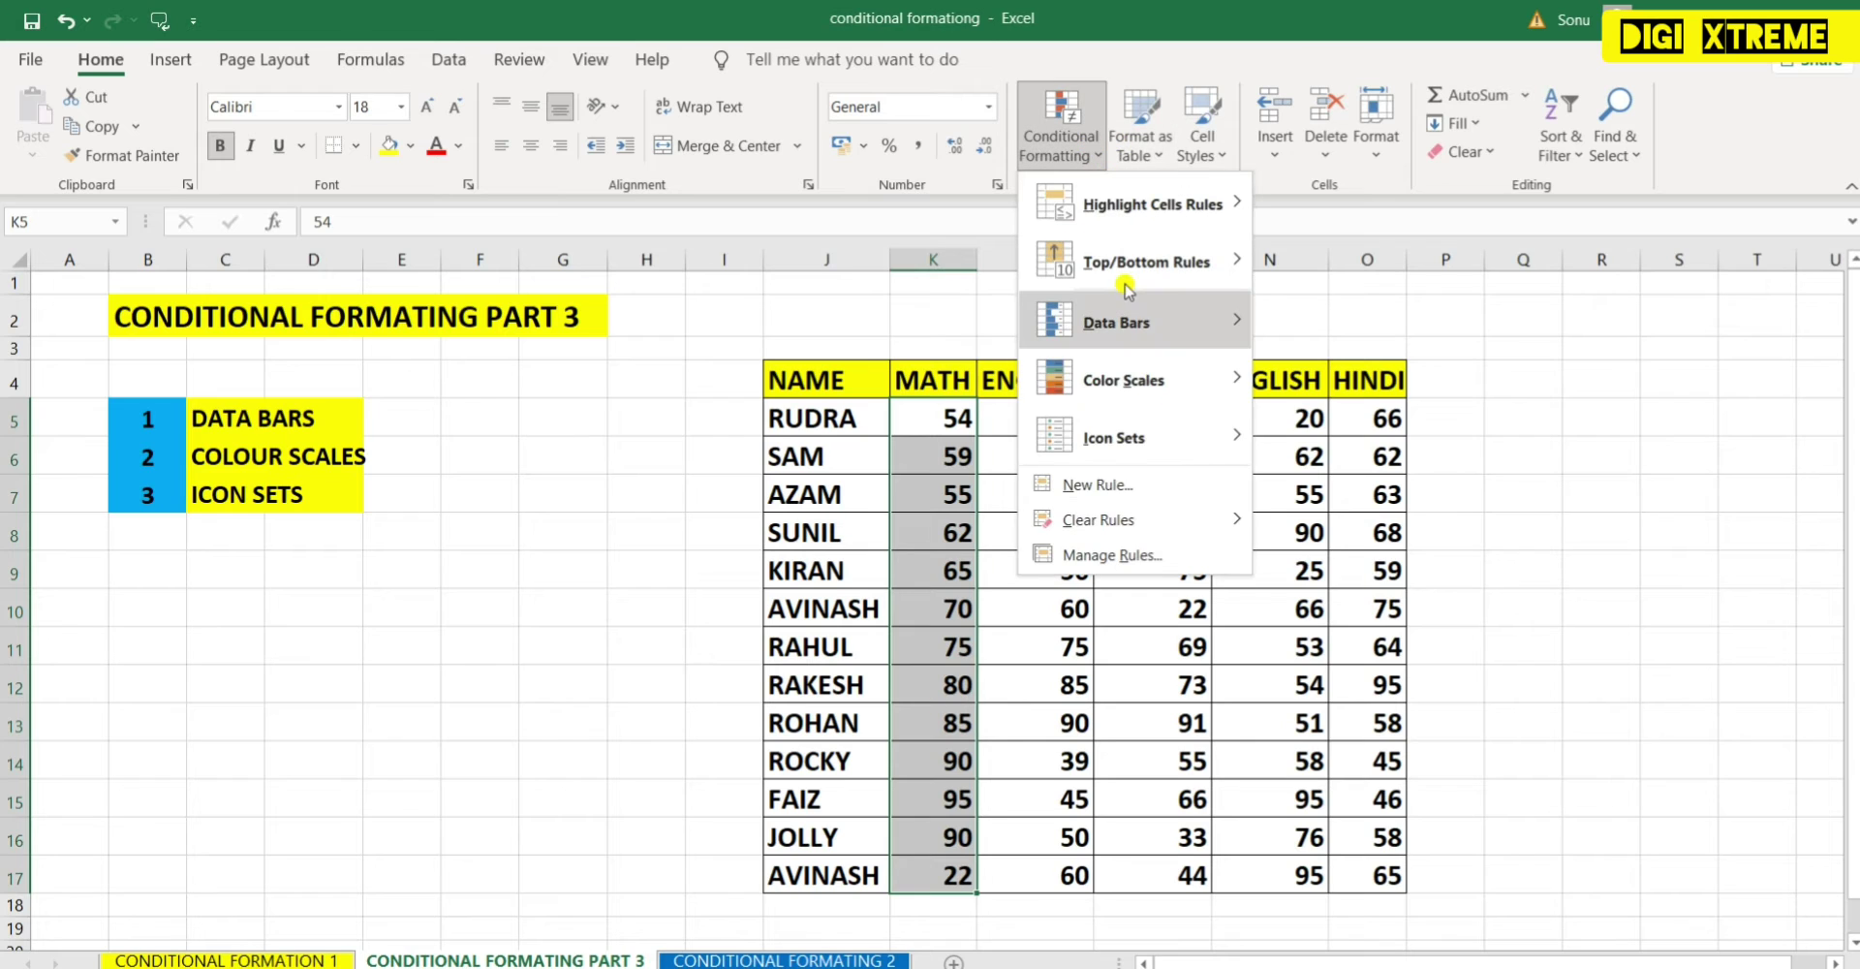
mouse_move(1153, 324)
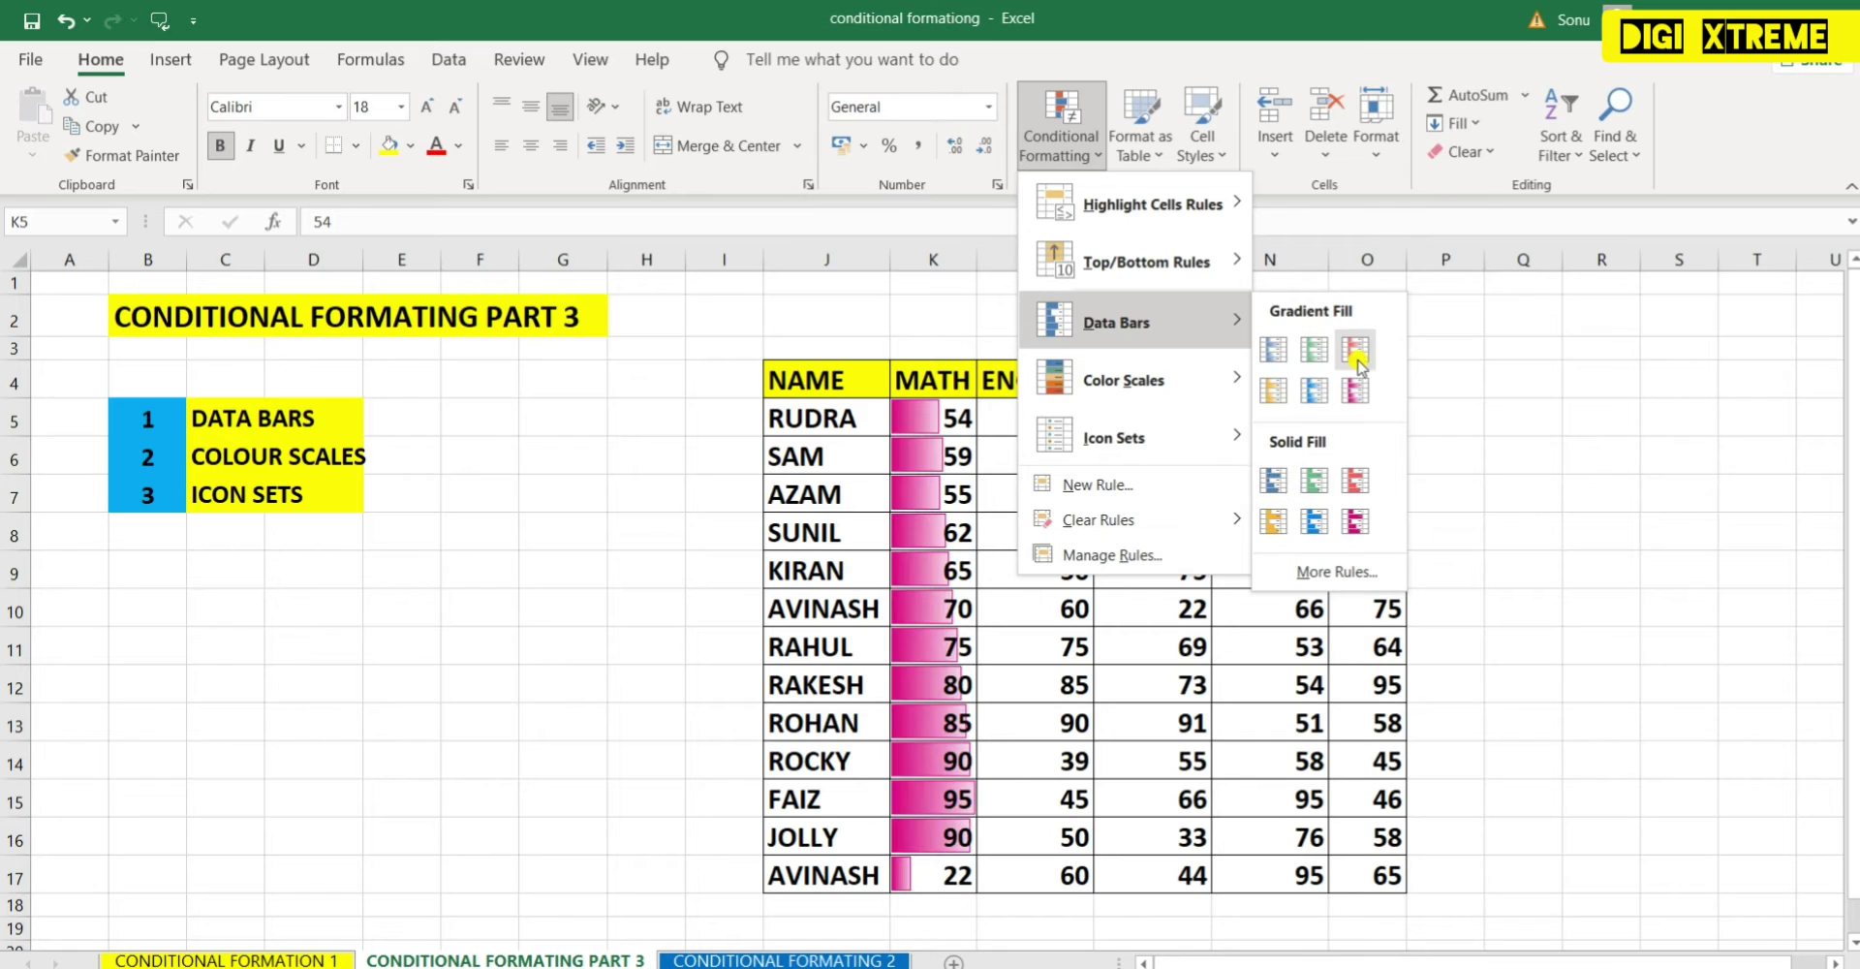
click(1330, 573)
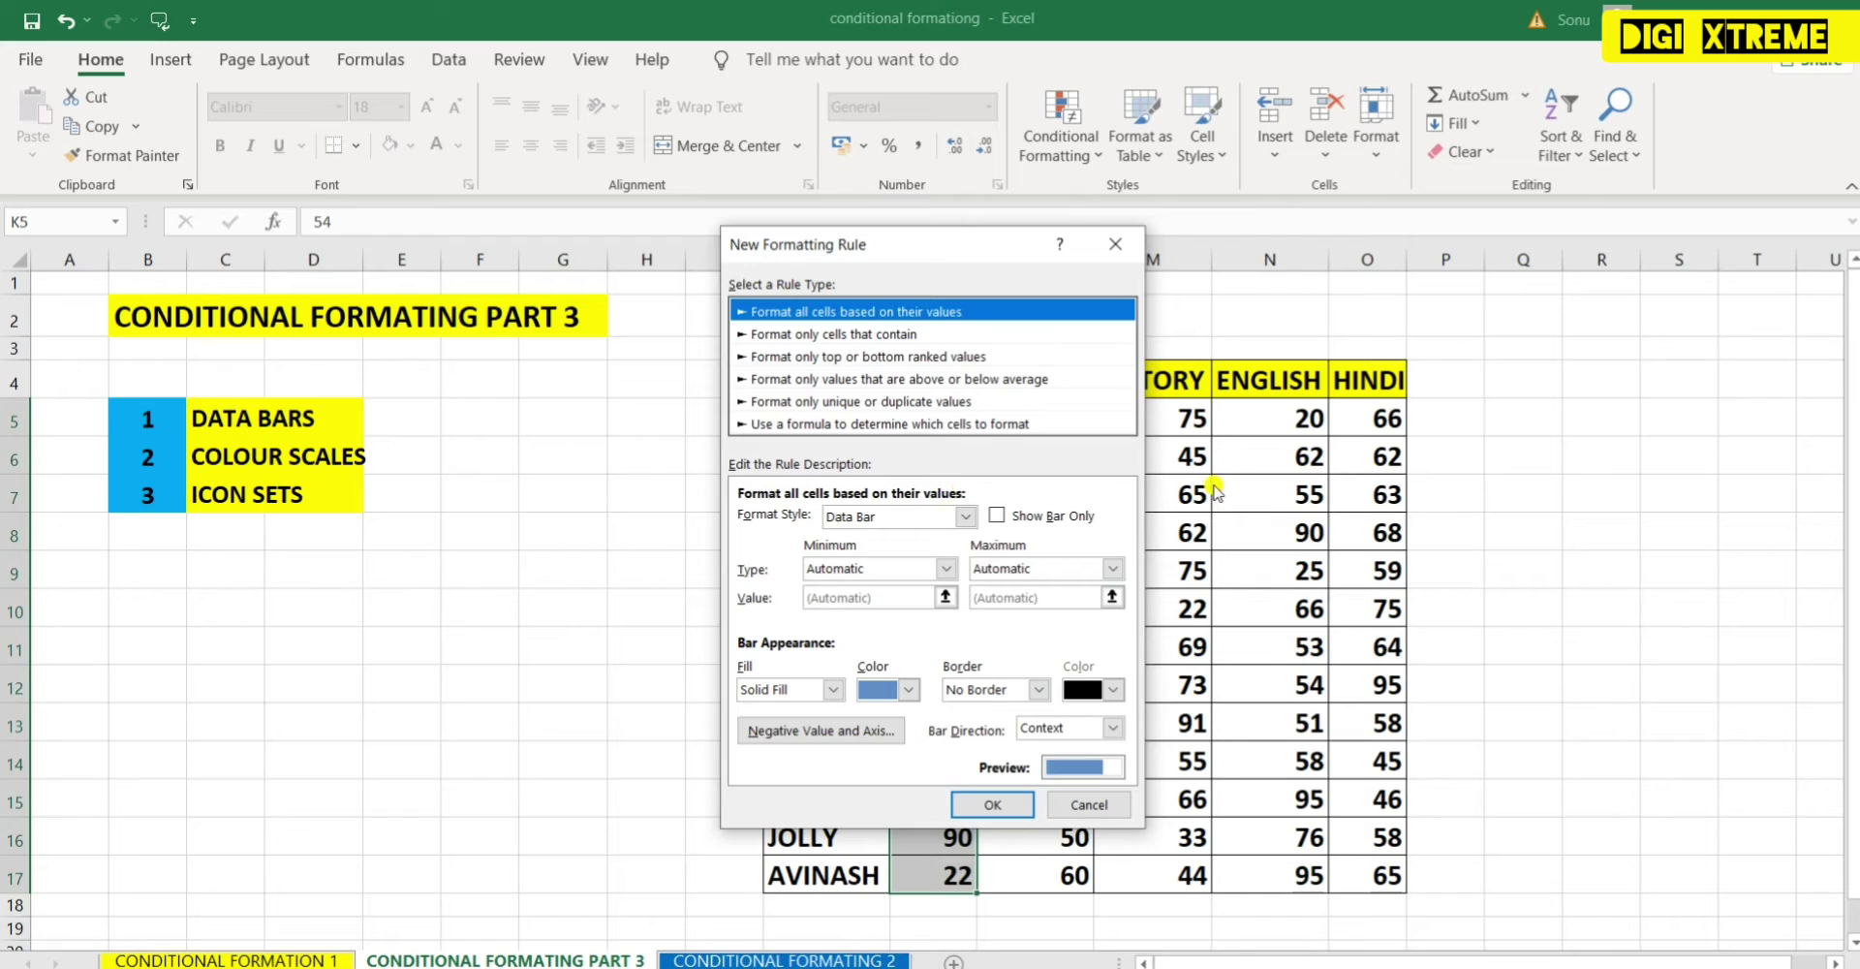
key(Escape)
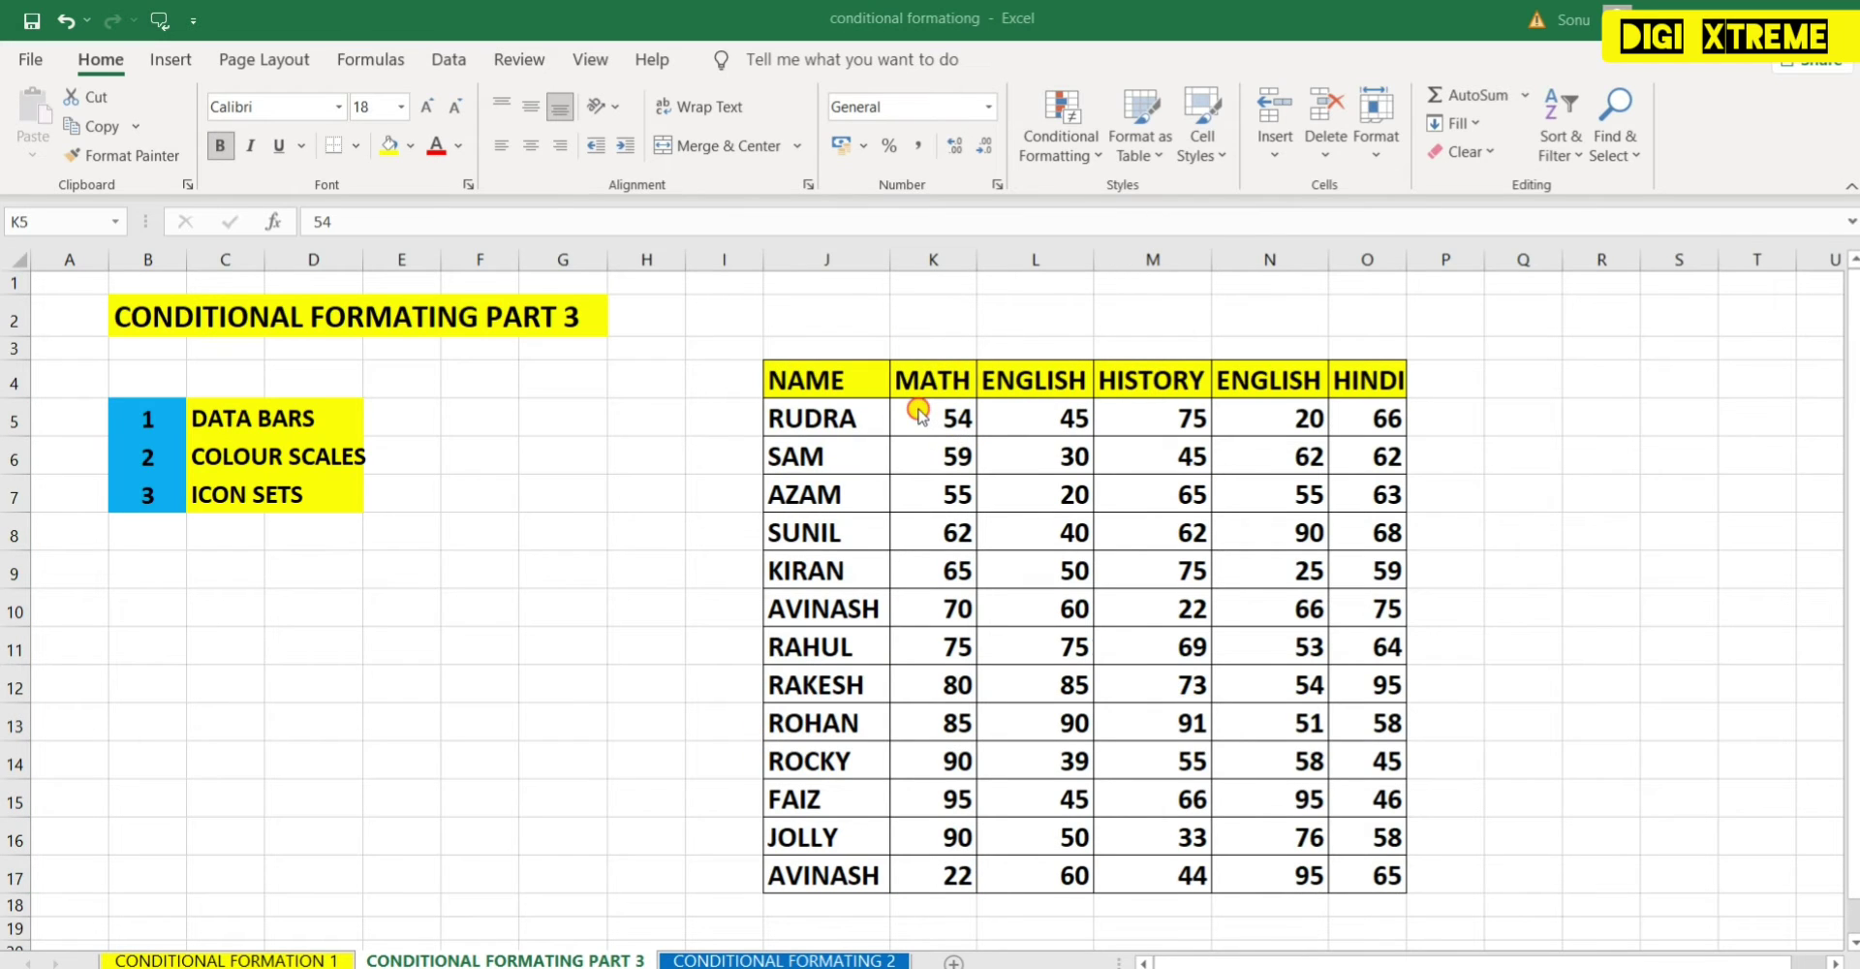
Step: Apply blue gradient-fill data bars to the Math, first English and History marks in K5:M15
key(ctrl+shift+Down)
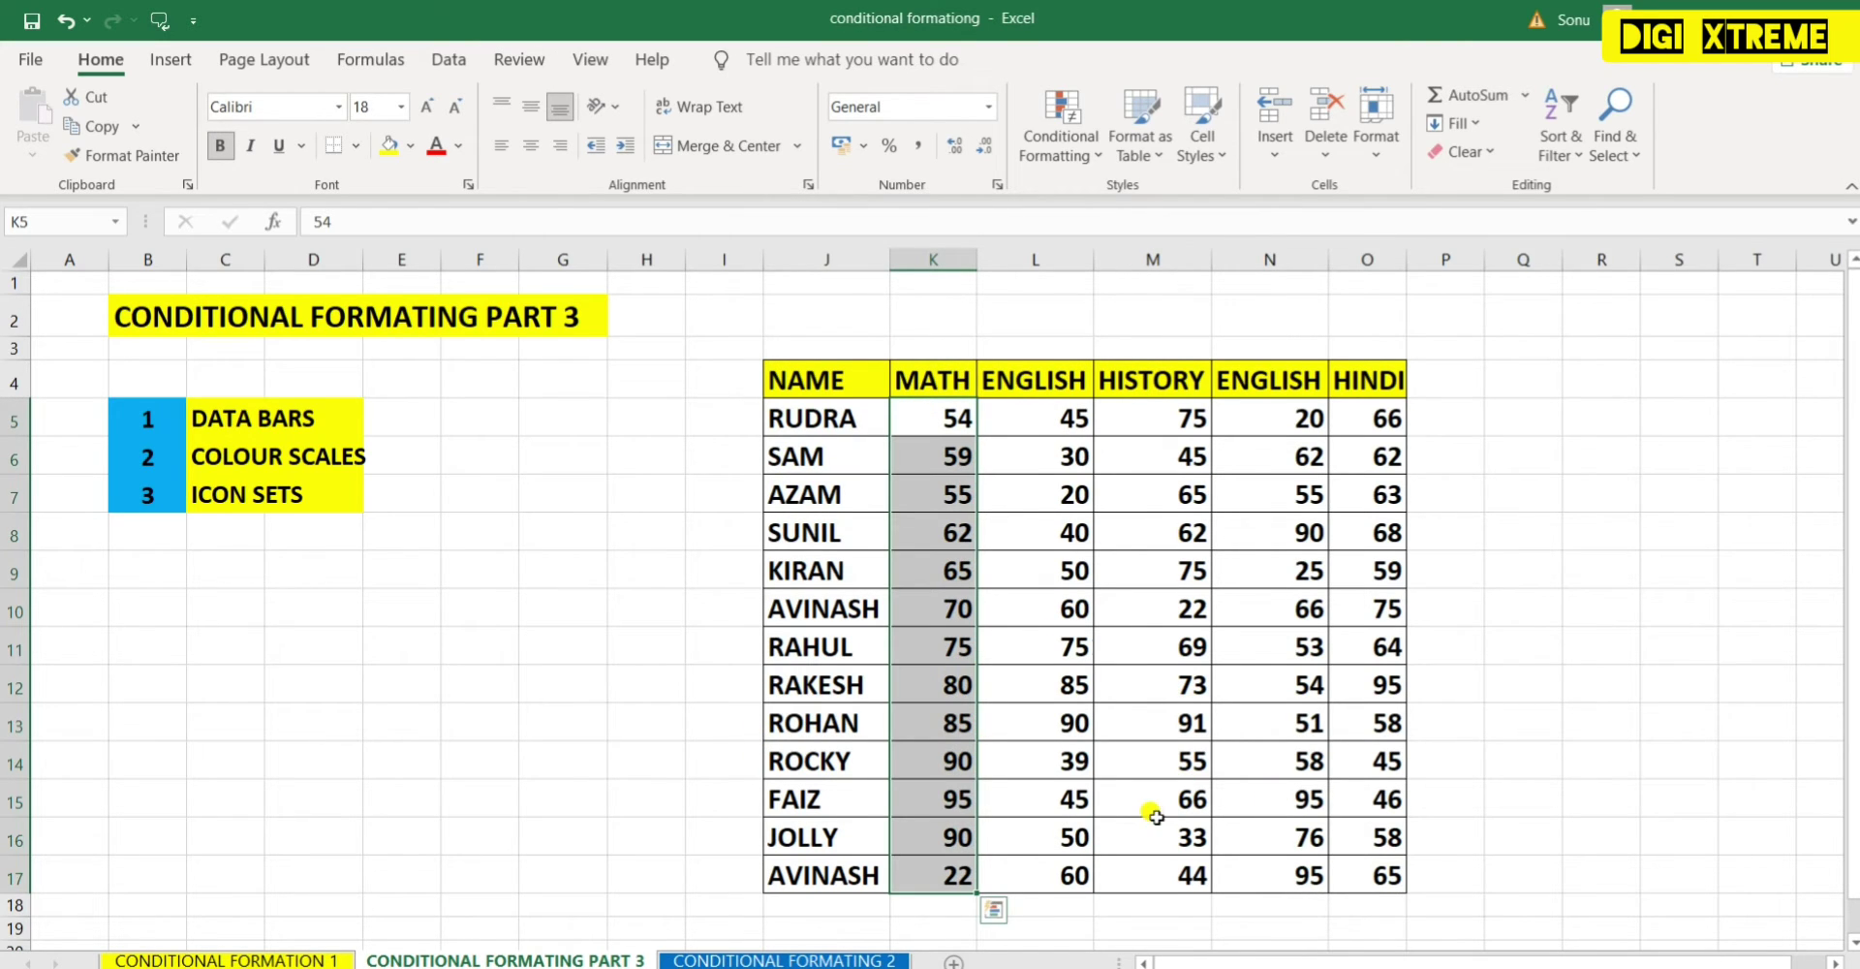
click(337, 599)
drag(930, 418, 1158, 777)
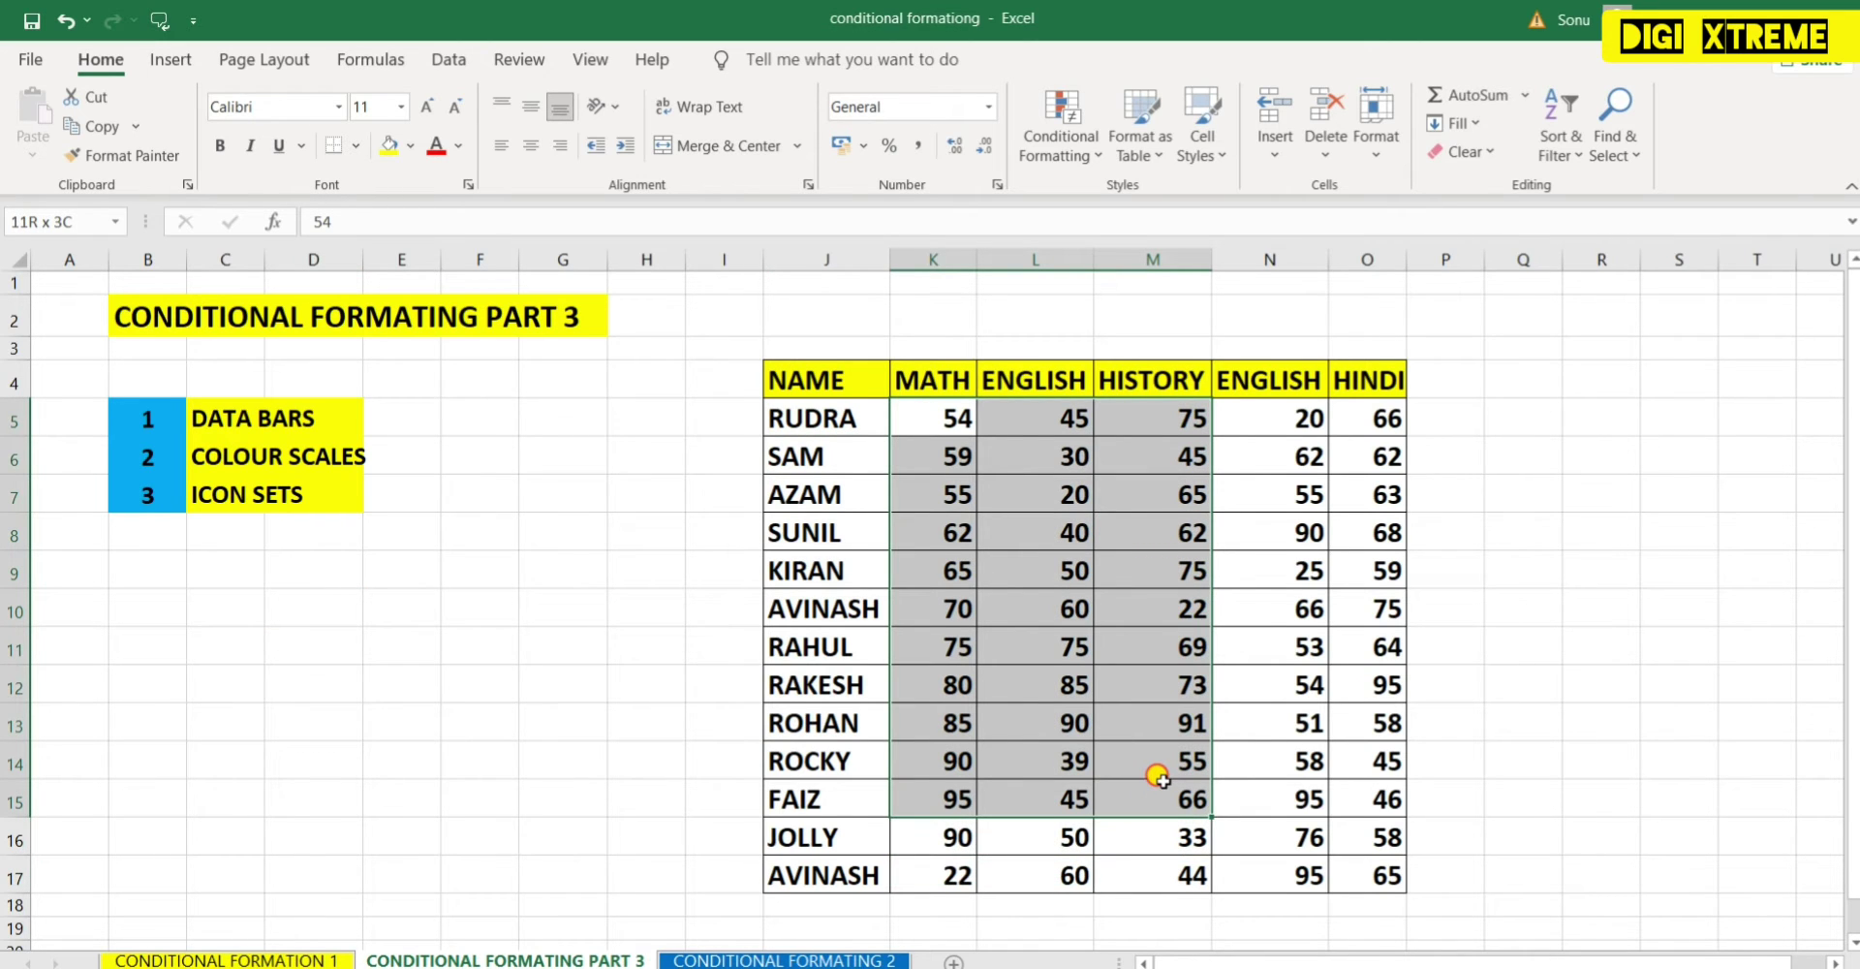
click(1066, 151)
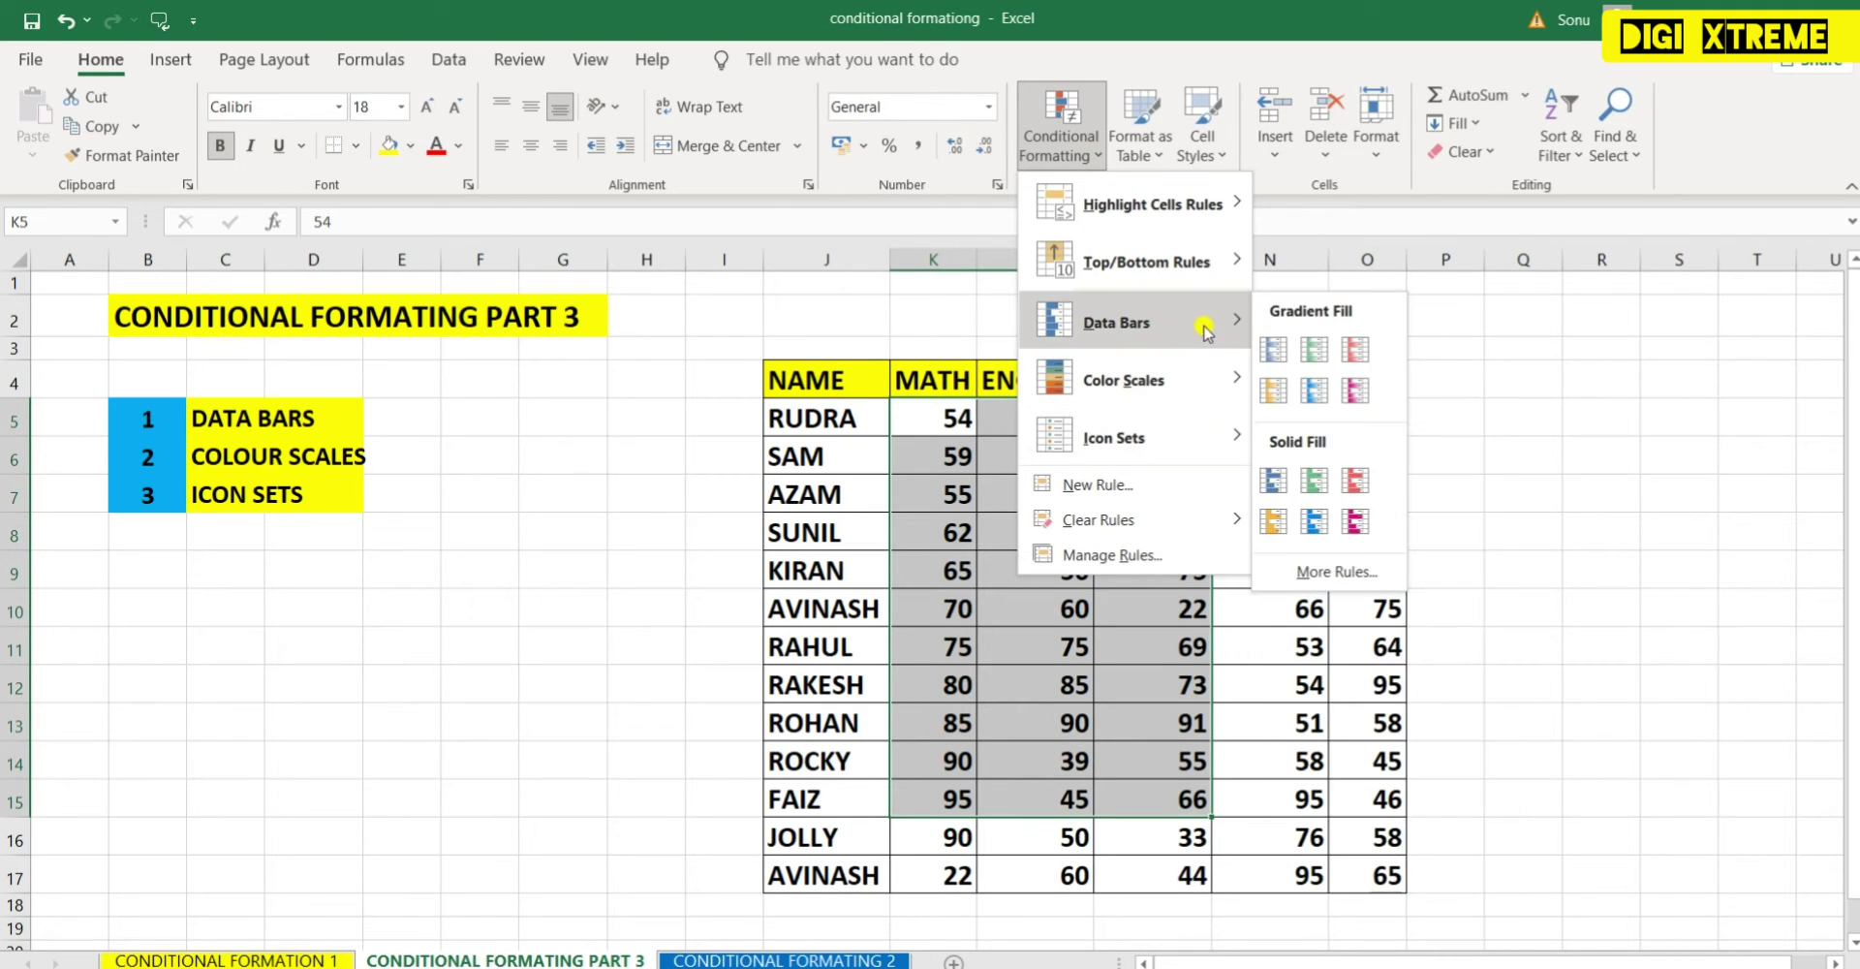
click(1278, 349)
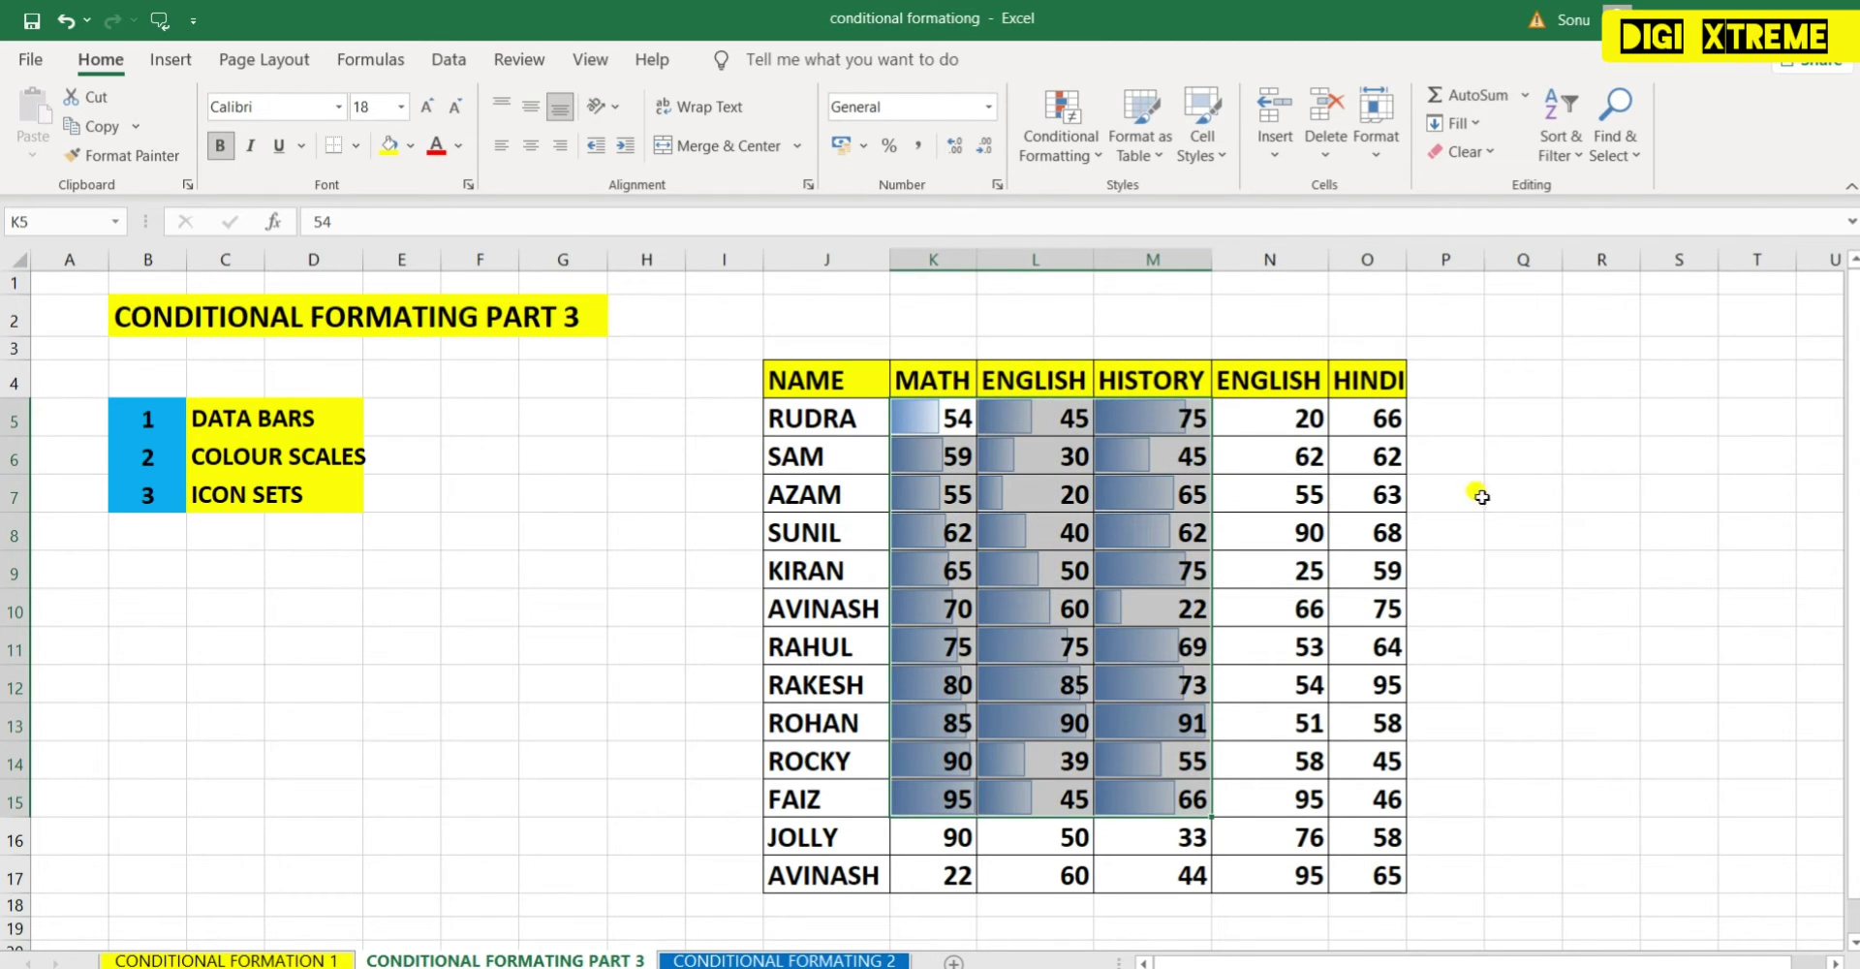
click(1572, 469)
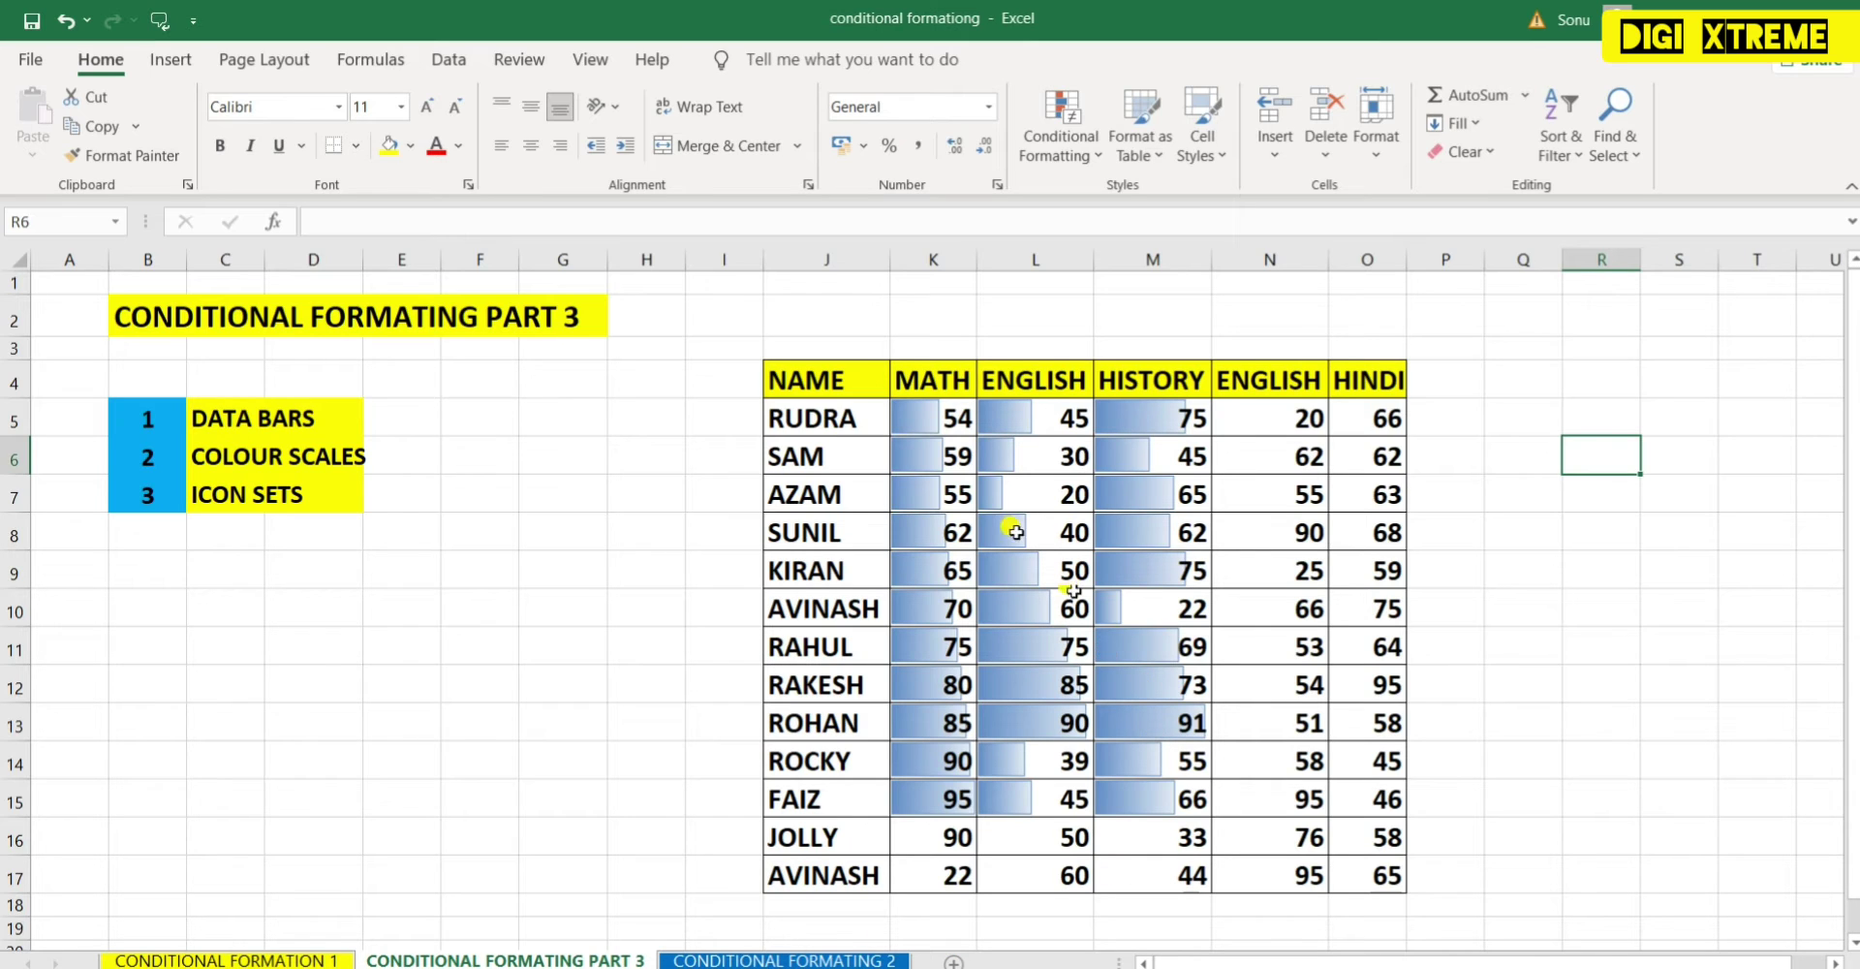
Step: Clear the conditional formatting rules from the marks in K5:M17
click(1679, 598)
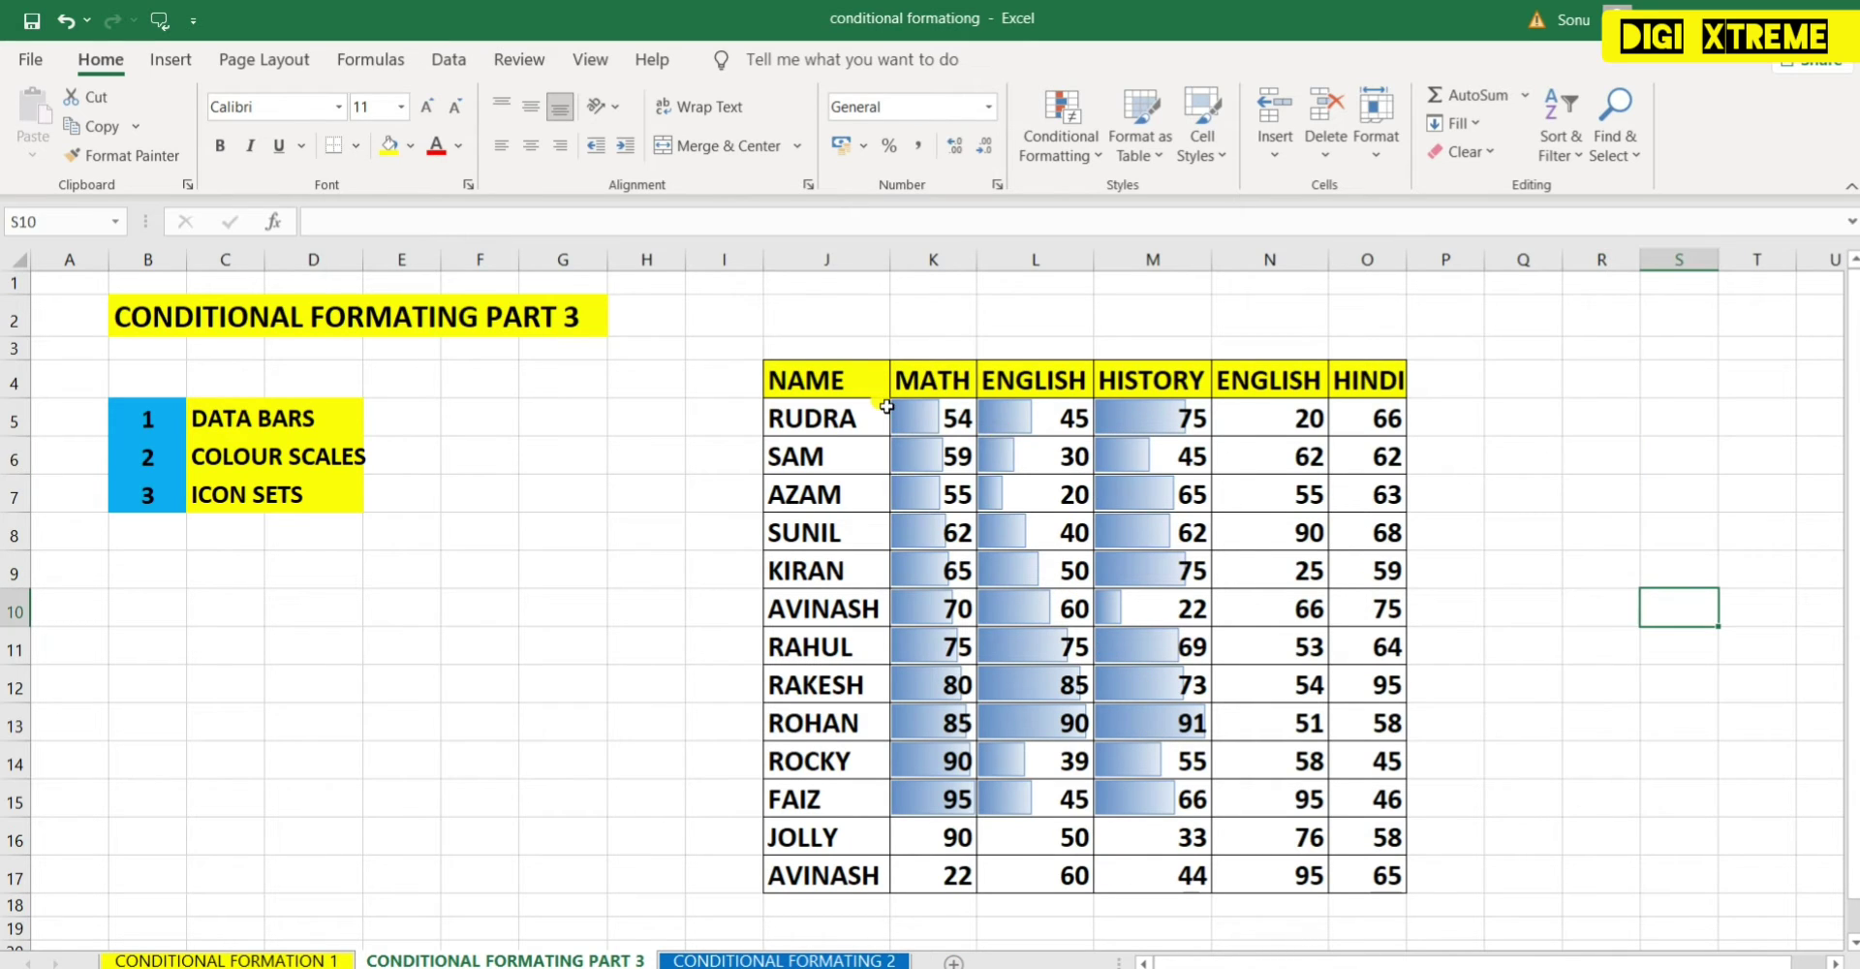
drag(899, 412, 1129, 863)
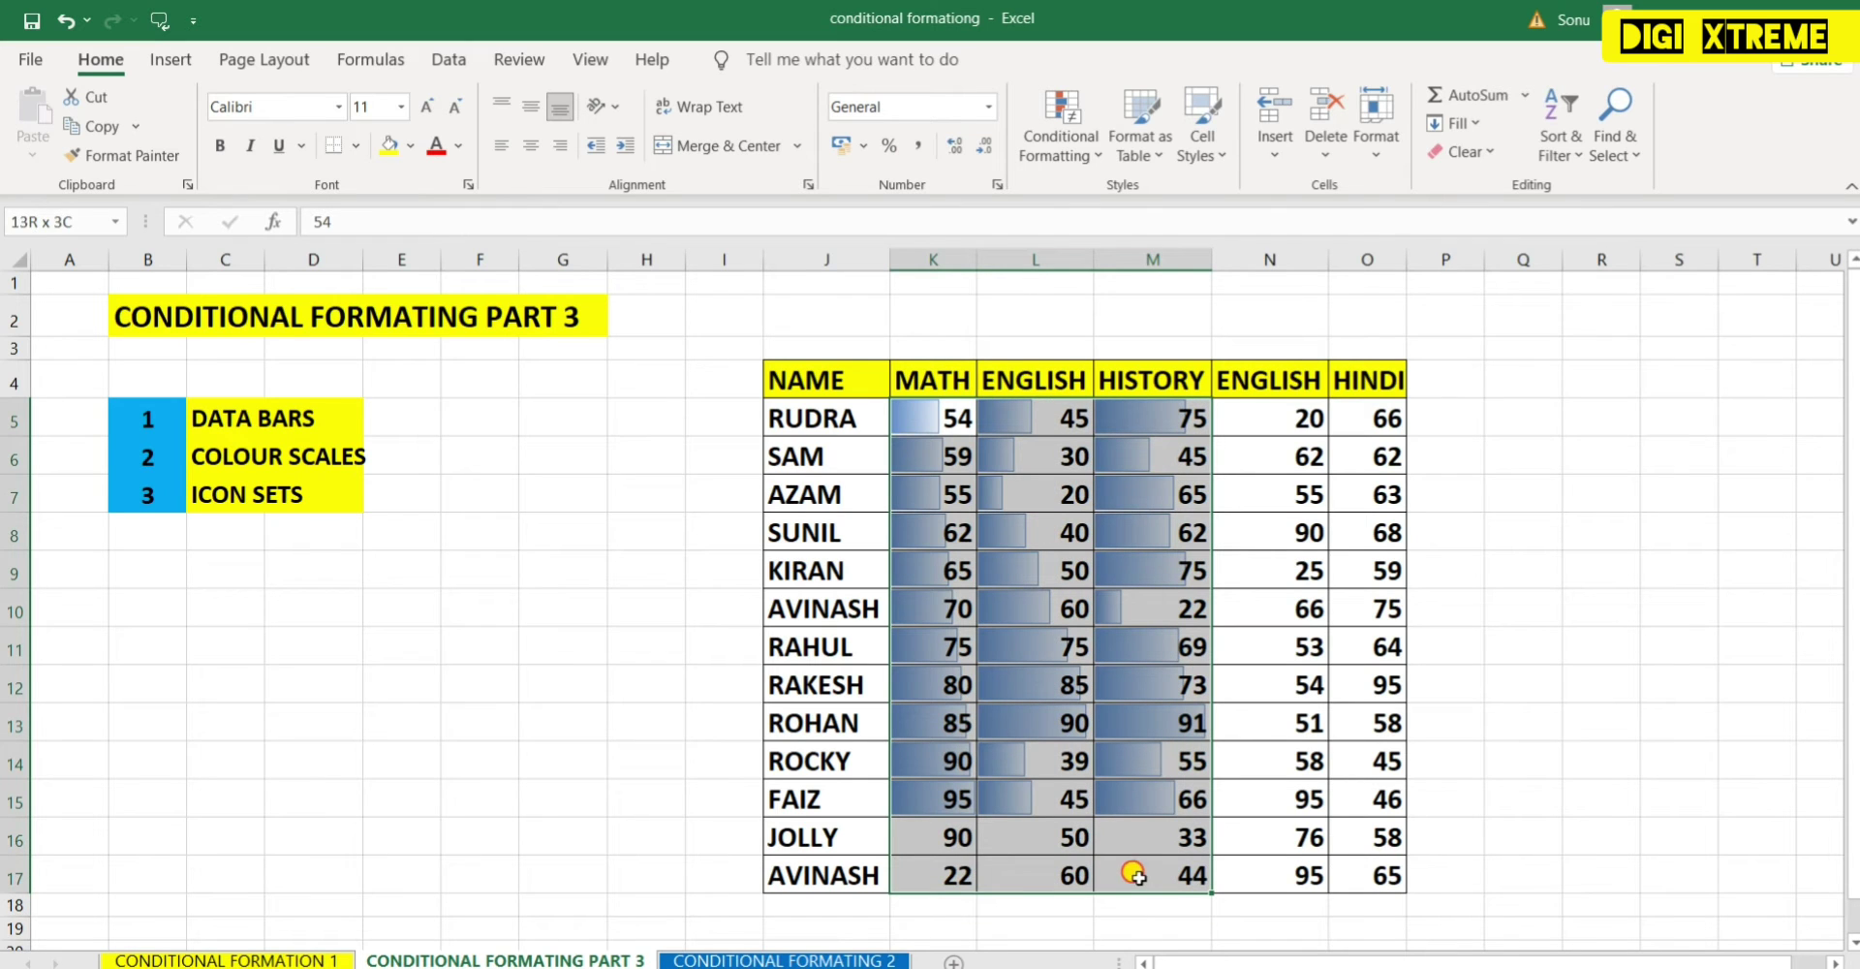
click(1033, 131)
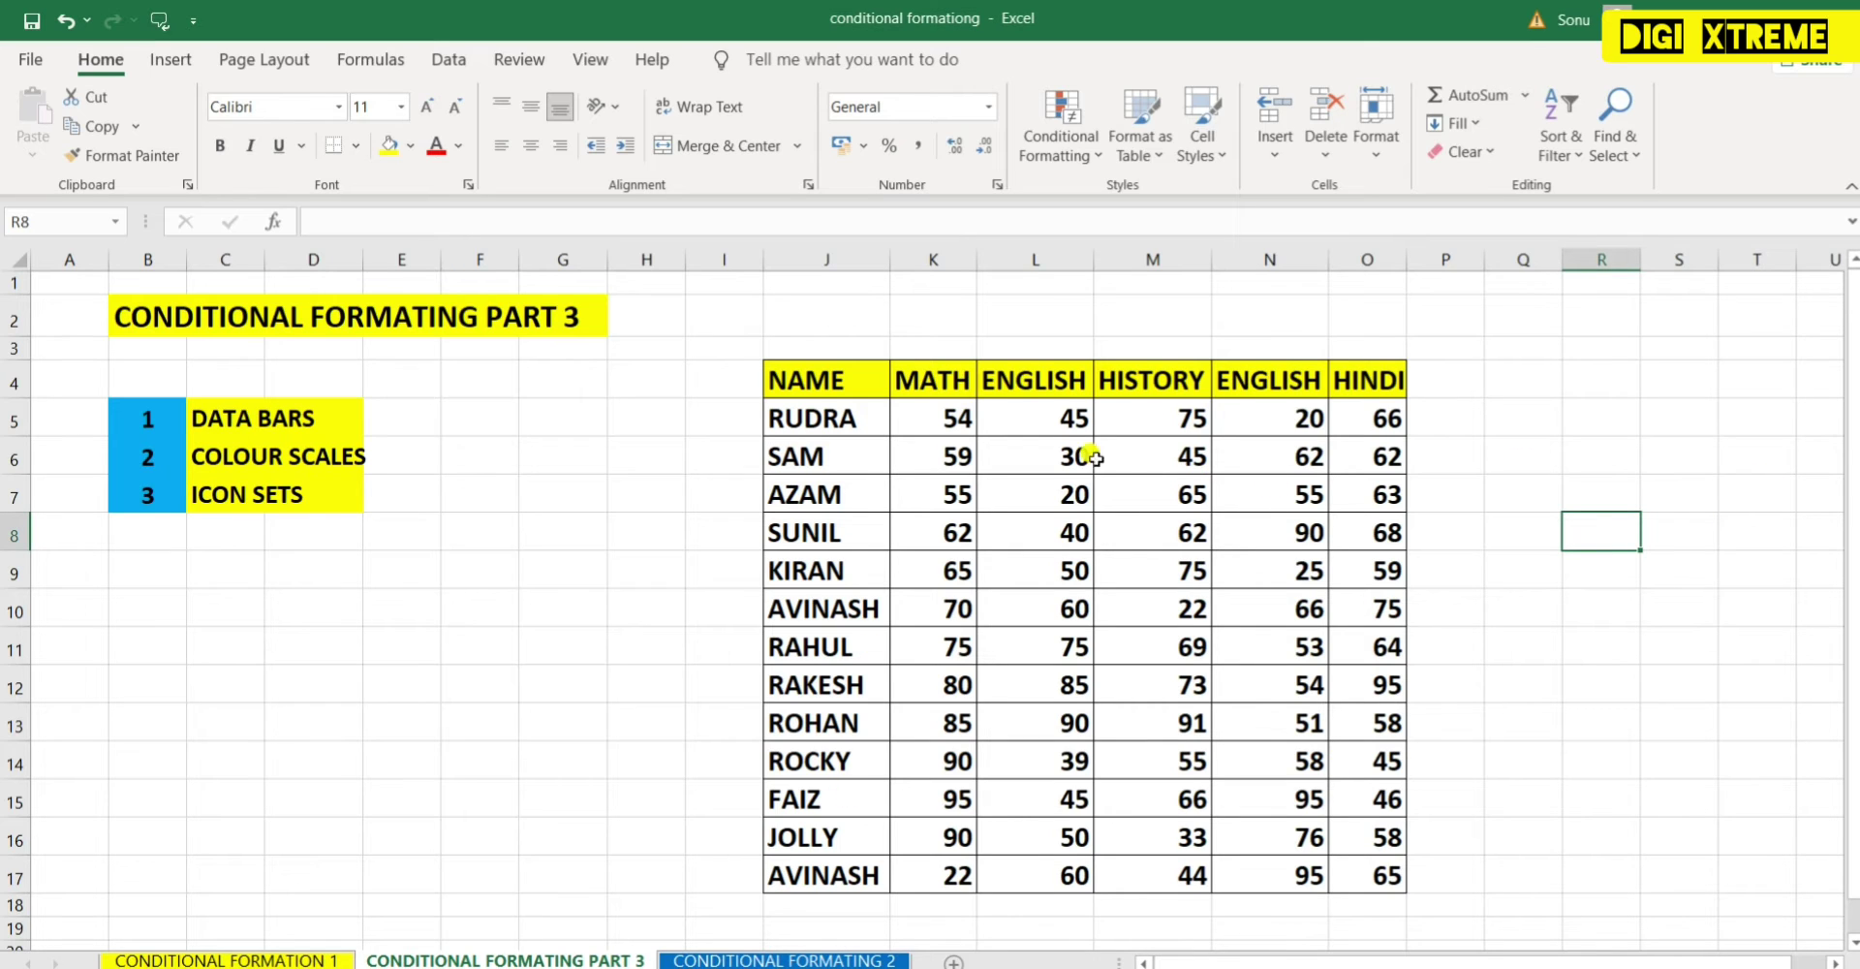
Step: Apply the Green - Yellow - Red color scale to the Math and first English marks in K5:L17
click(928, 414)
drag(929, 417, 1062, 862)
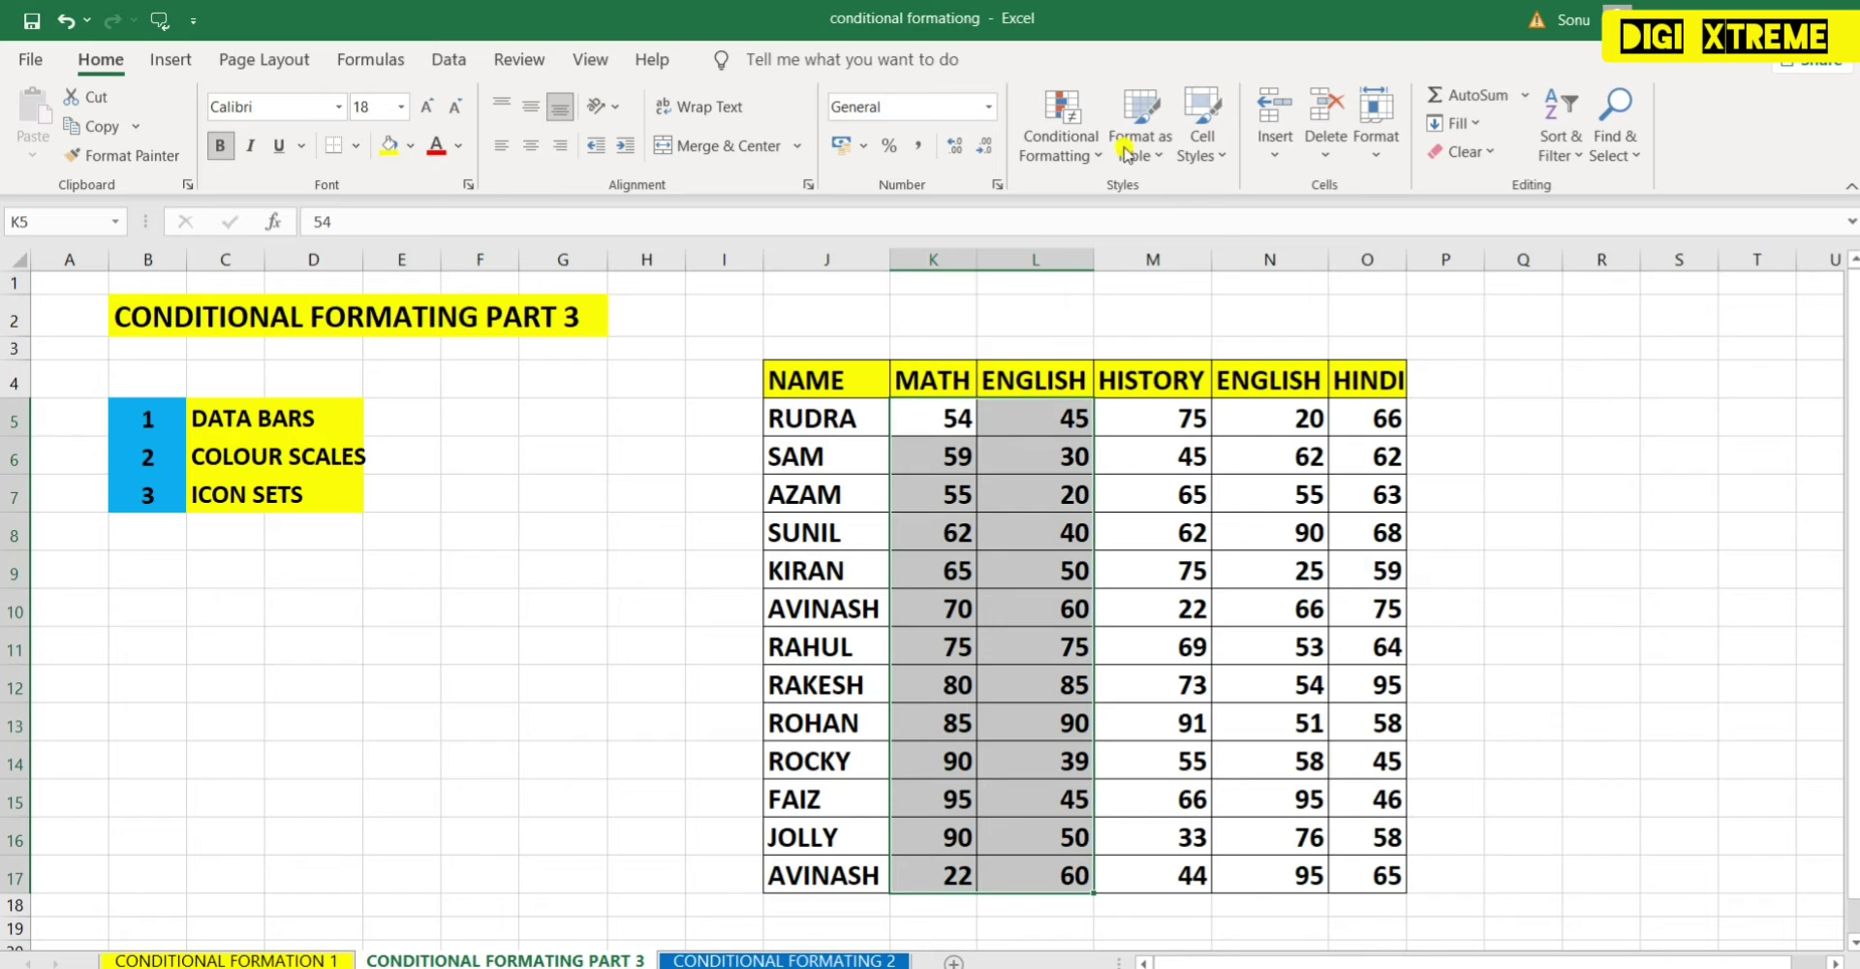
click(1077, 126)
mouse_move(1168, 383)
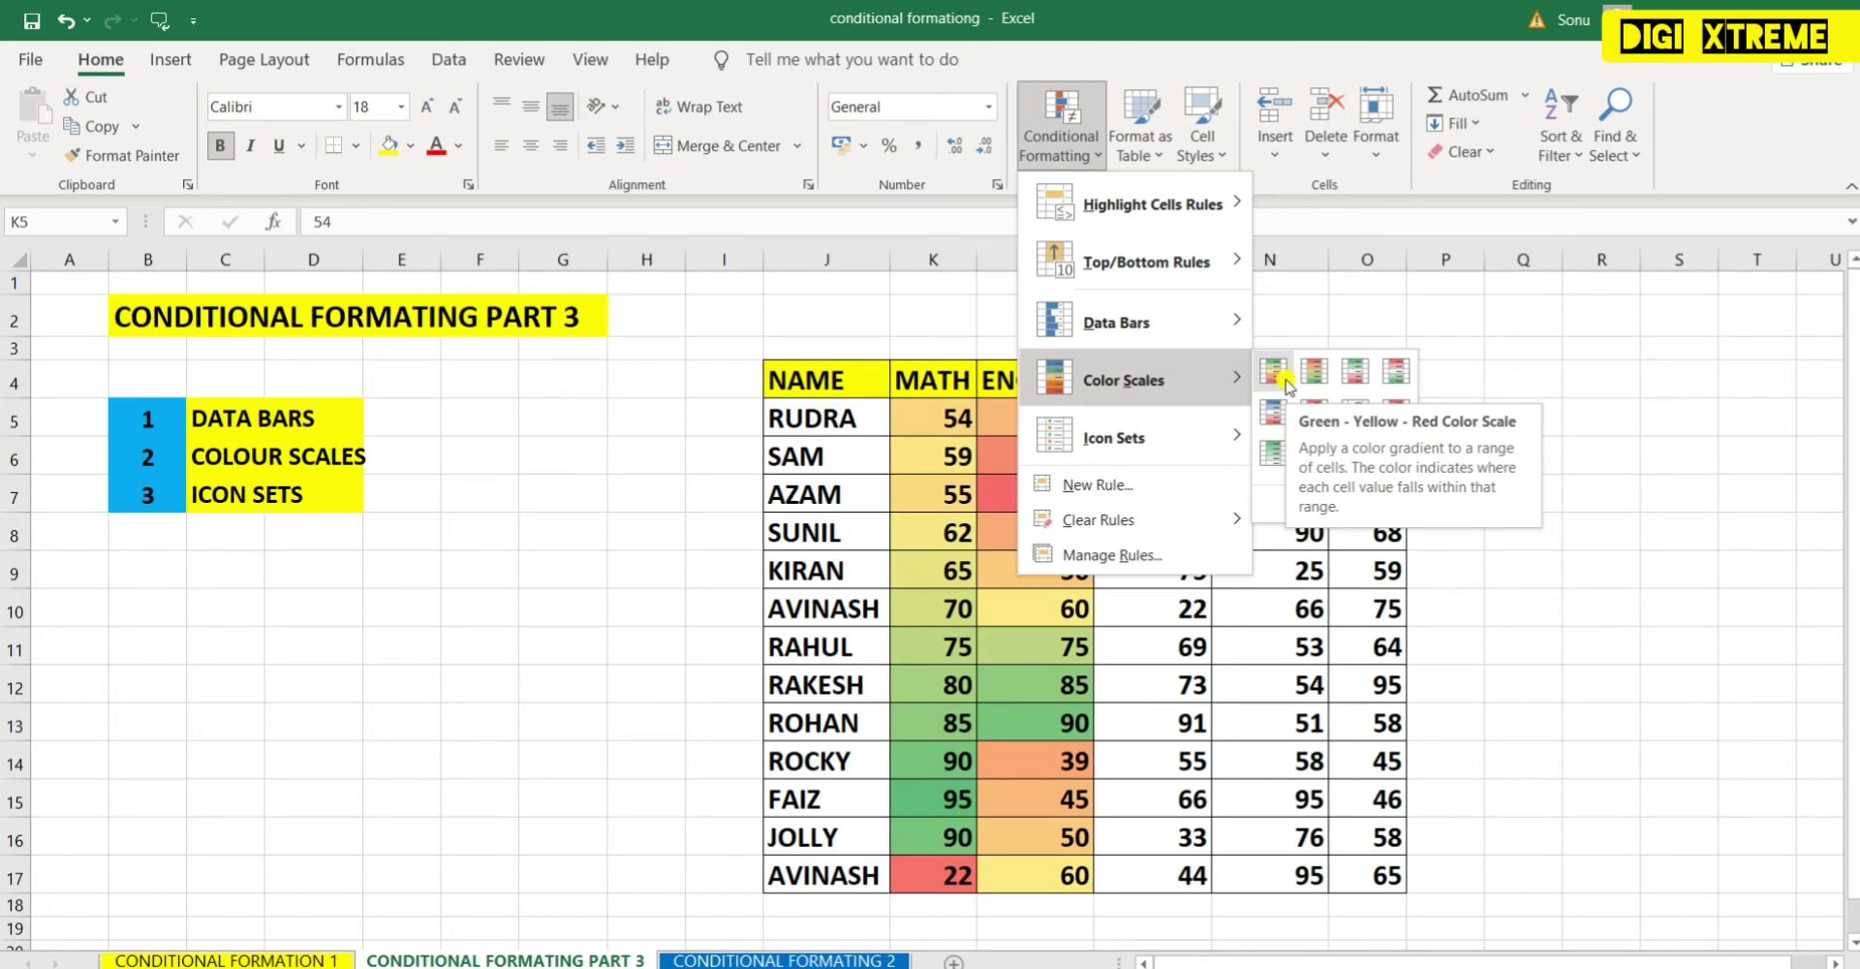
click(1283, 373)
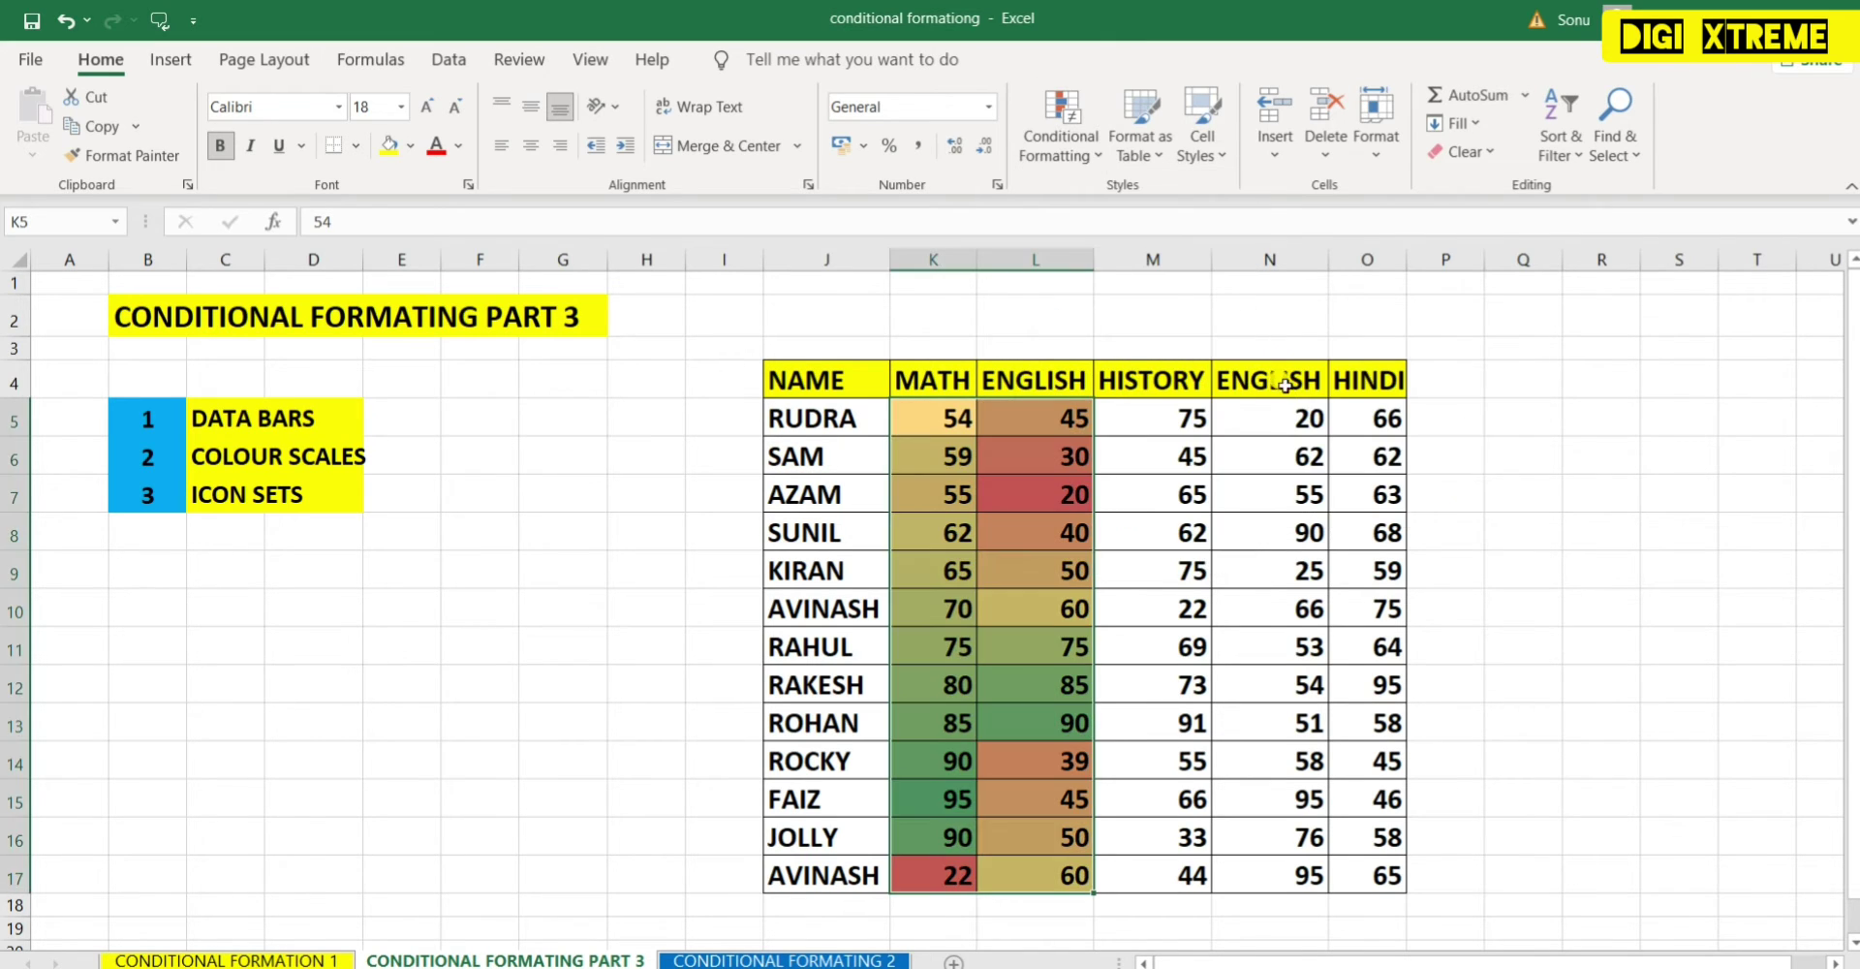
click(1574, 457)
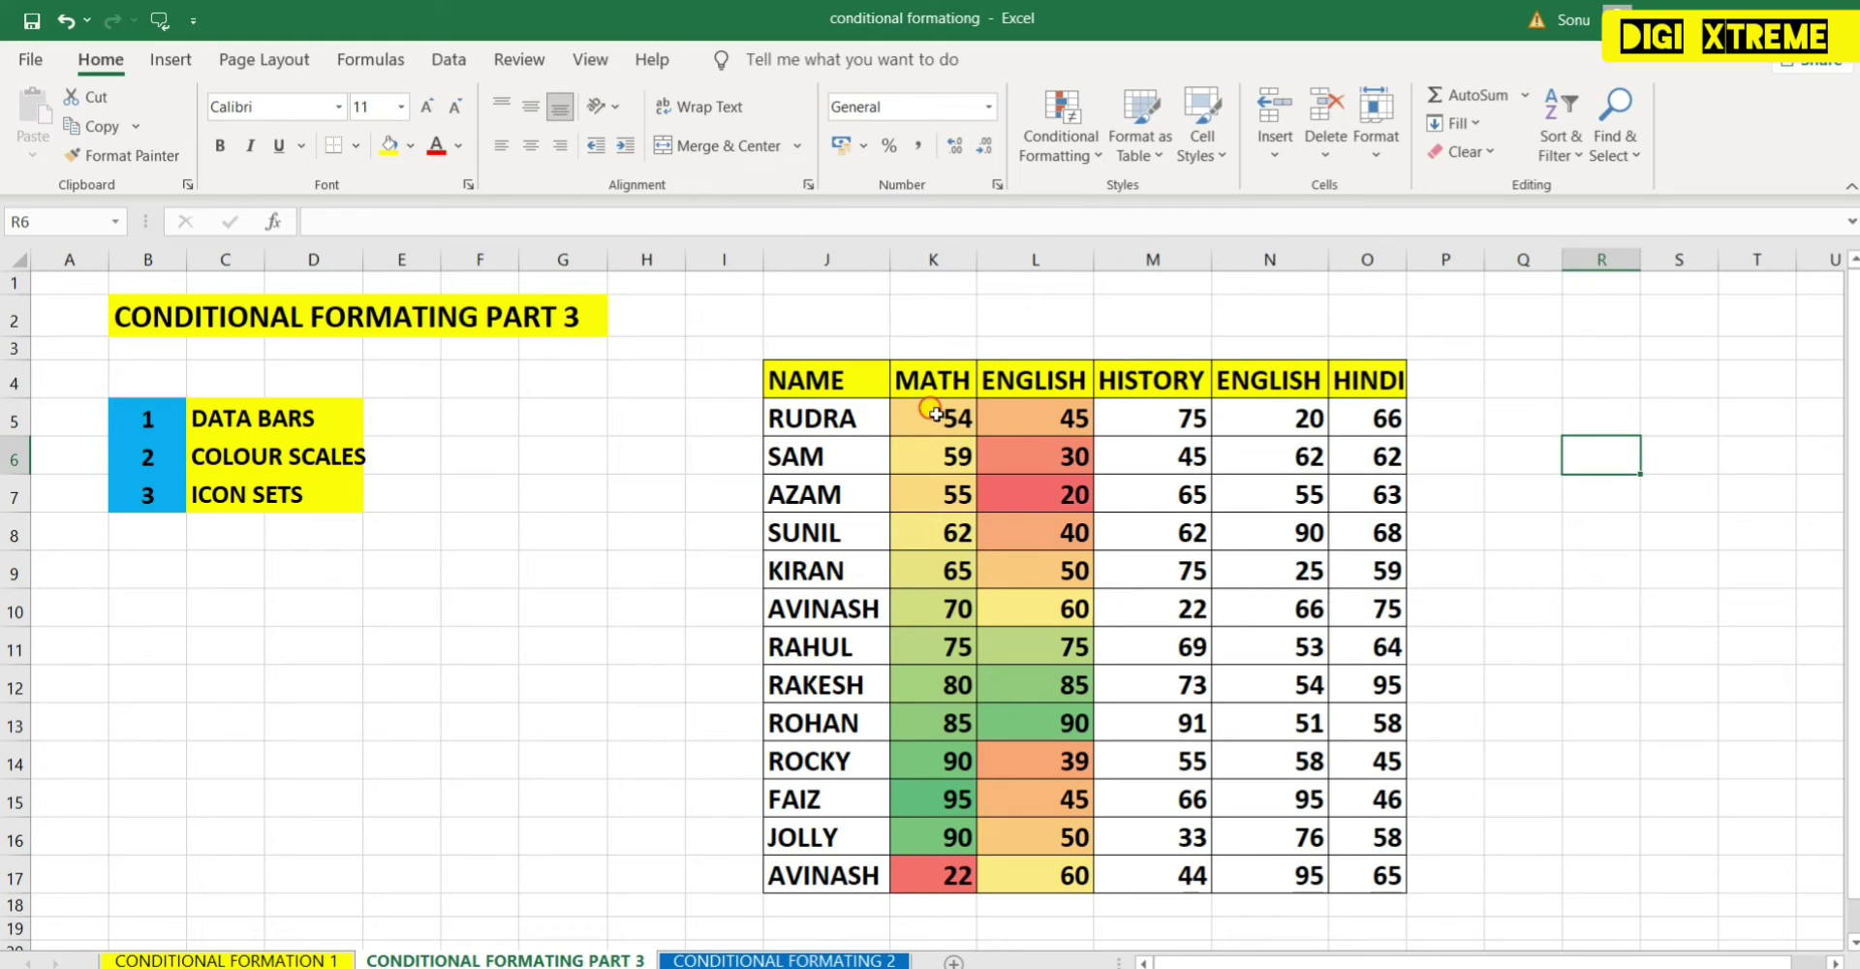
Step: Clear the conditional formatting rules from the Math and first English marks in K5:L17
mouse_move(936, 413)
mouse_down()
mouse_move(948, 532)
mouse_move(1075, 688)
mouse_move(1039, 876)
mouse_up()
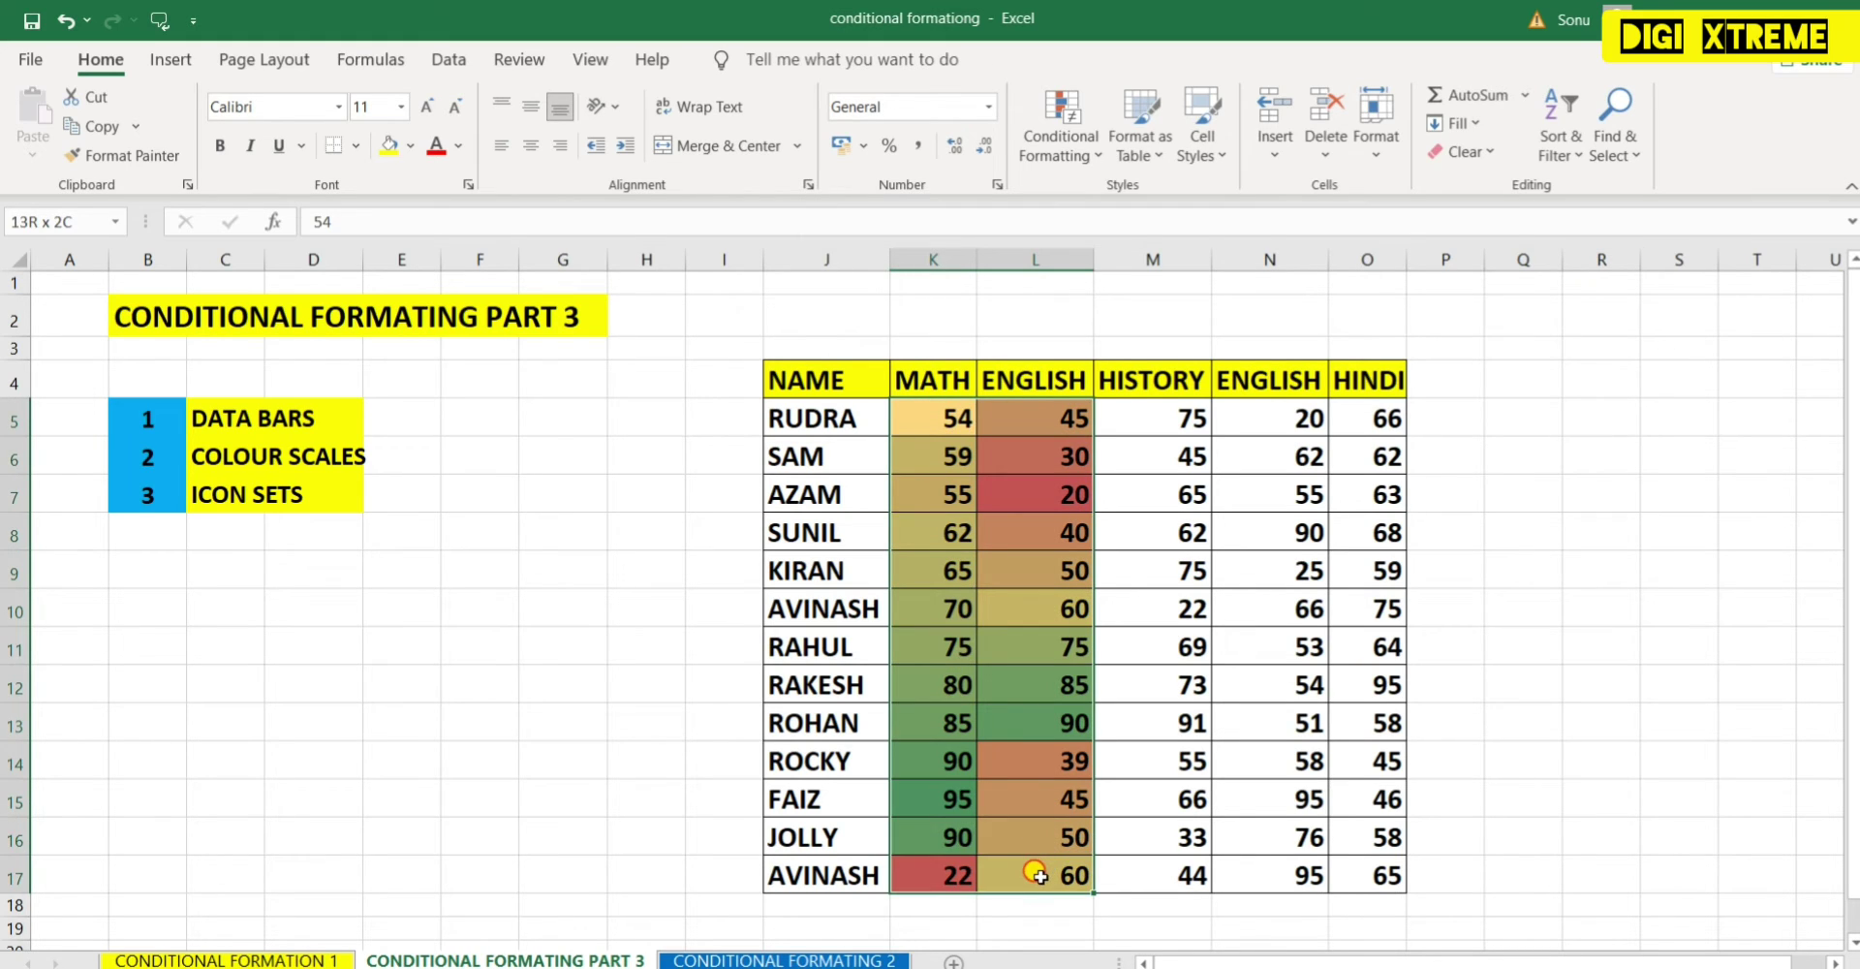
click(1069, 147)
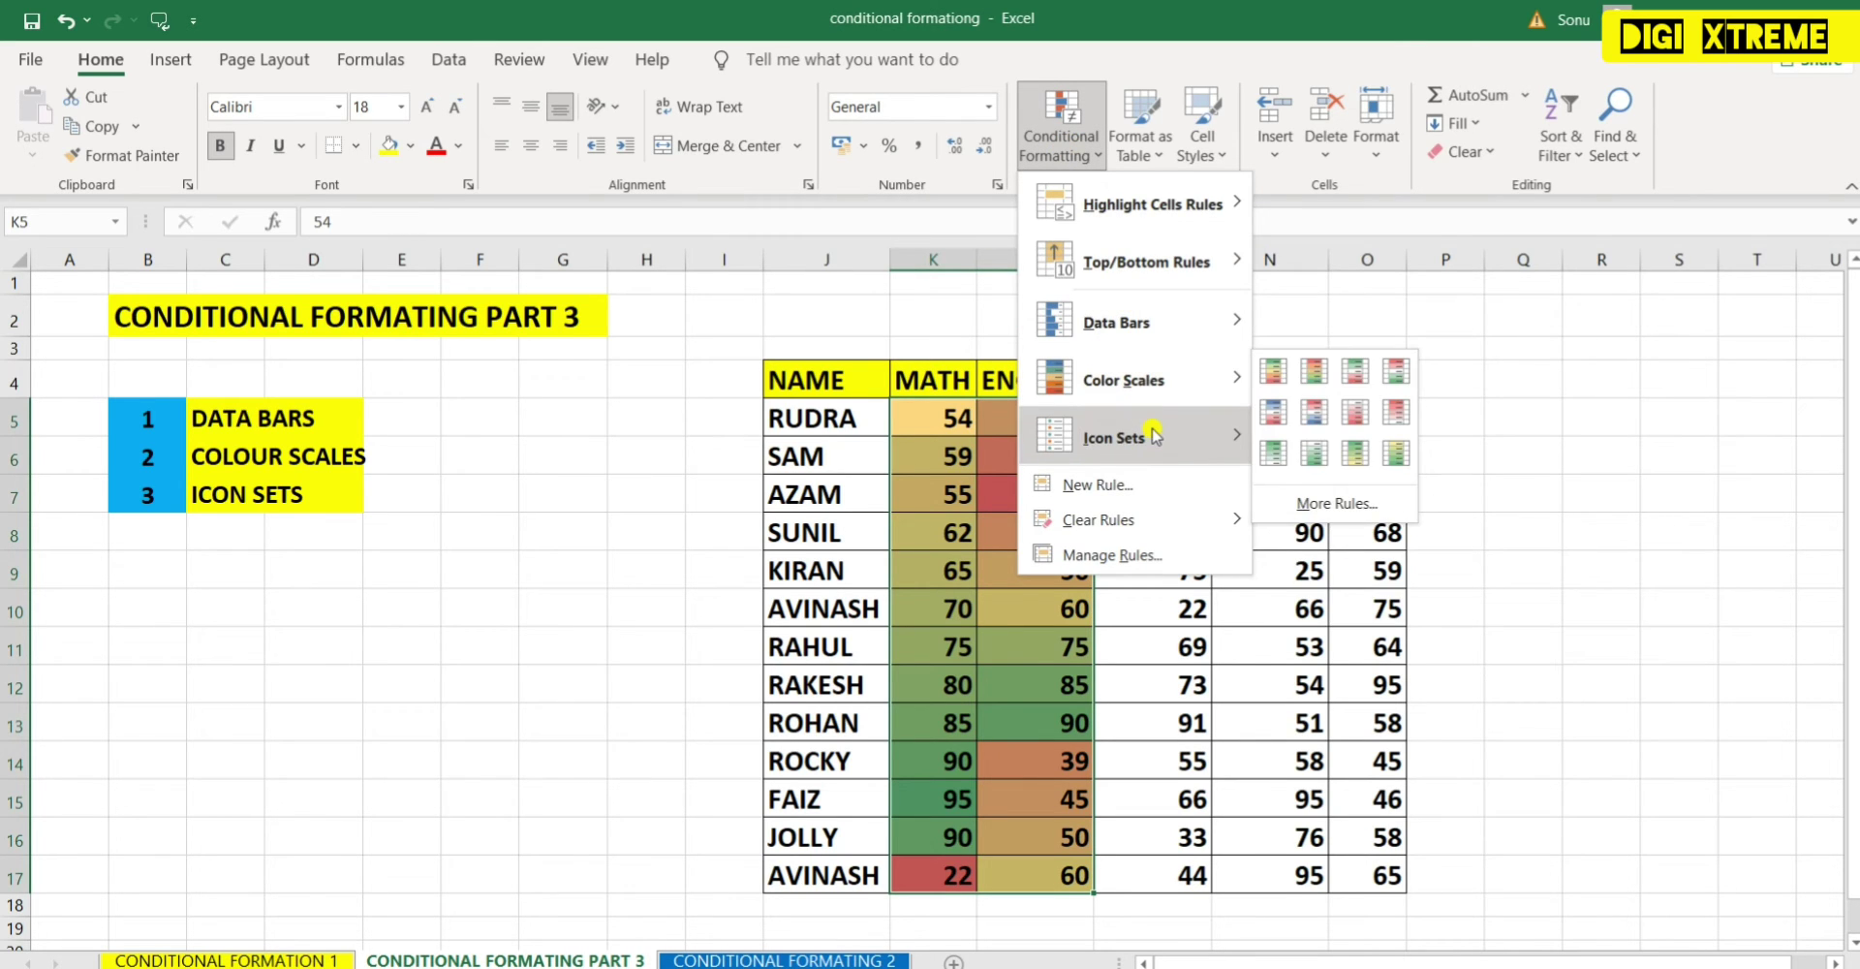
mouse_move(1153, 438)
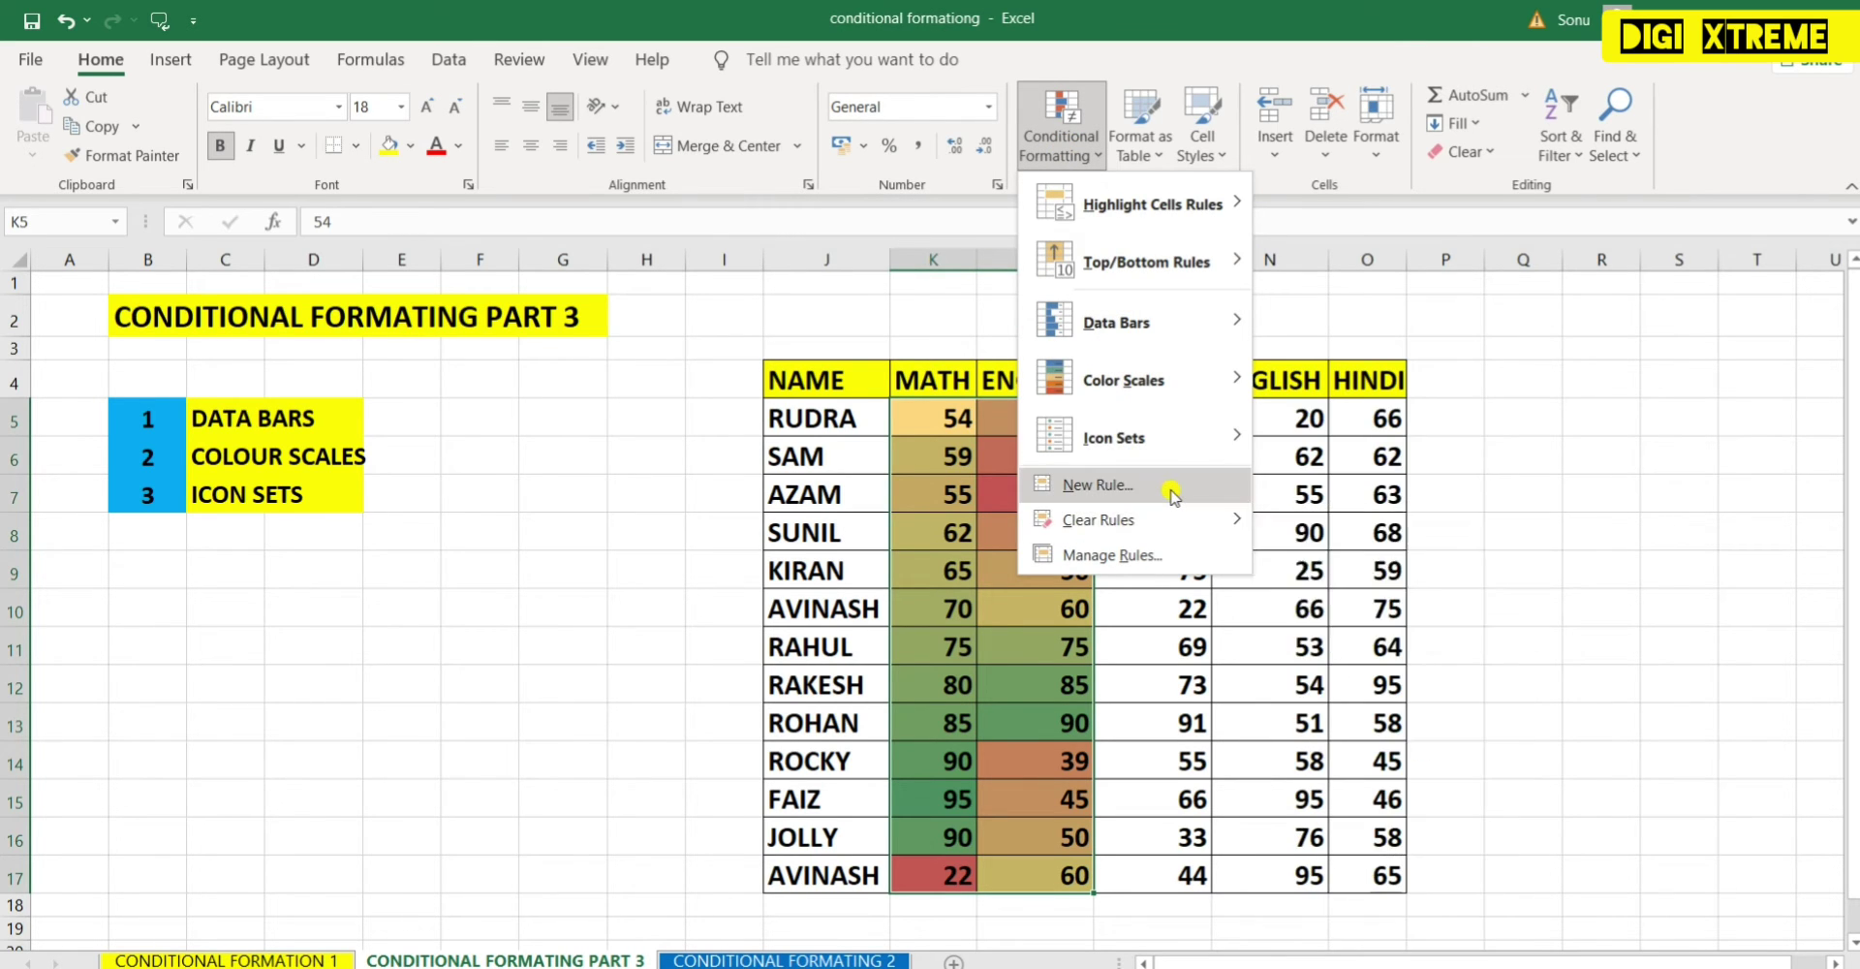
mouse_move(1175, 514)
click(1356, 520)
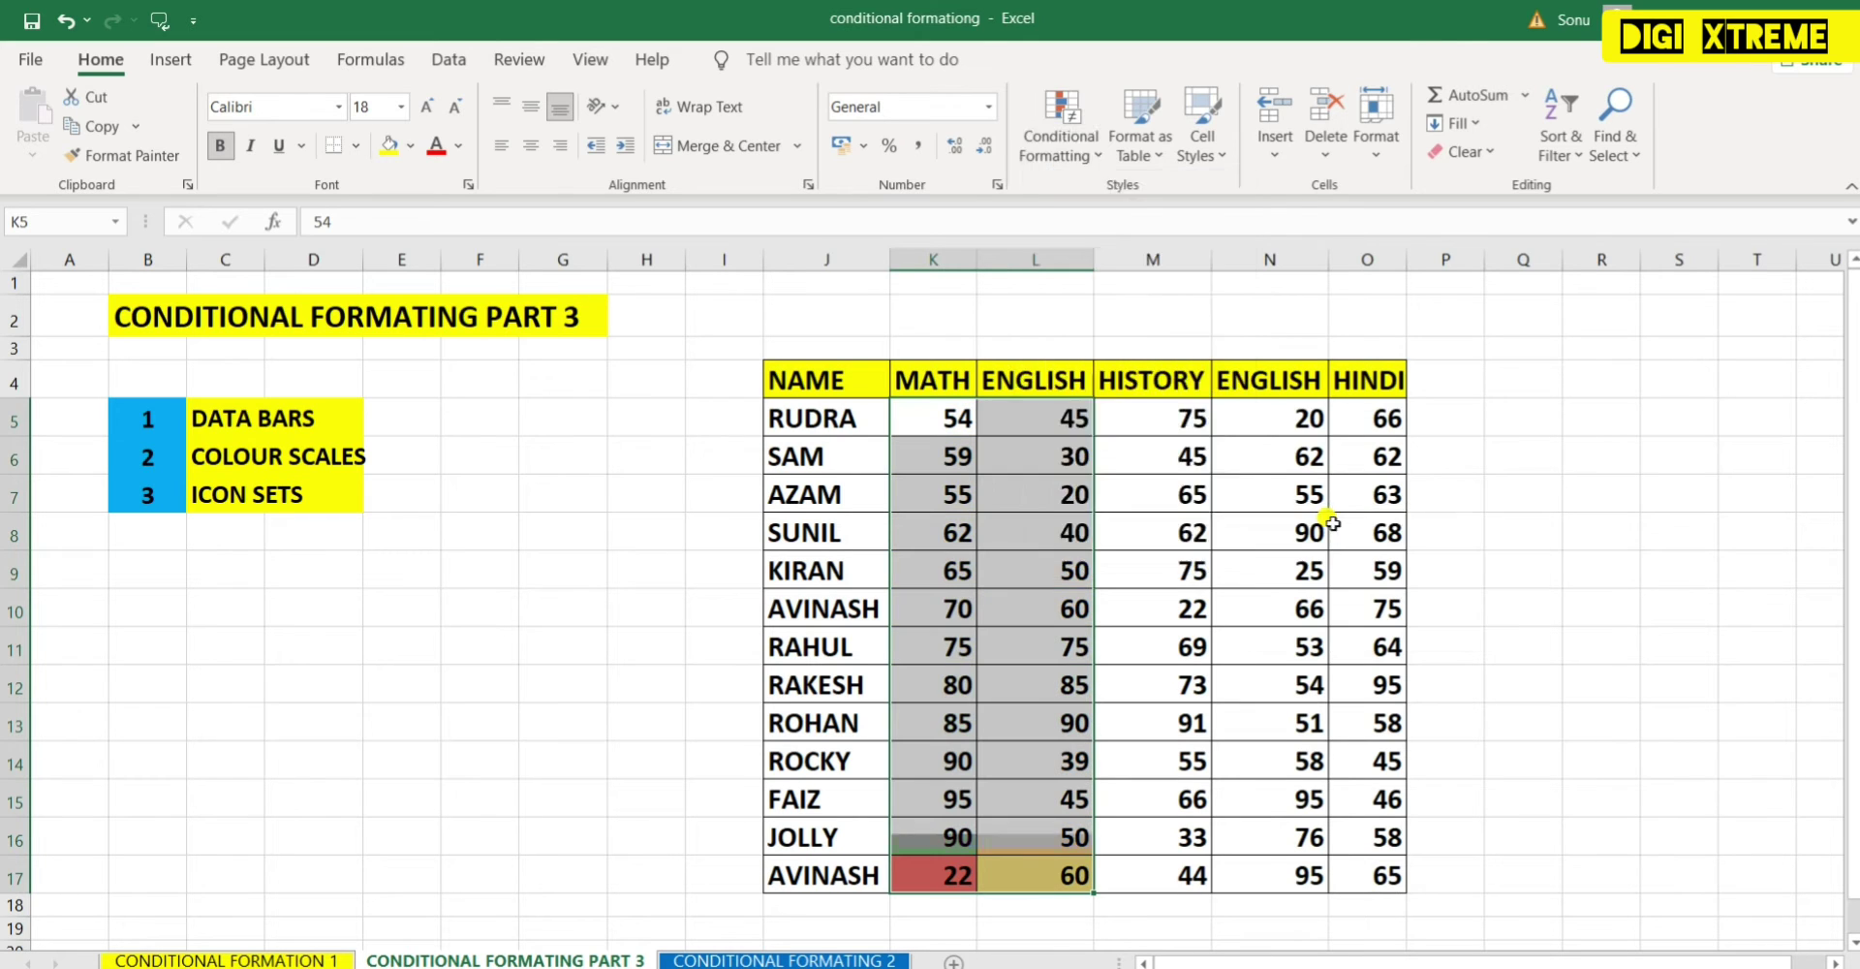
Step: Create a custom 2-Color Scale rule for K5:L17 with red for the lowest value and green for the highest value
click(1061, 135)
click(1333, 505)
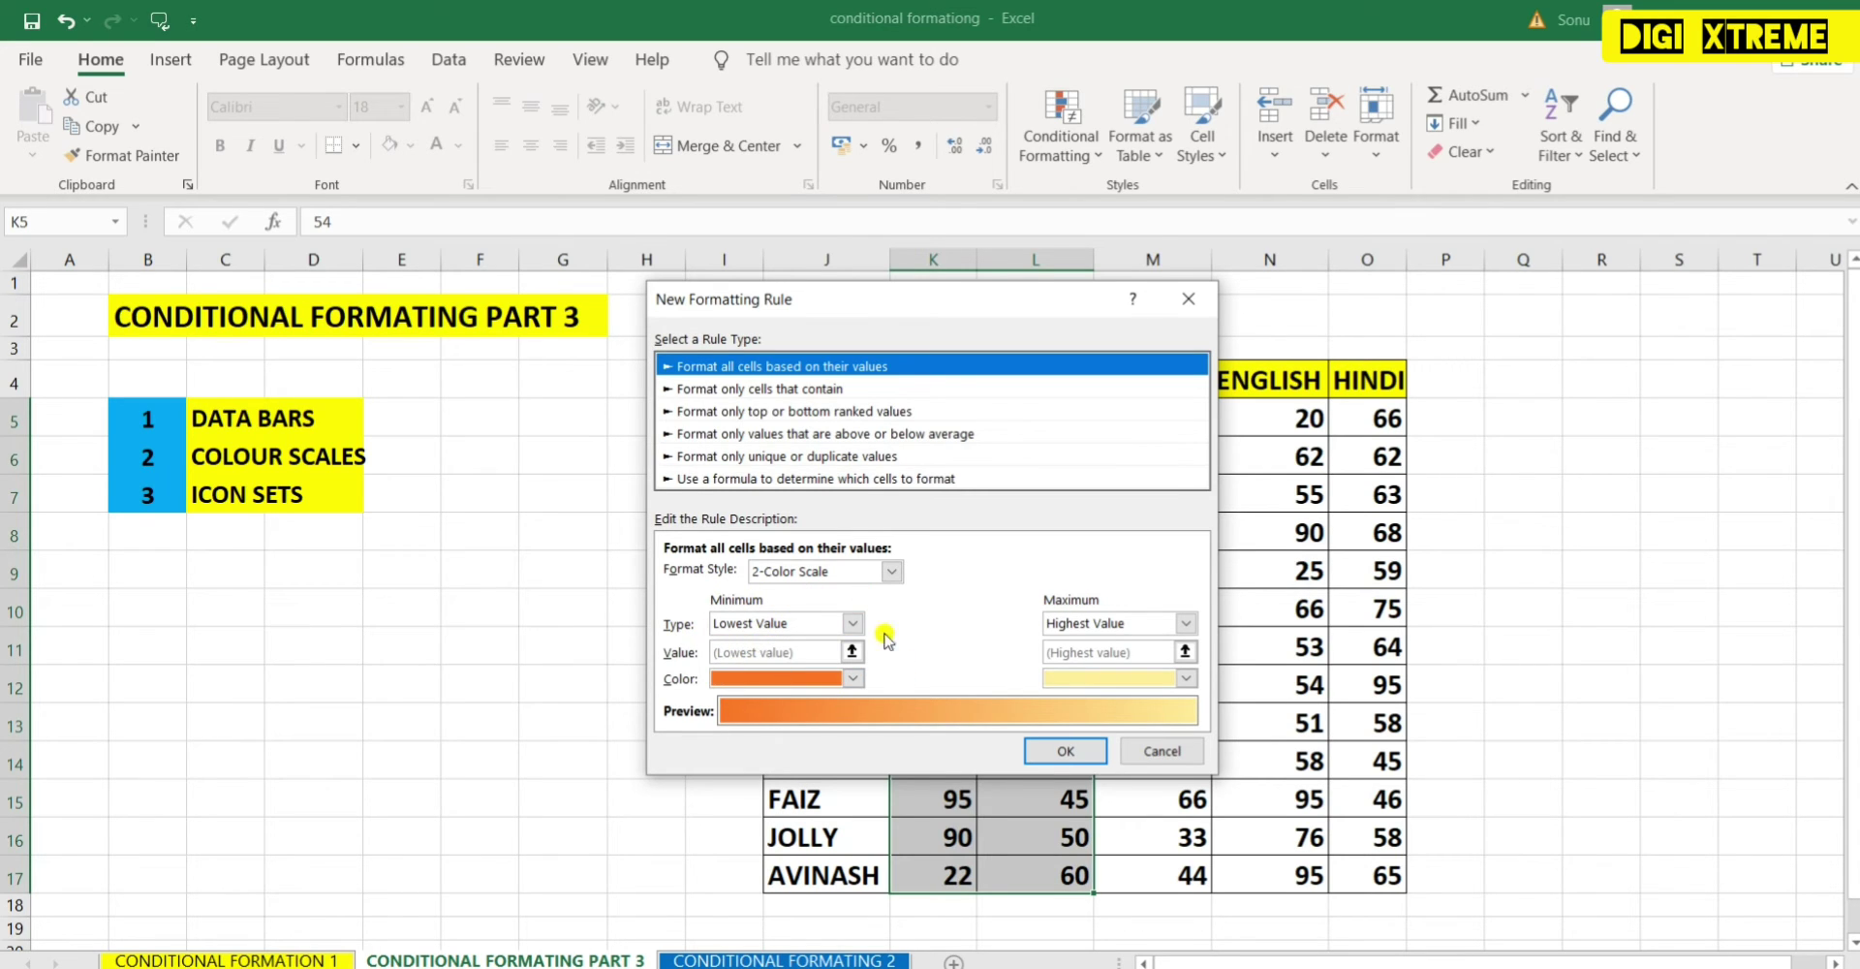
click(852, 678)
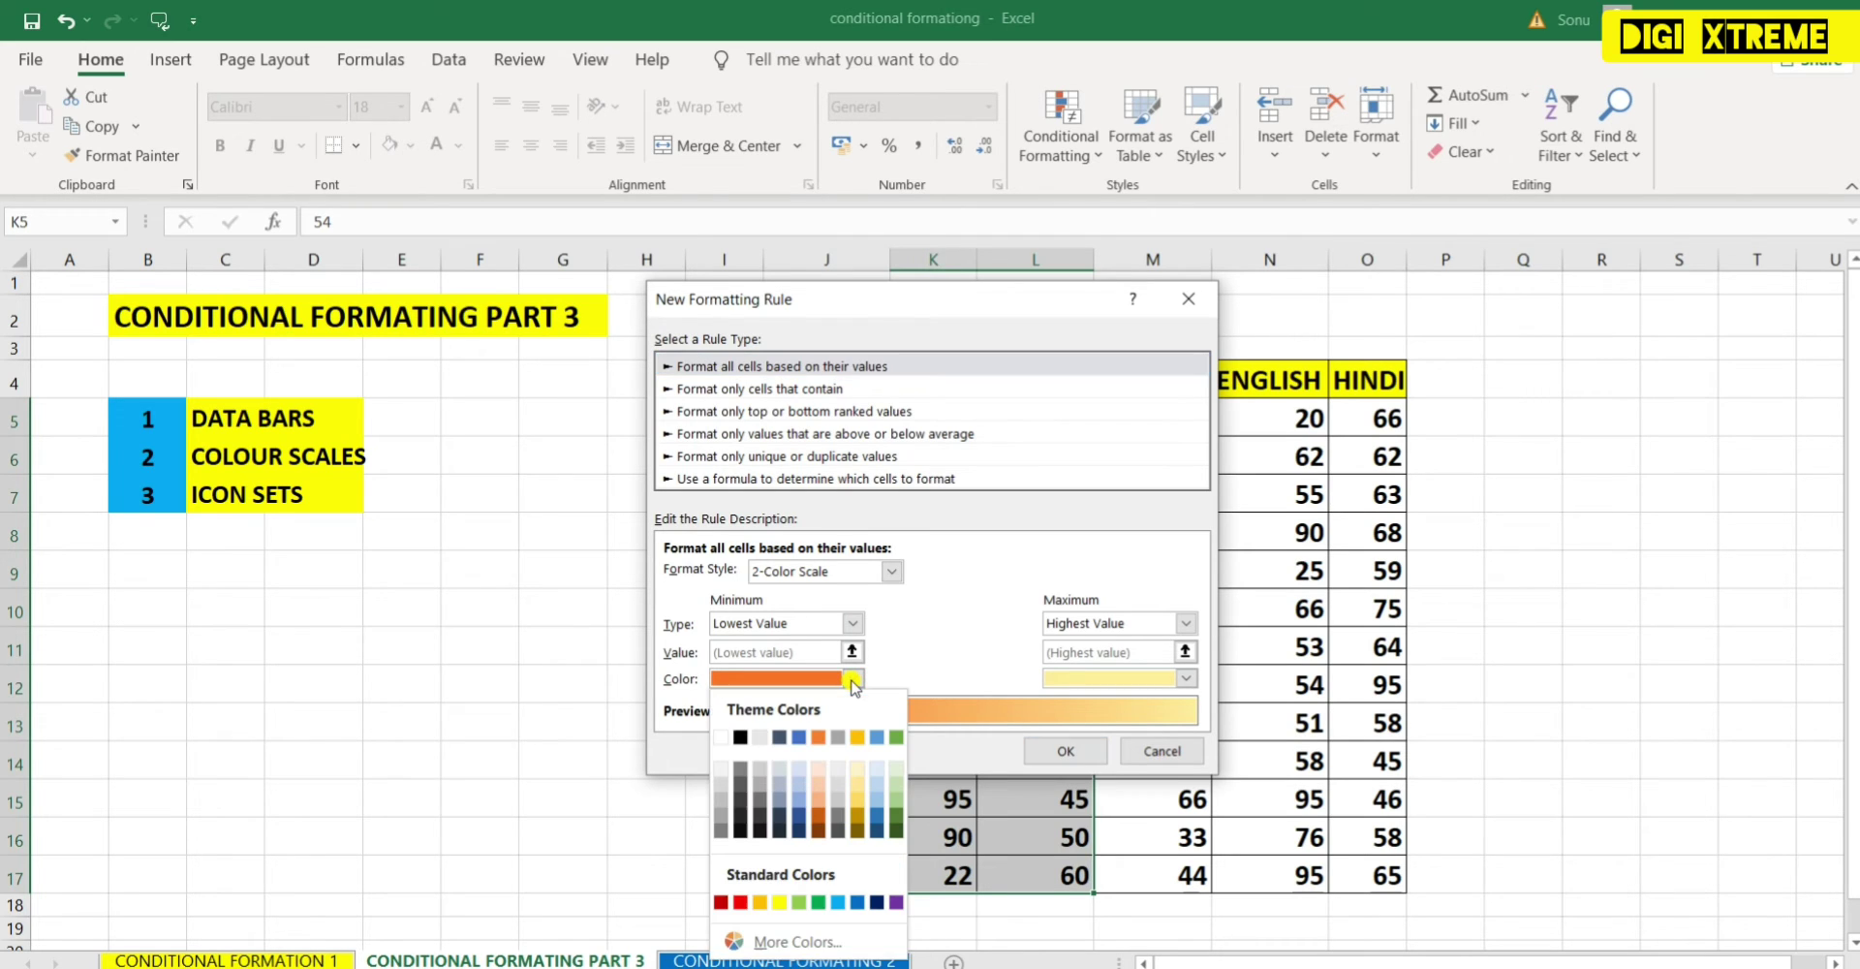
click(740, 902)
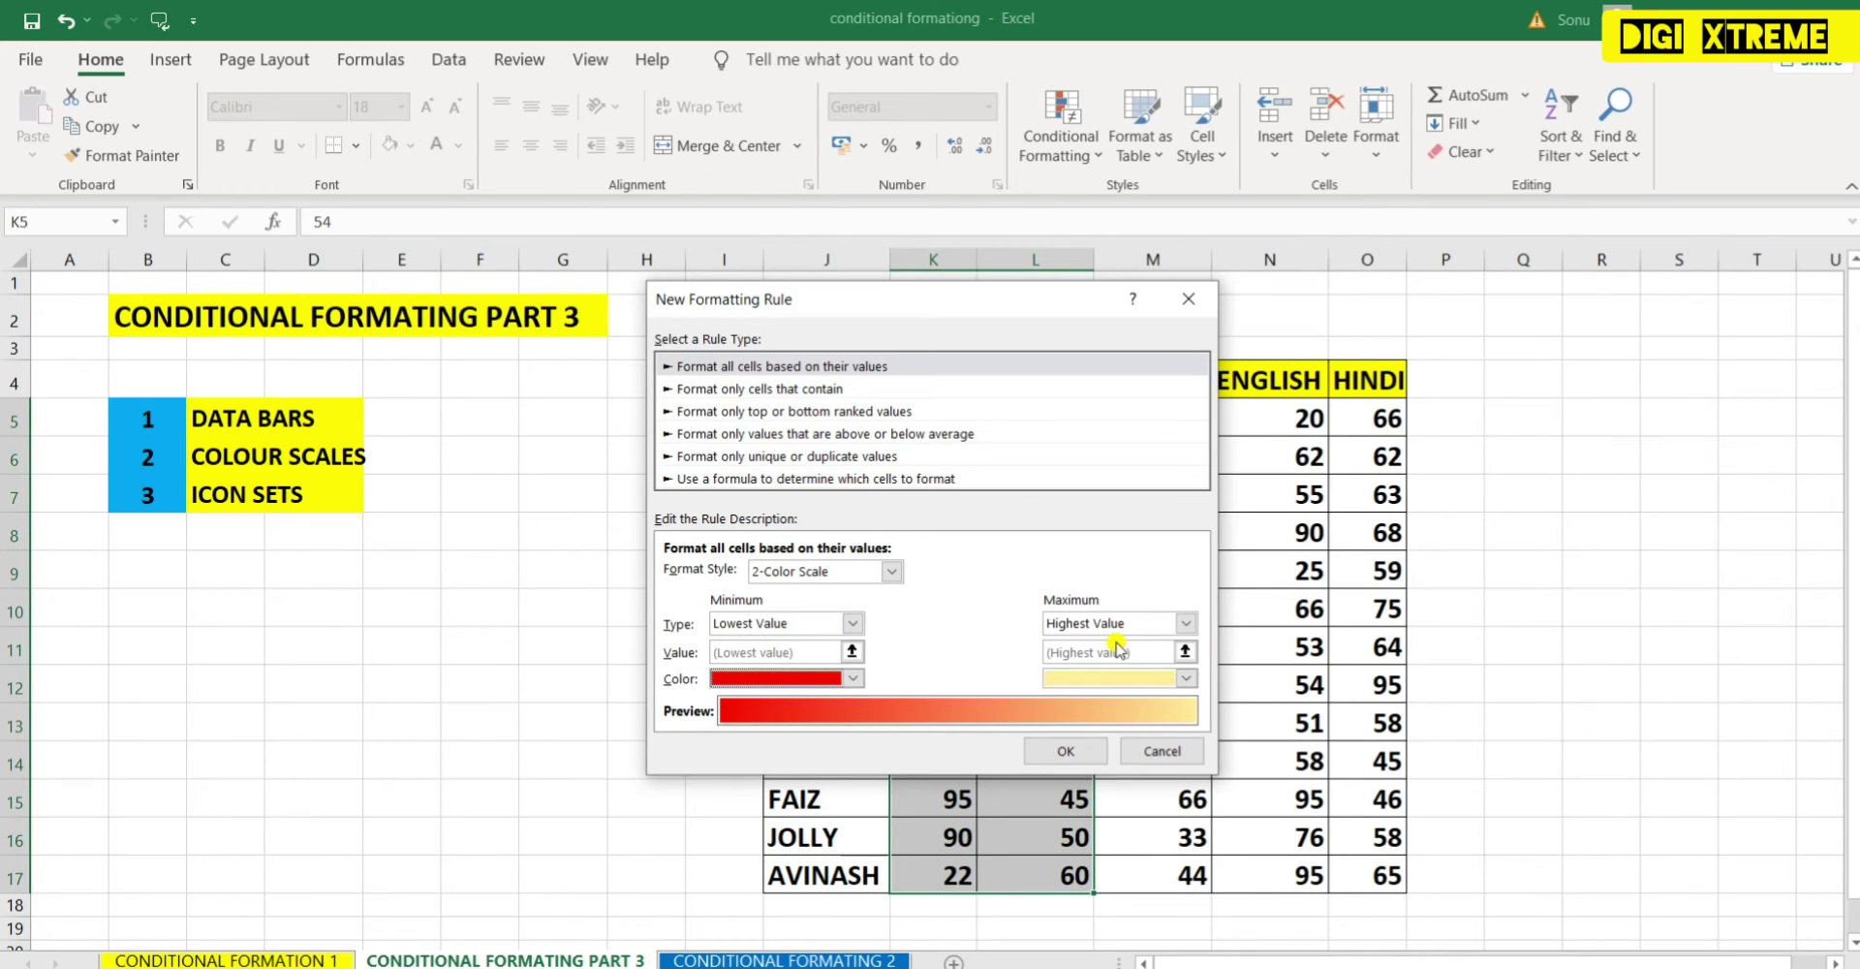
click(1186, 624)
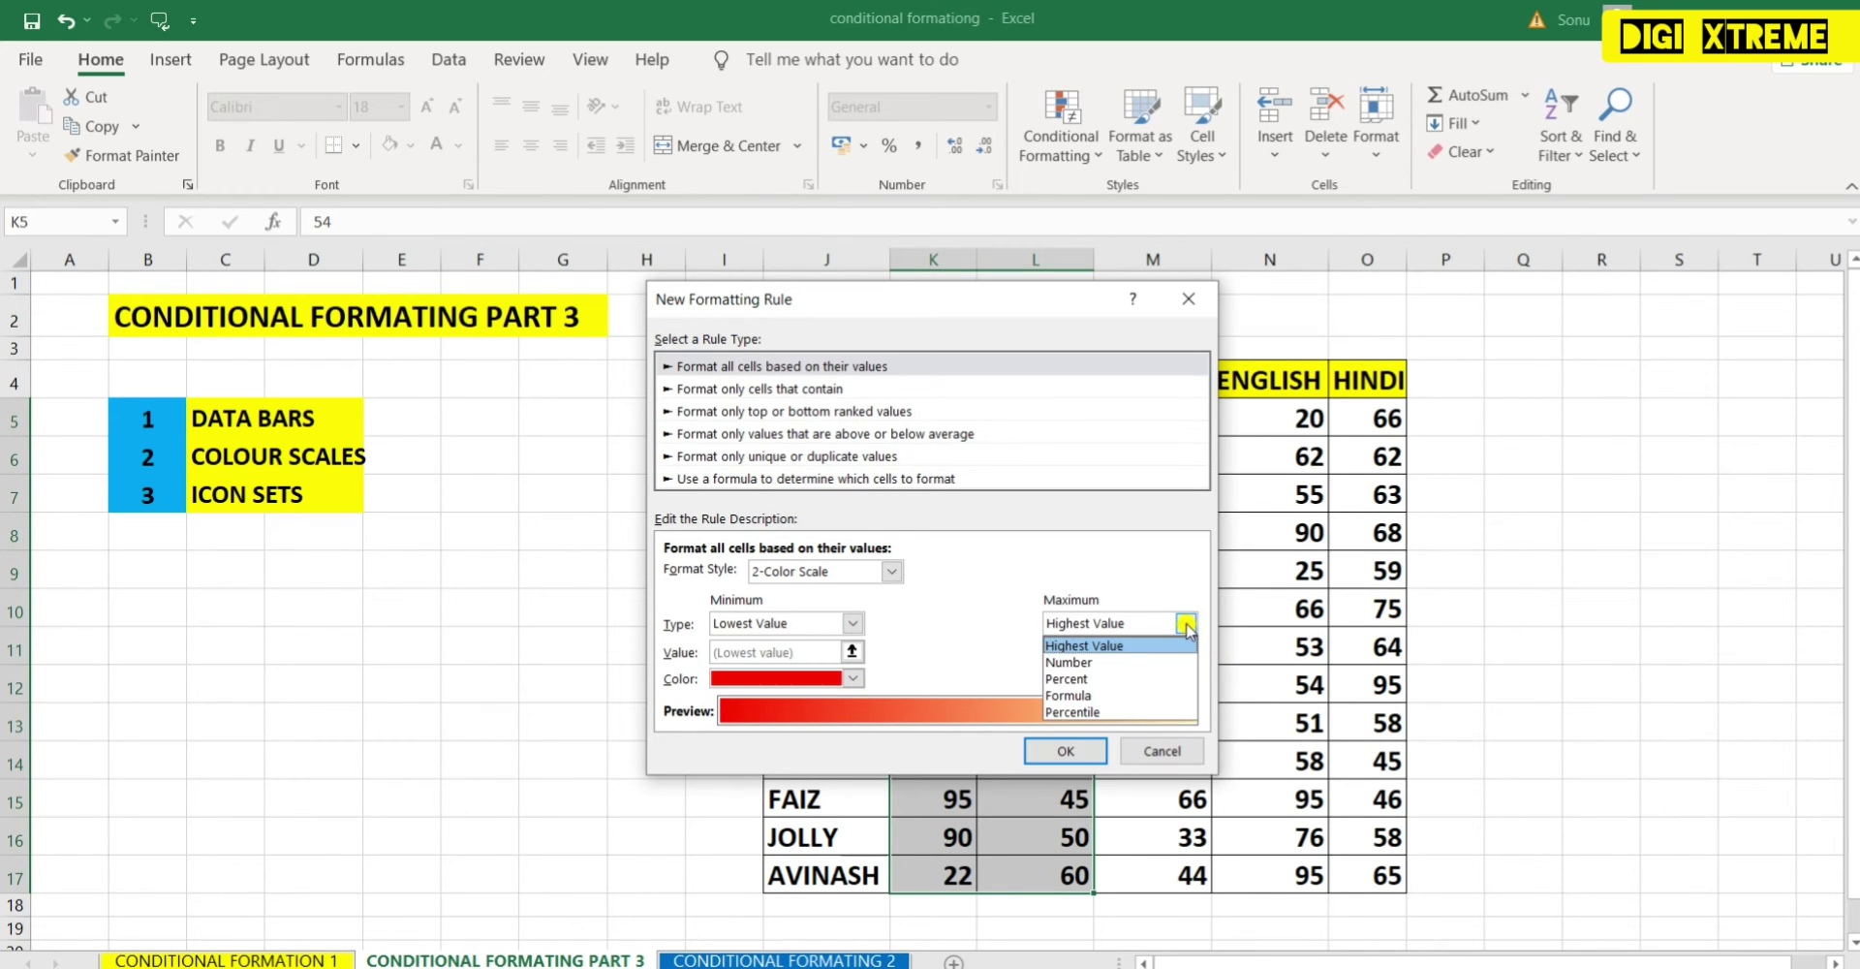
click(1188, 624)
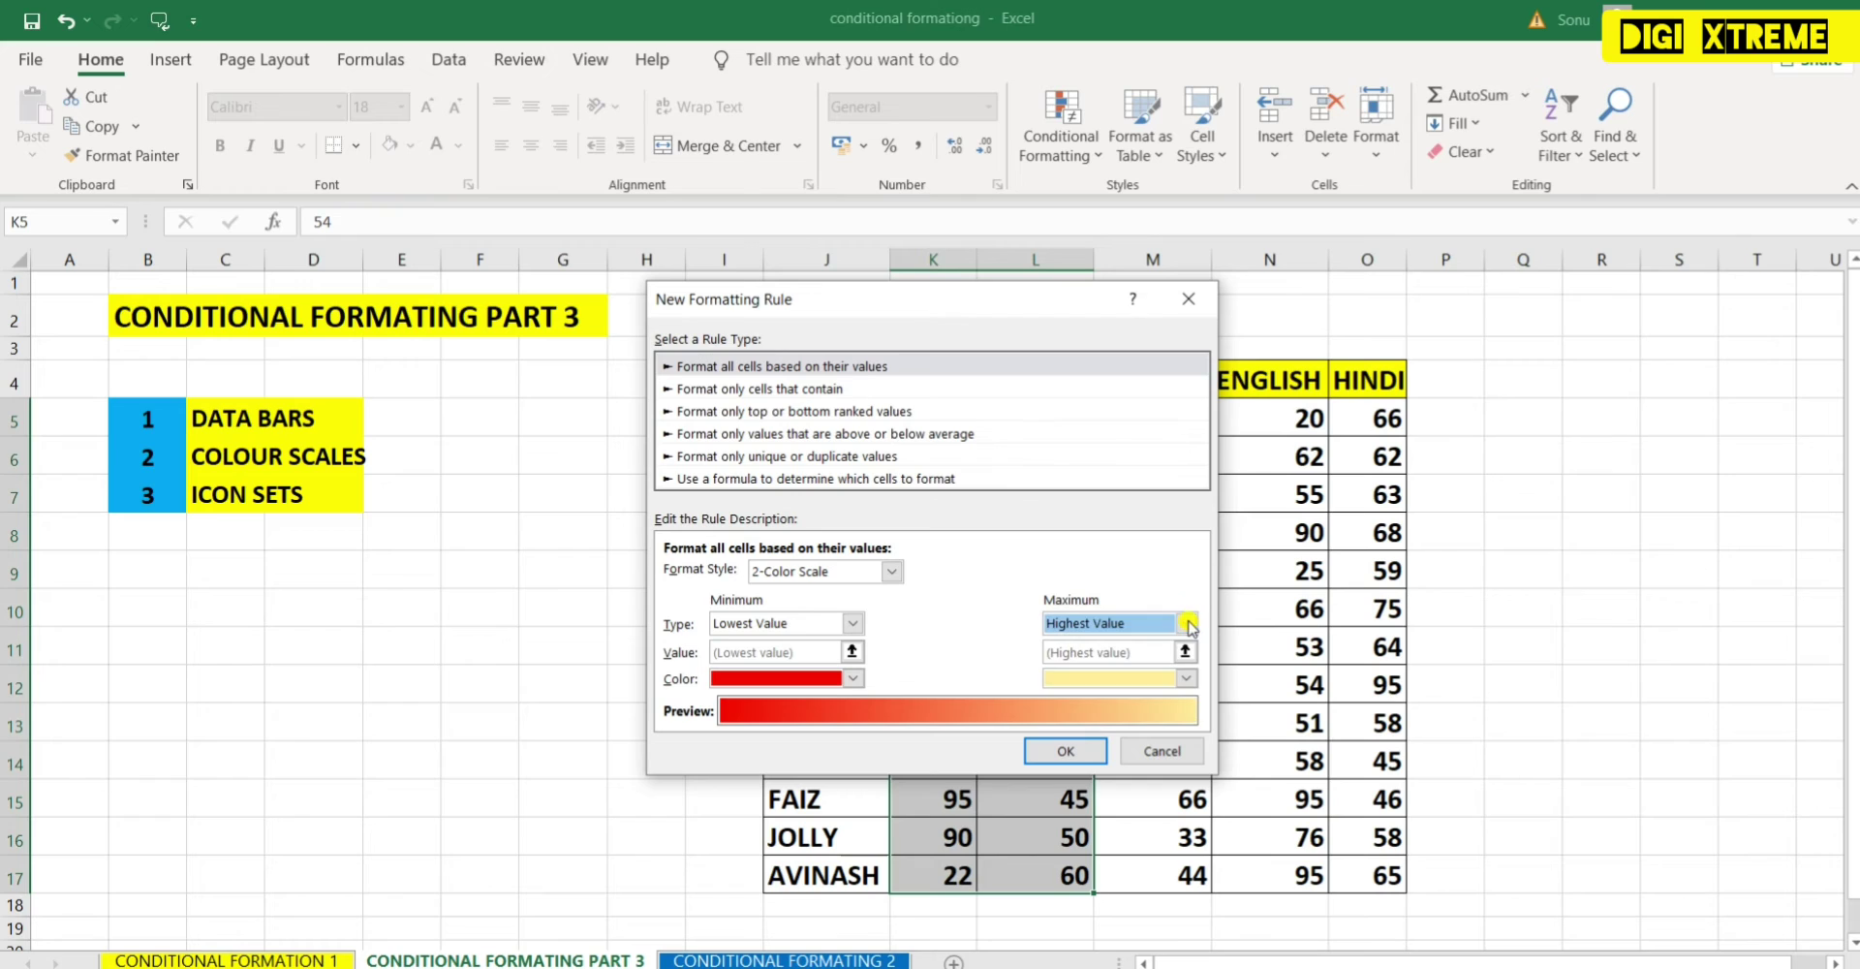
click(1190, 678)
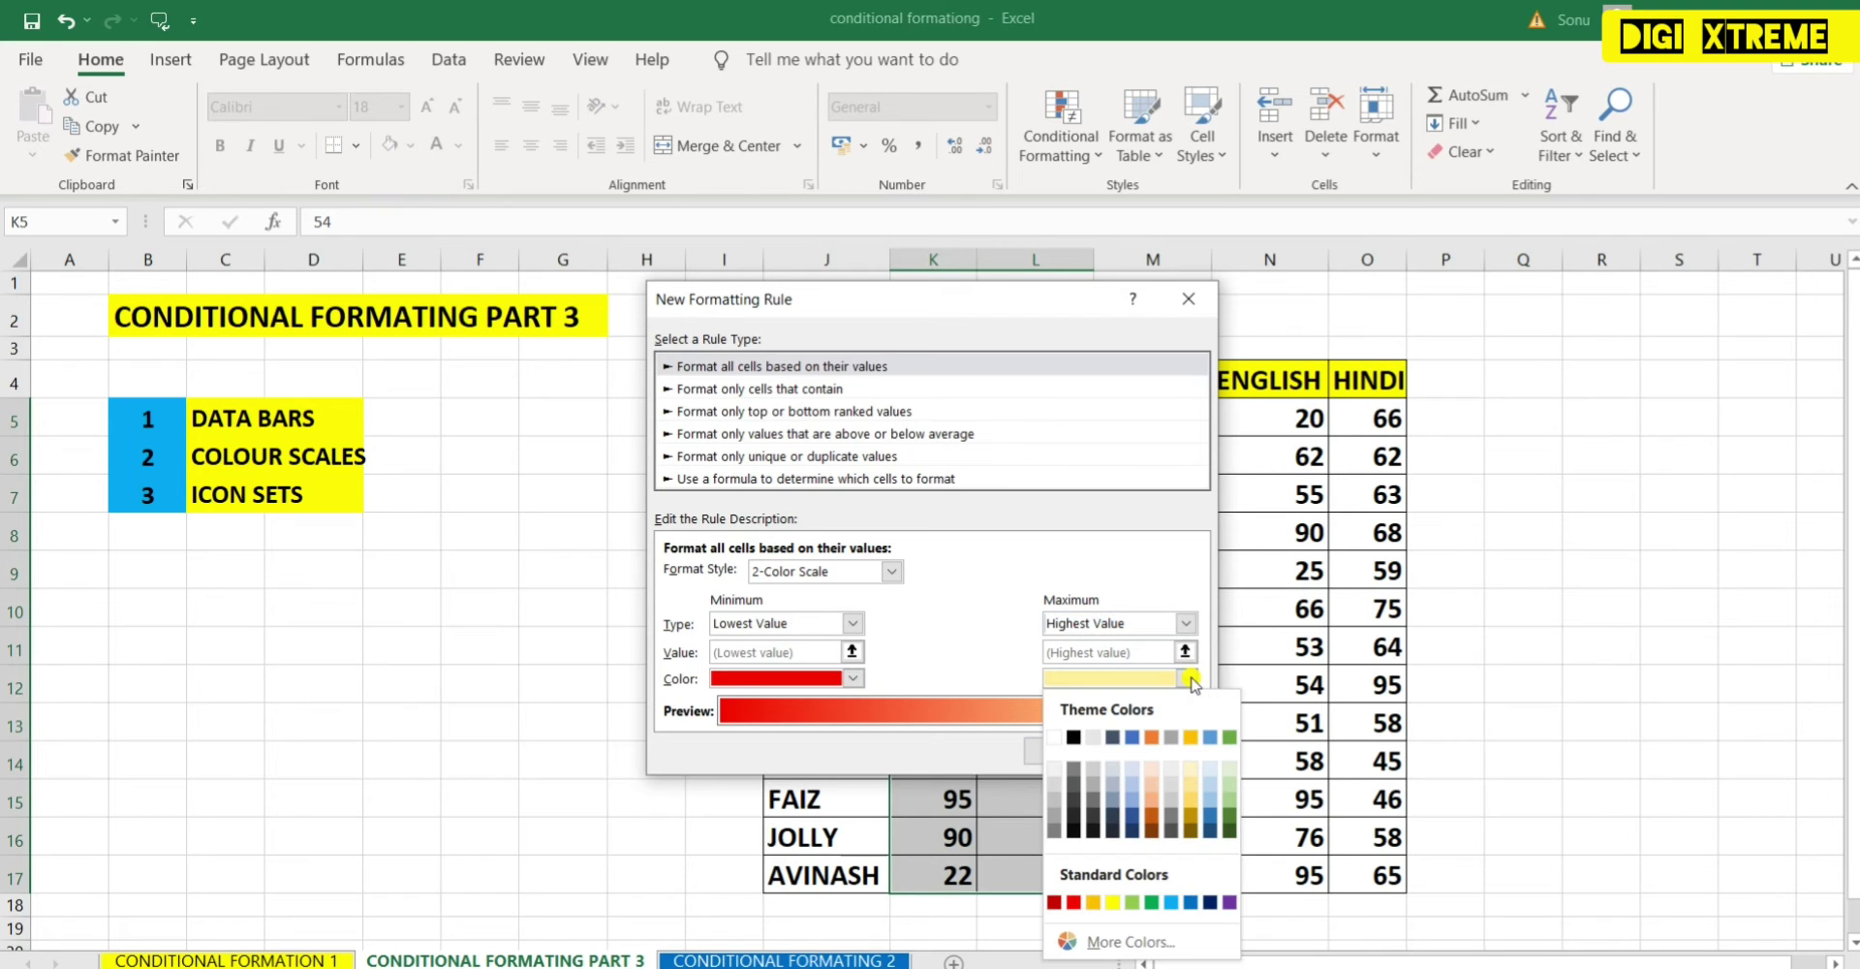
click(1151, 902)
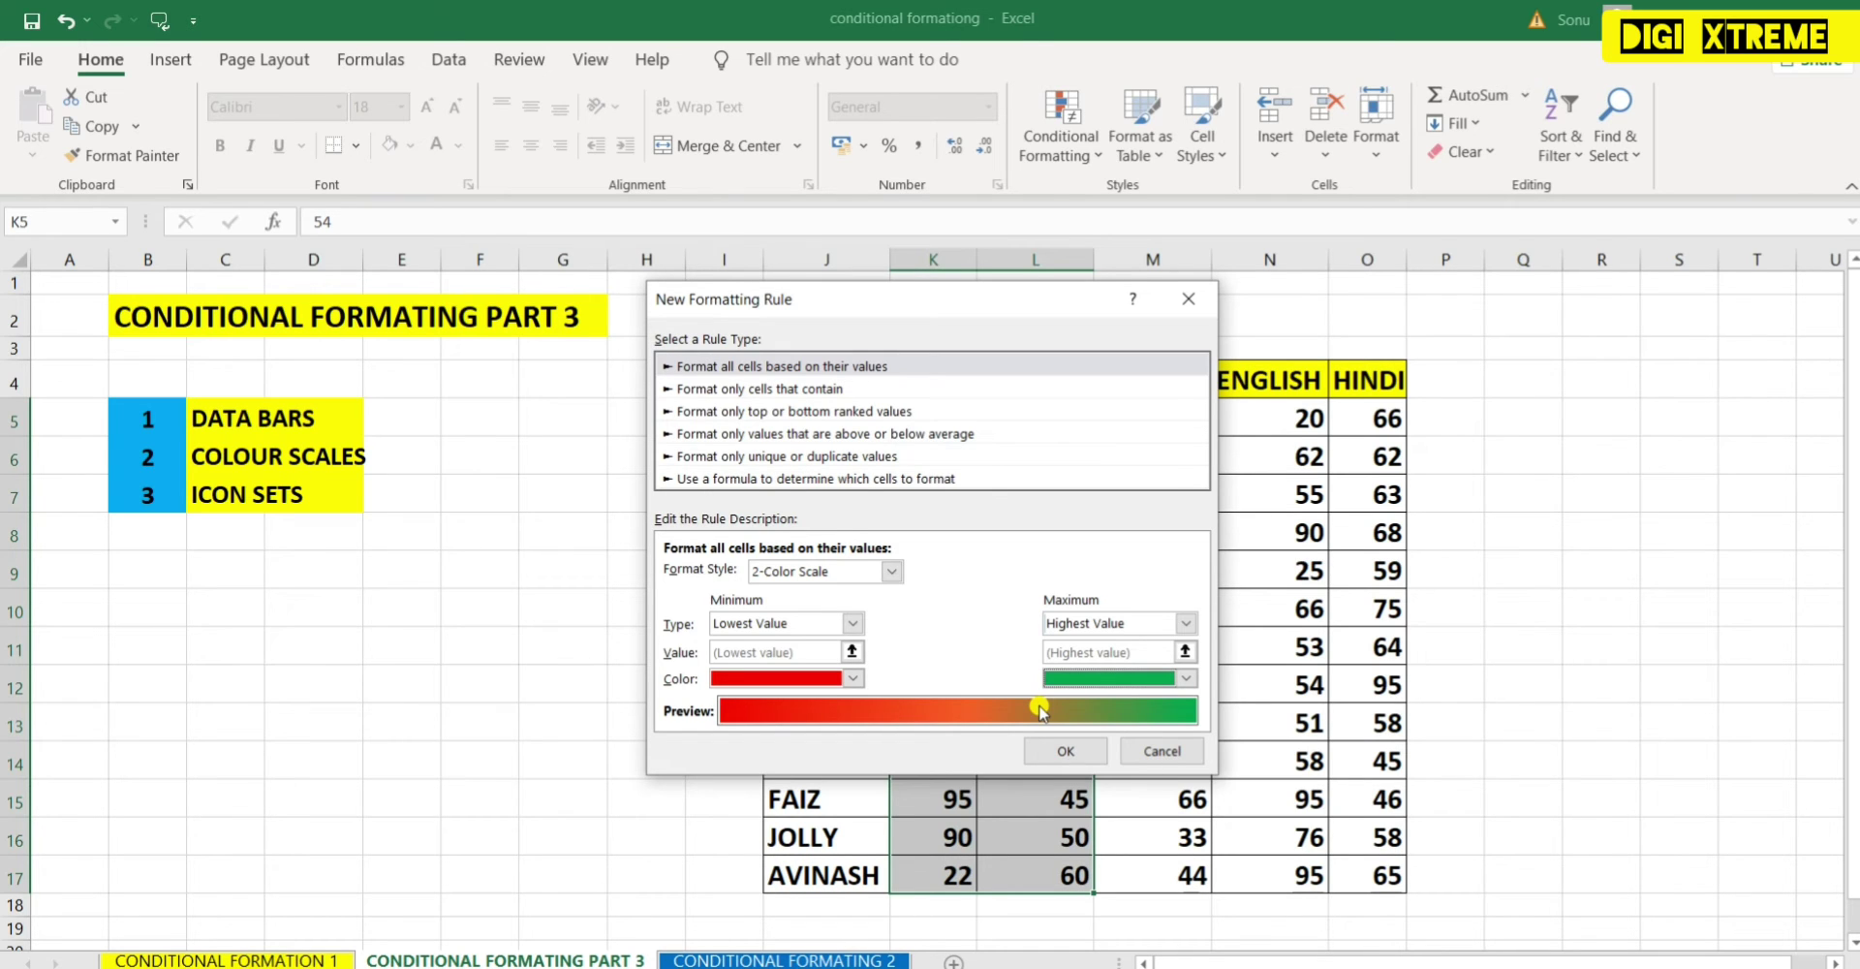
click(1074, 752)
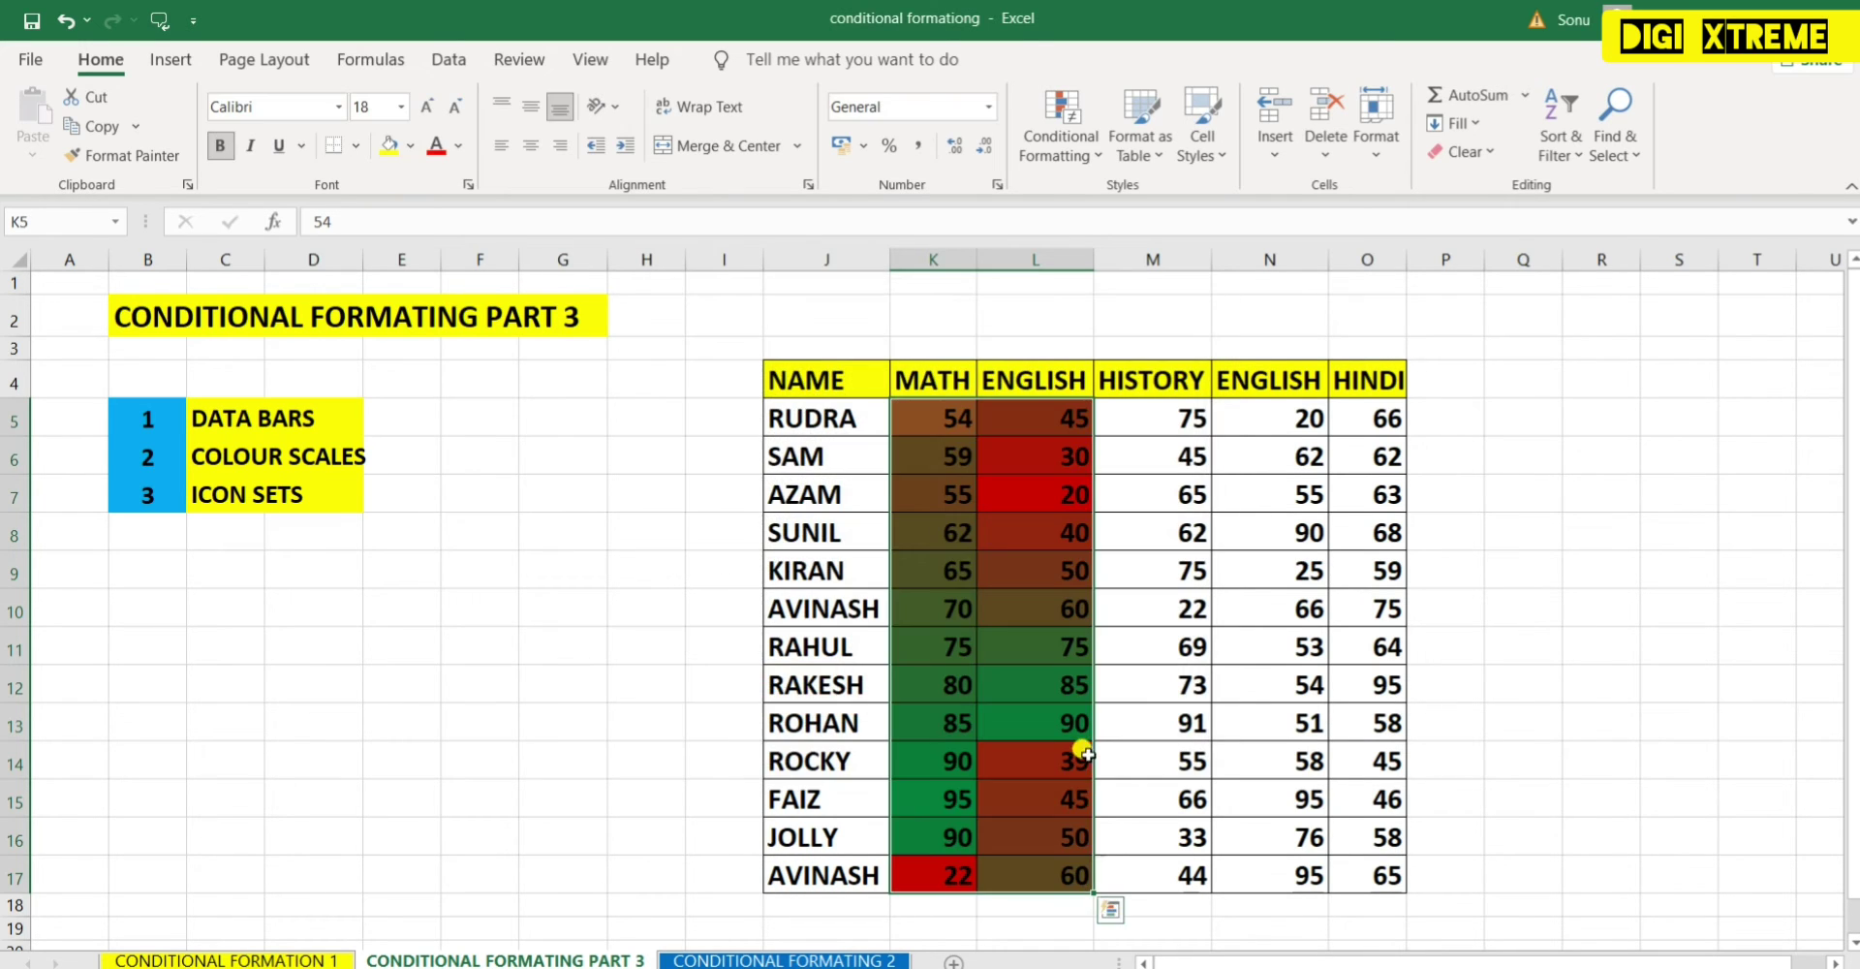
click(1541, 504)
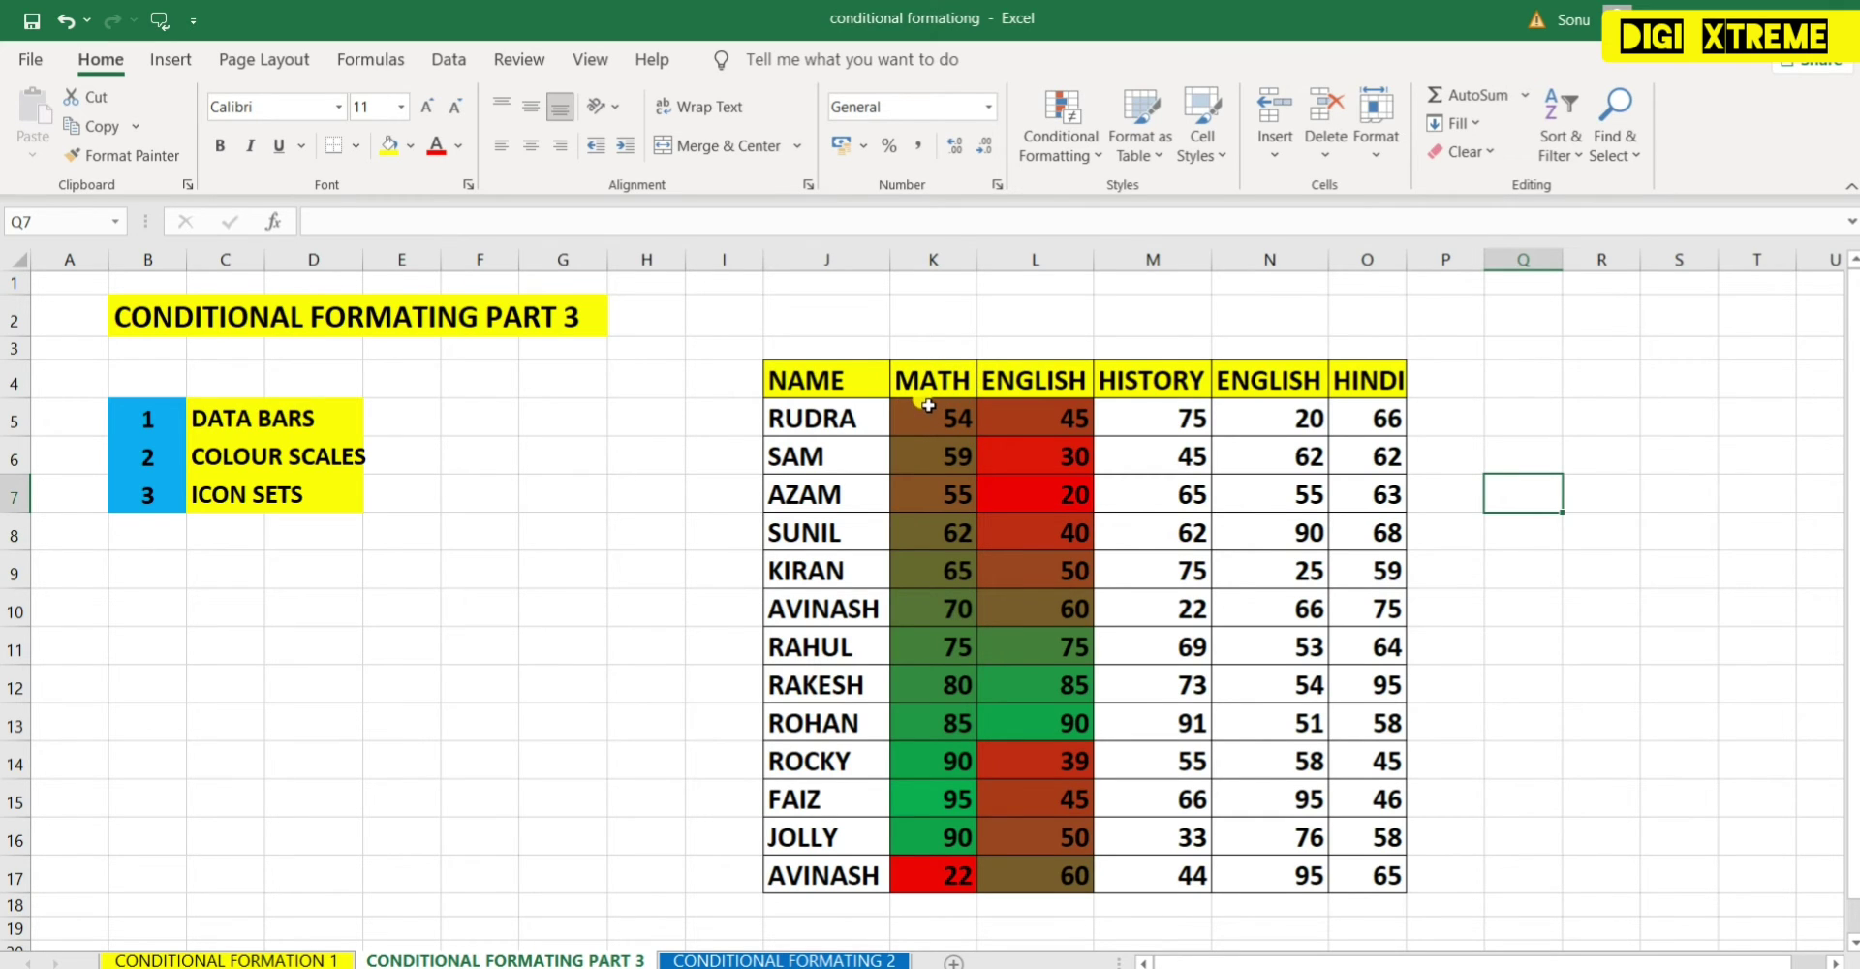
Step: Remove the custom red-to-green color scale from the marks in K5:L17
drag(928, 405, 1023, 862)
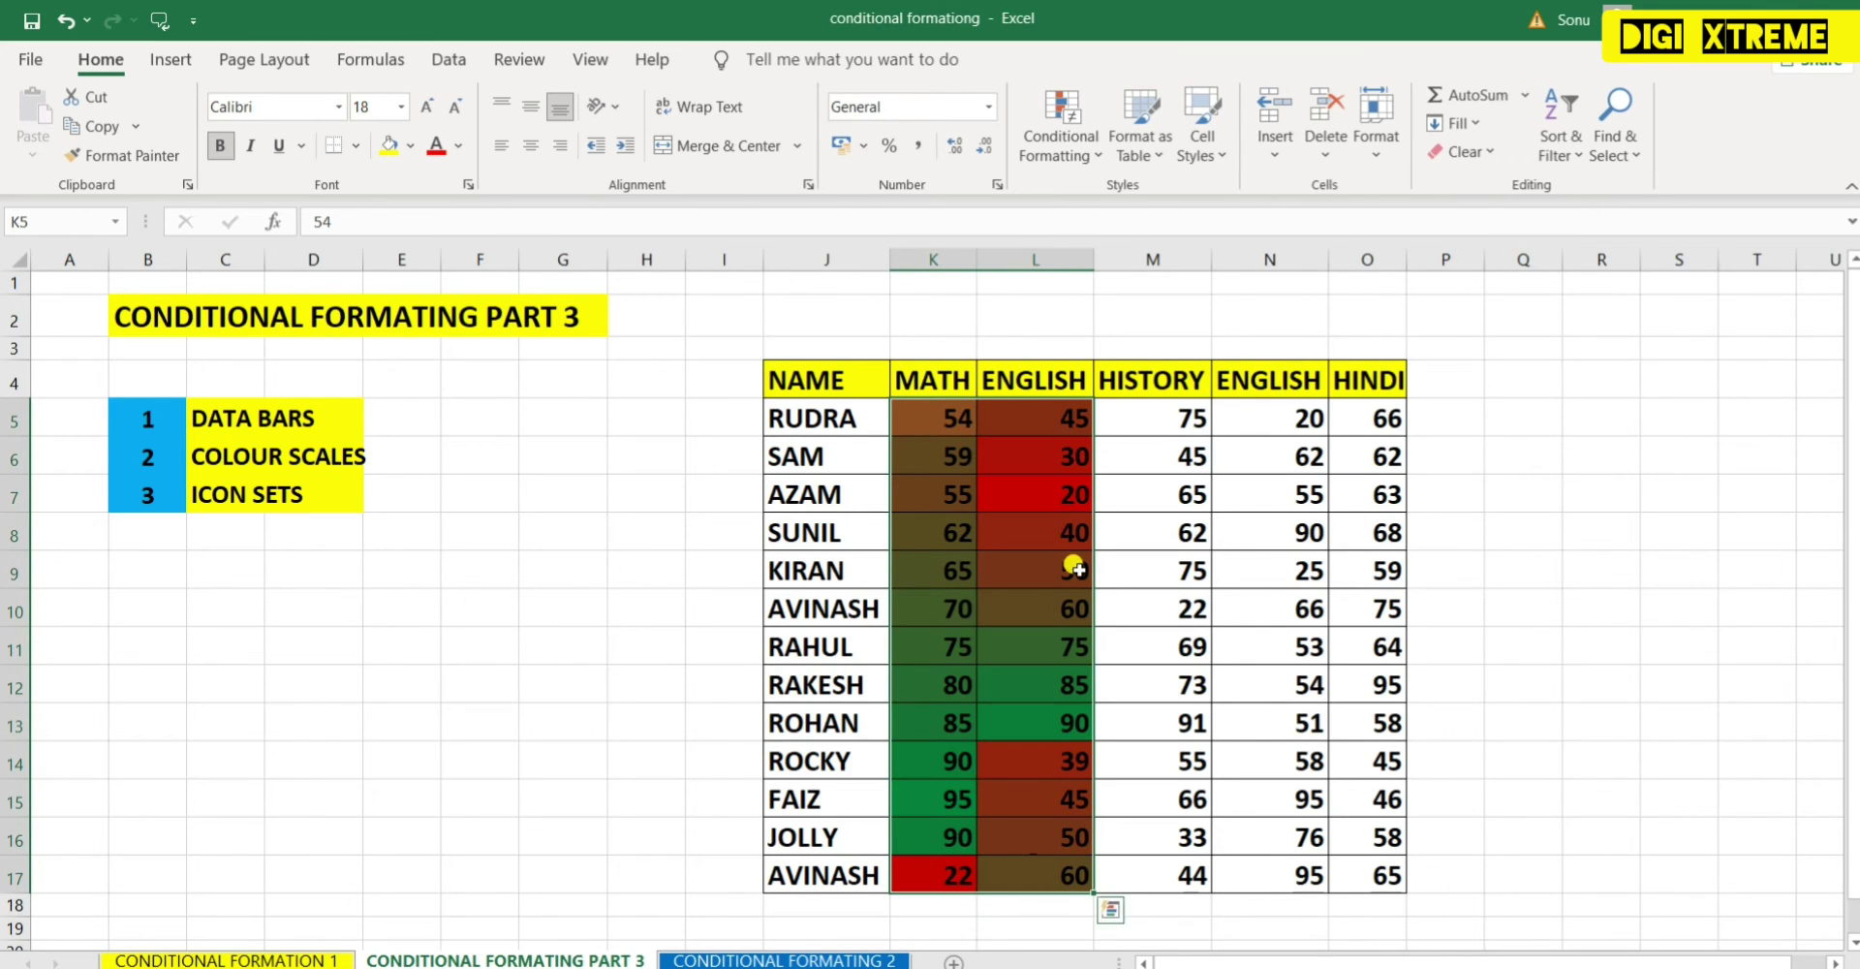
click(1071, 140)
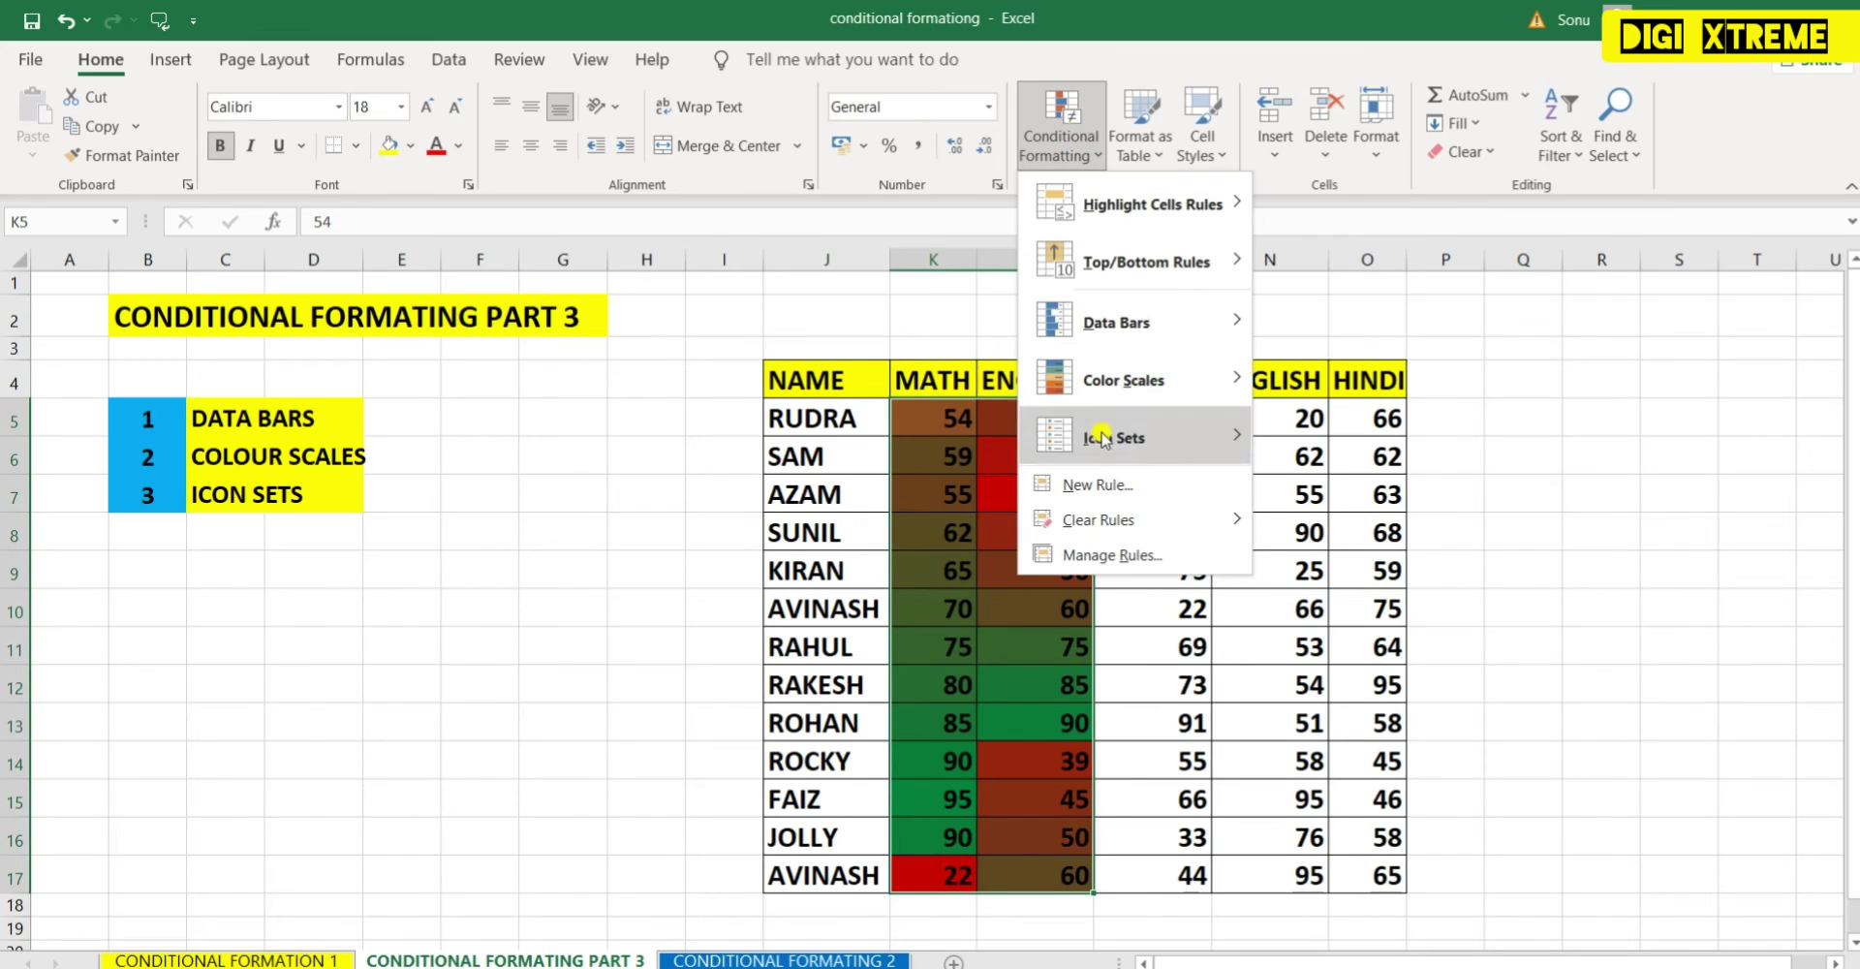
mouse_move(1121, 526)
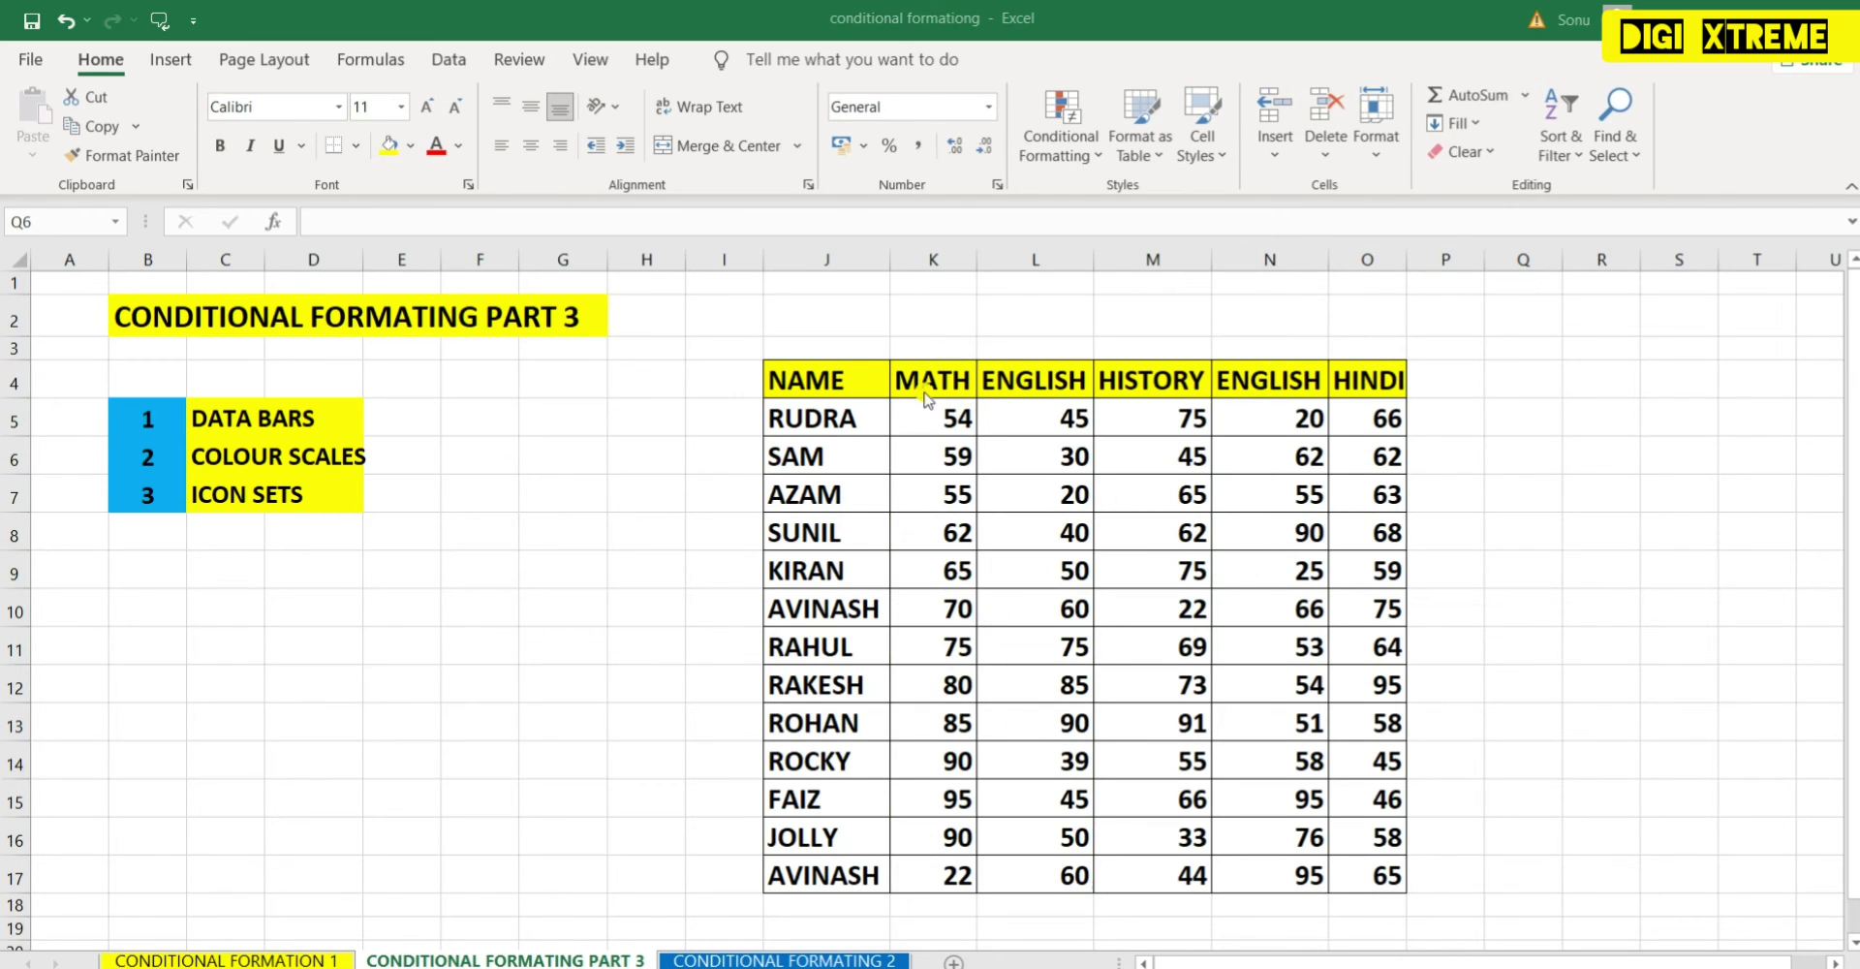
Step: Create a 3-Color Scale formatting rule for the Math, first English and History marks in K5:M14
drag(918, 414, 1162, 768)
click(1064, 145)
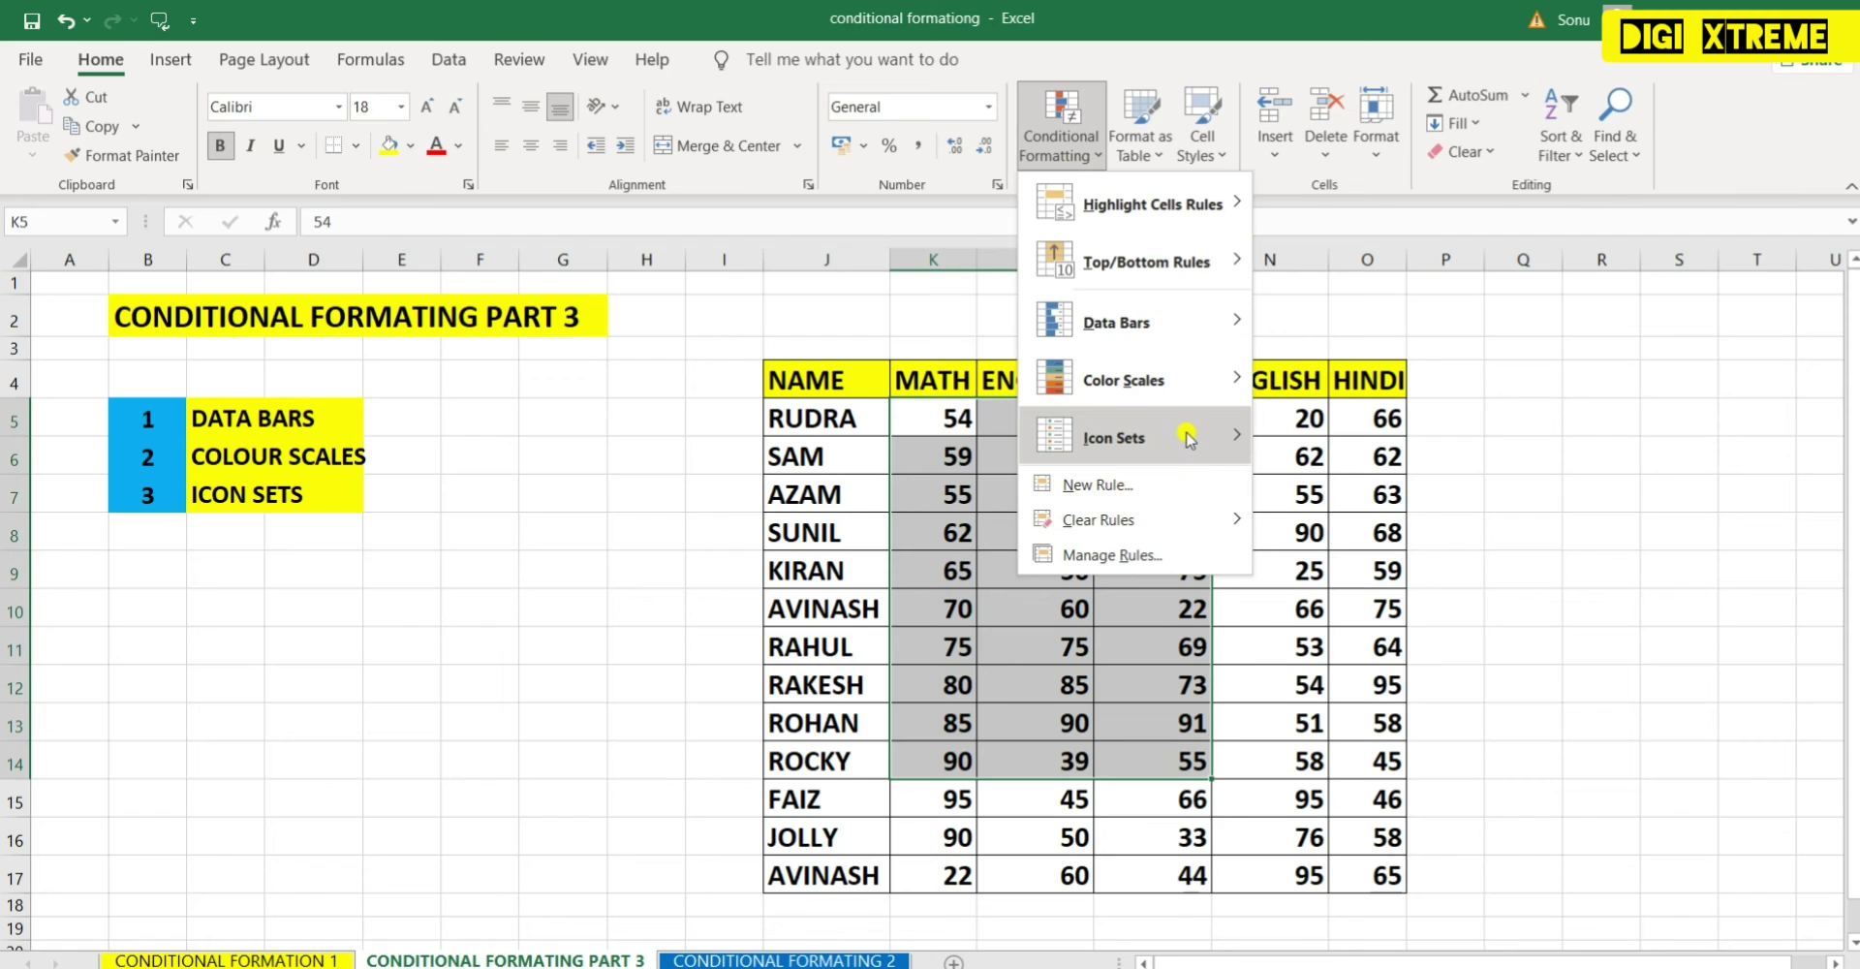
mouse_move(1211, 383)
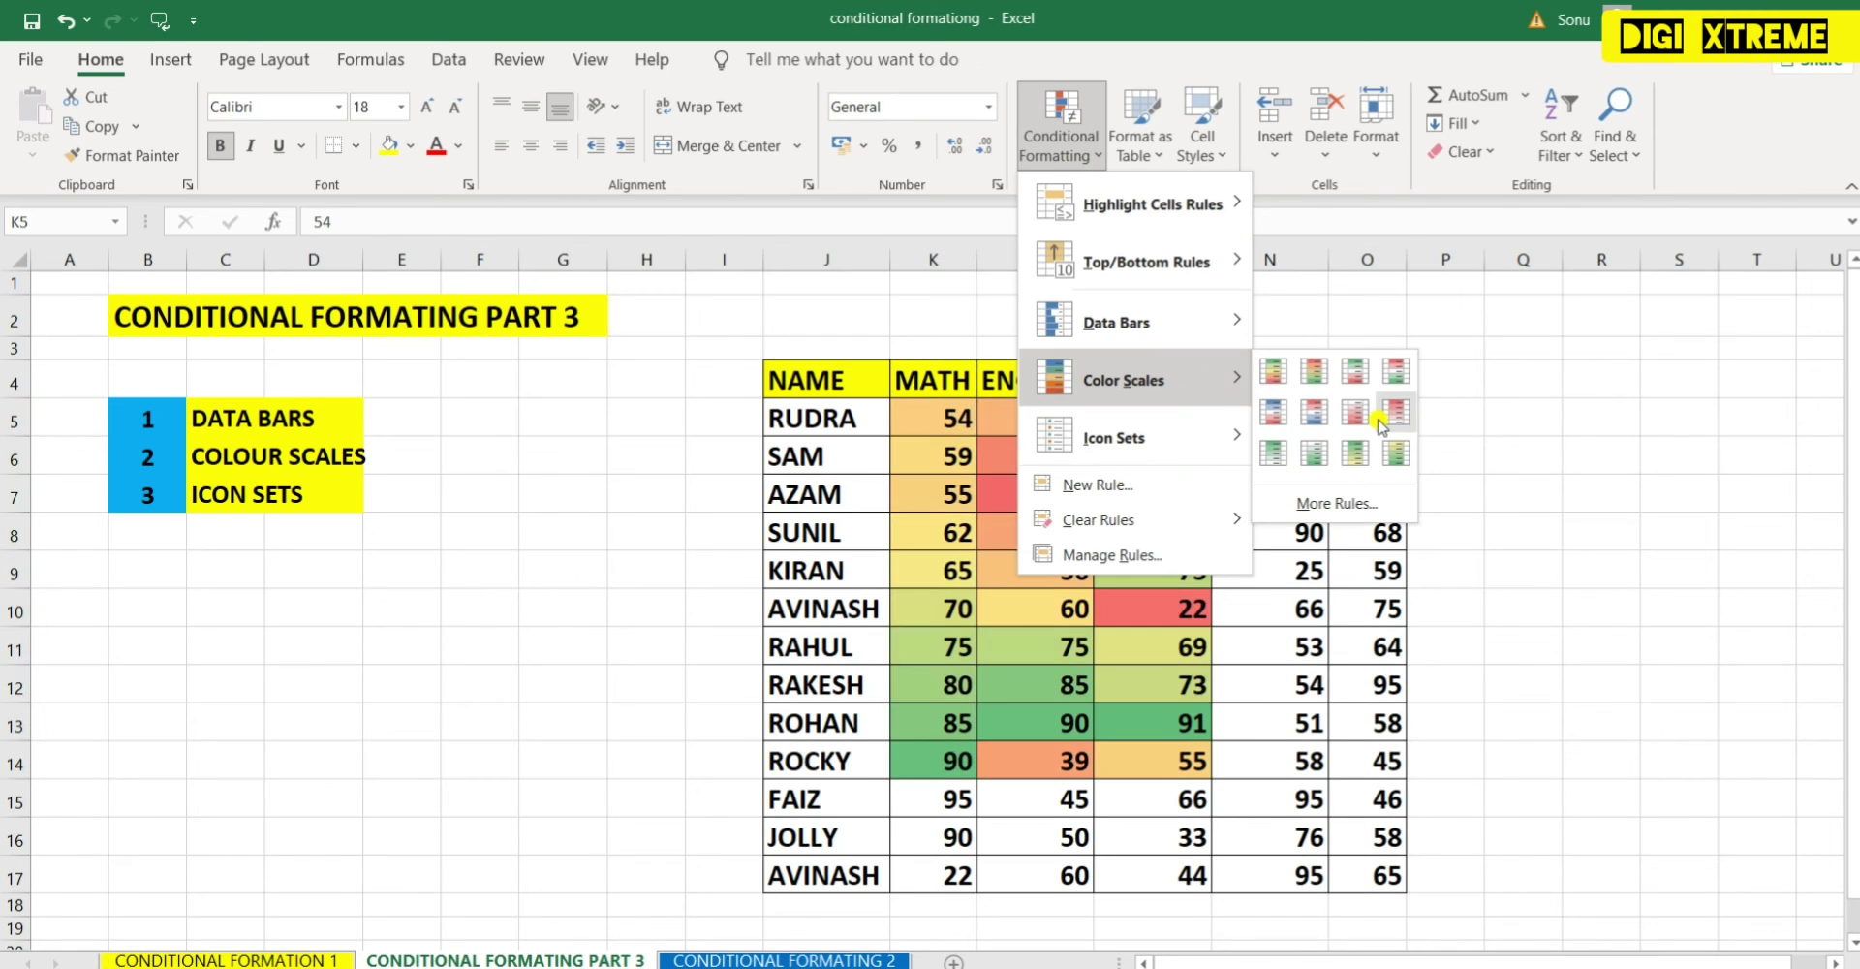
click(1344, 500)
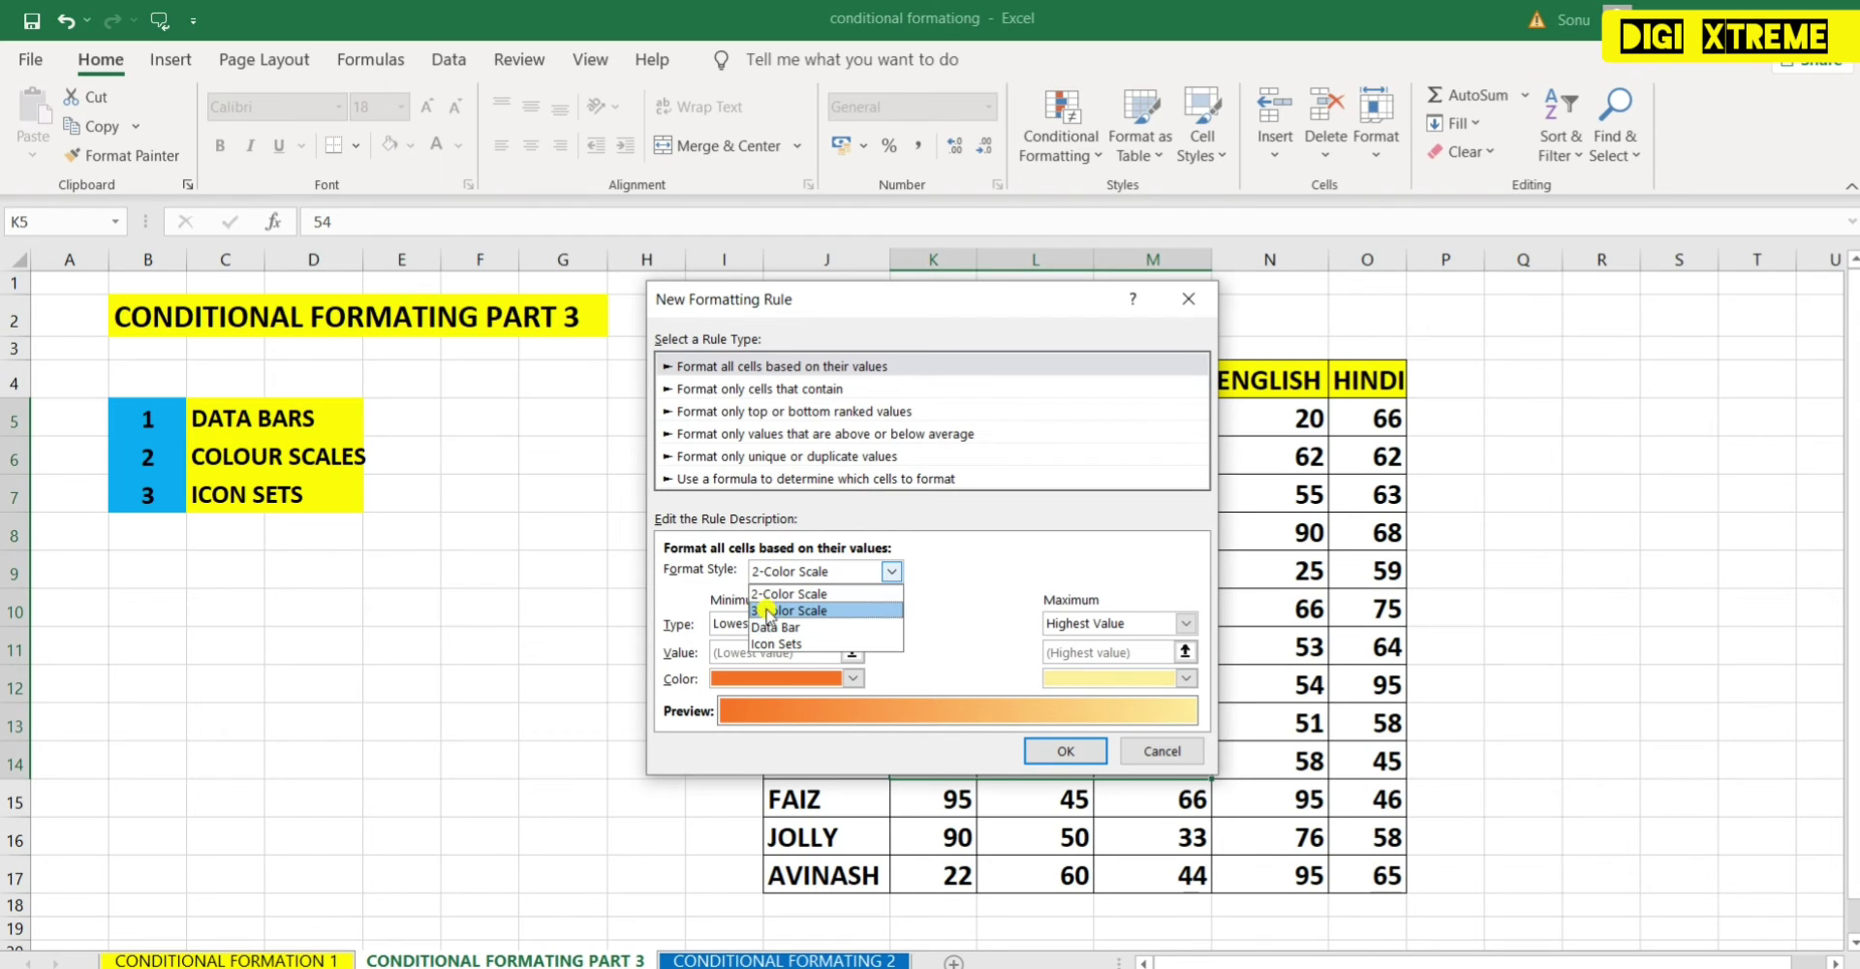
click(826, 612)
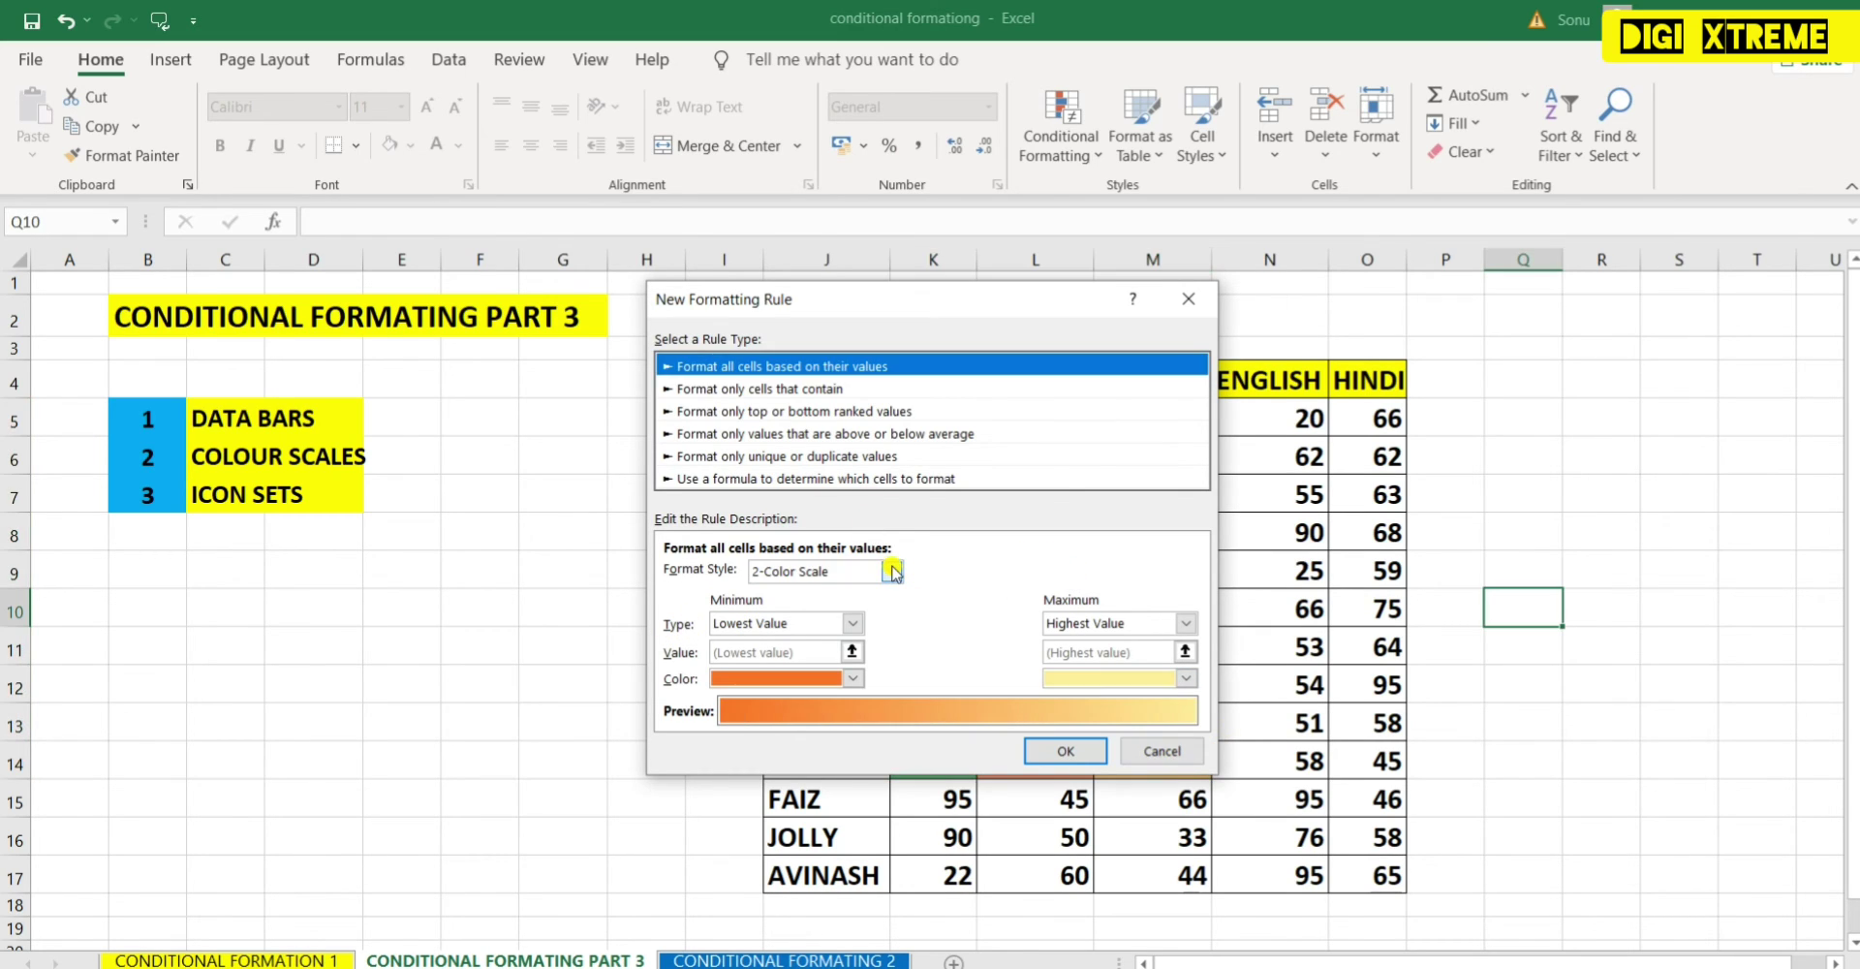
Step: View the format styles offered for a new color scale rule without applying one
click(892, 572)
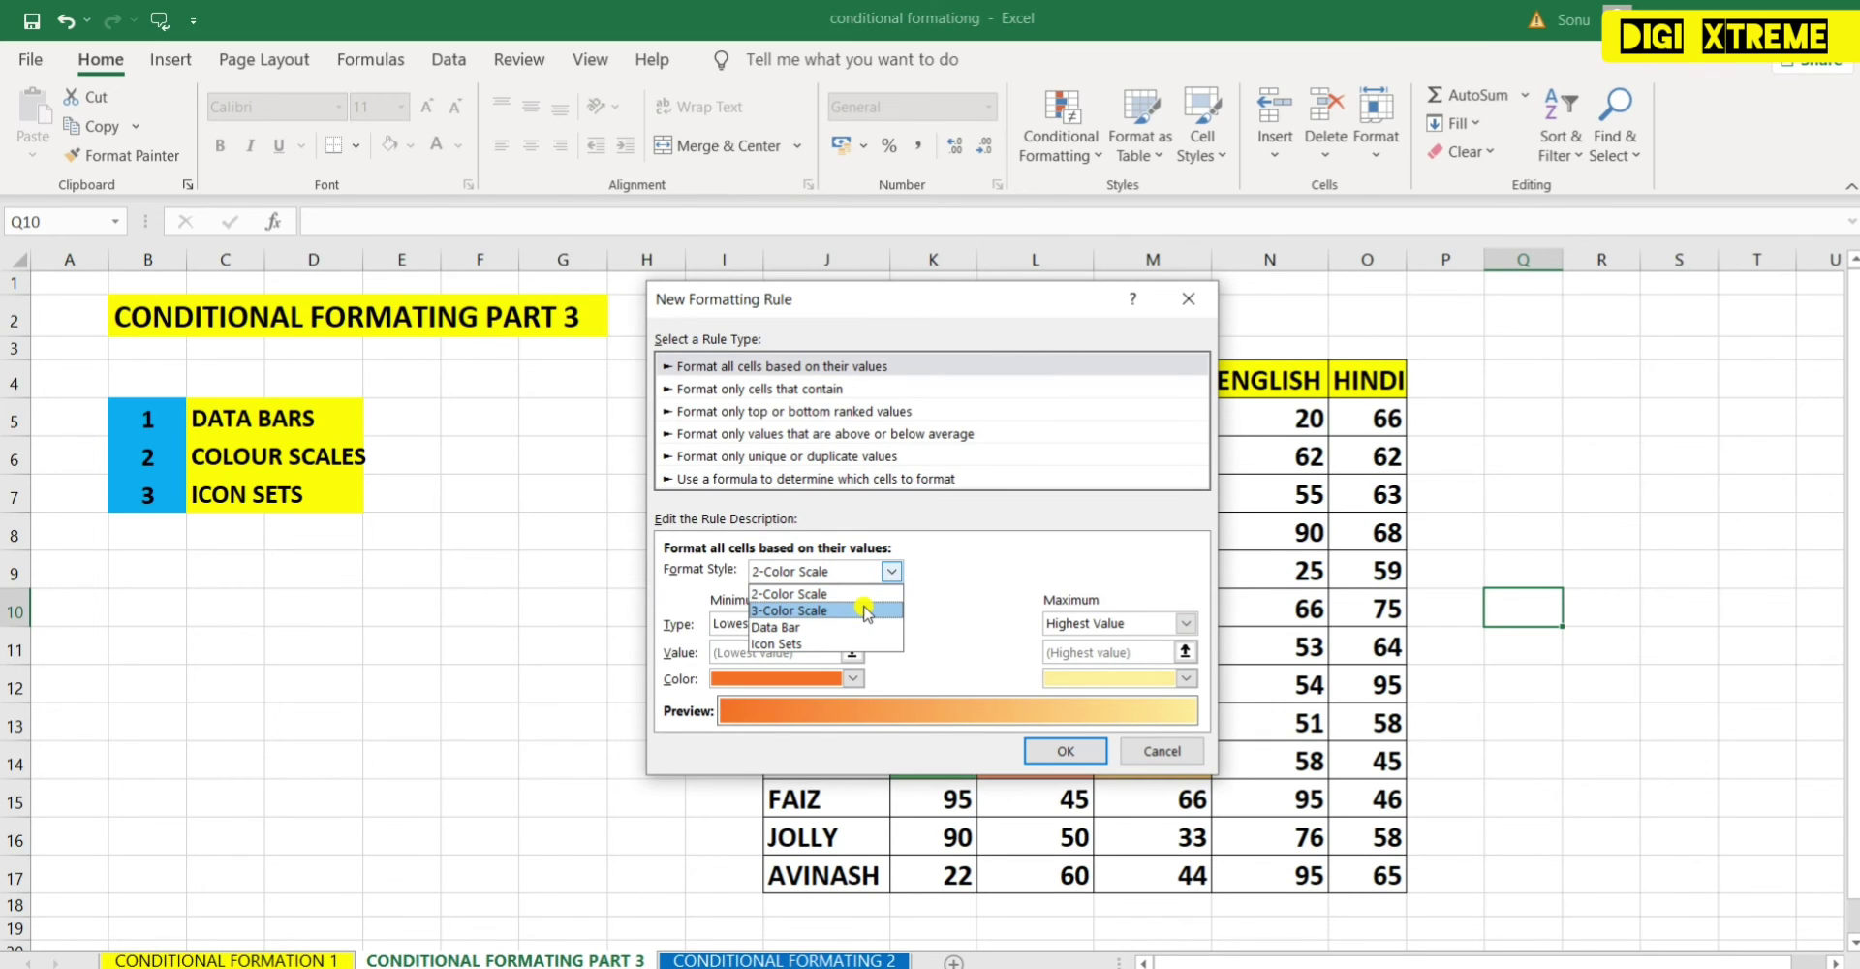
click(1134, 753)
click(1133, 753)
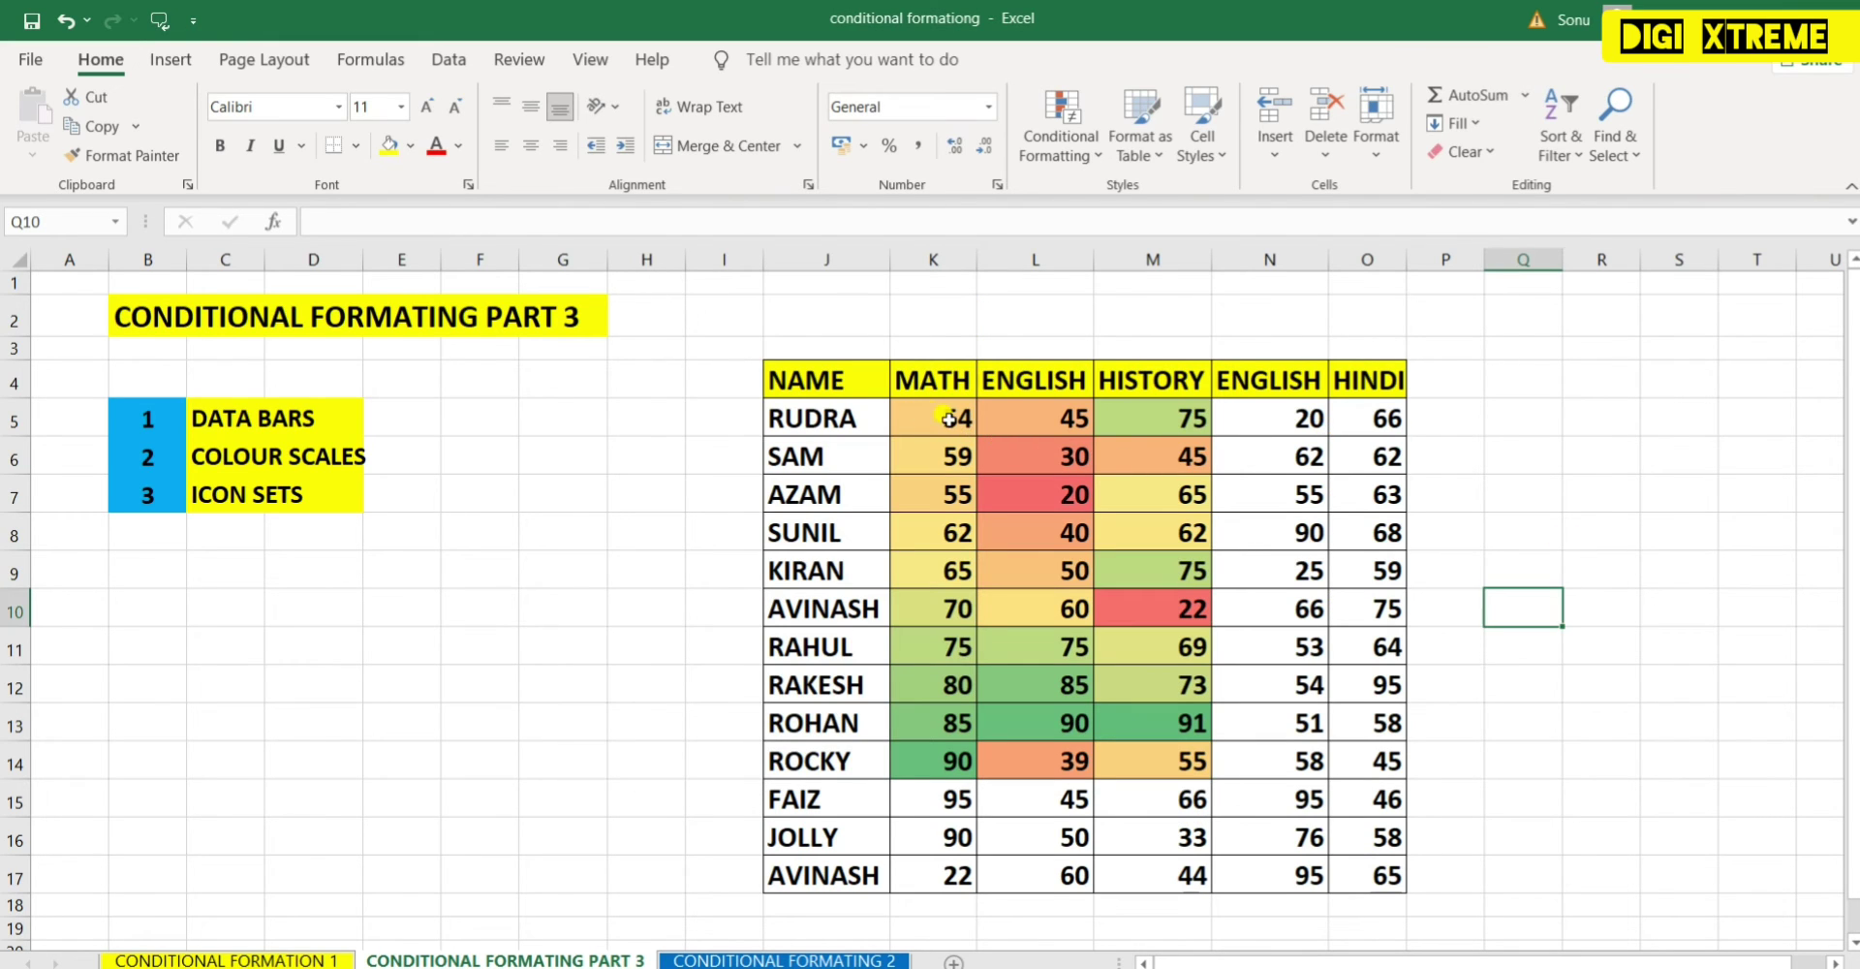
Step: Clear the conditional formatting rules from the Math, first English and History marks in K5:M14
drag(920, 418, 1175, 768)
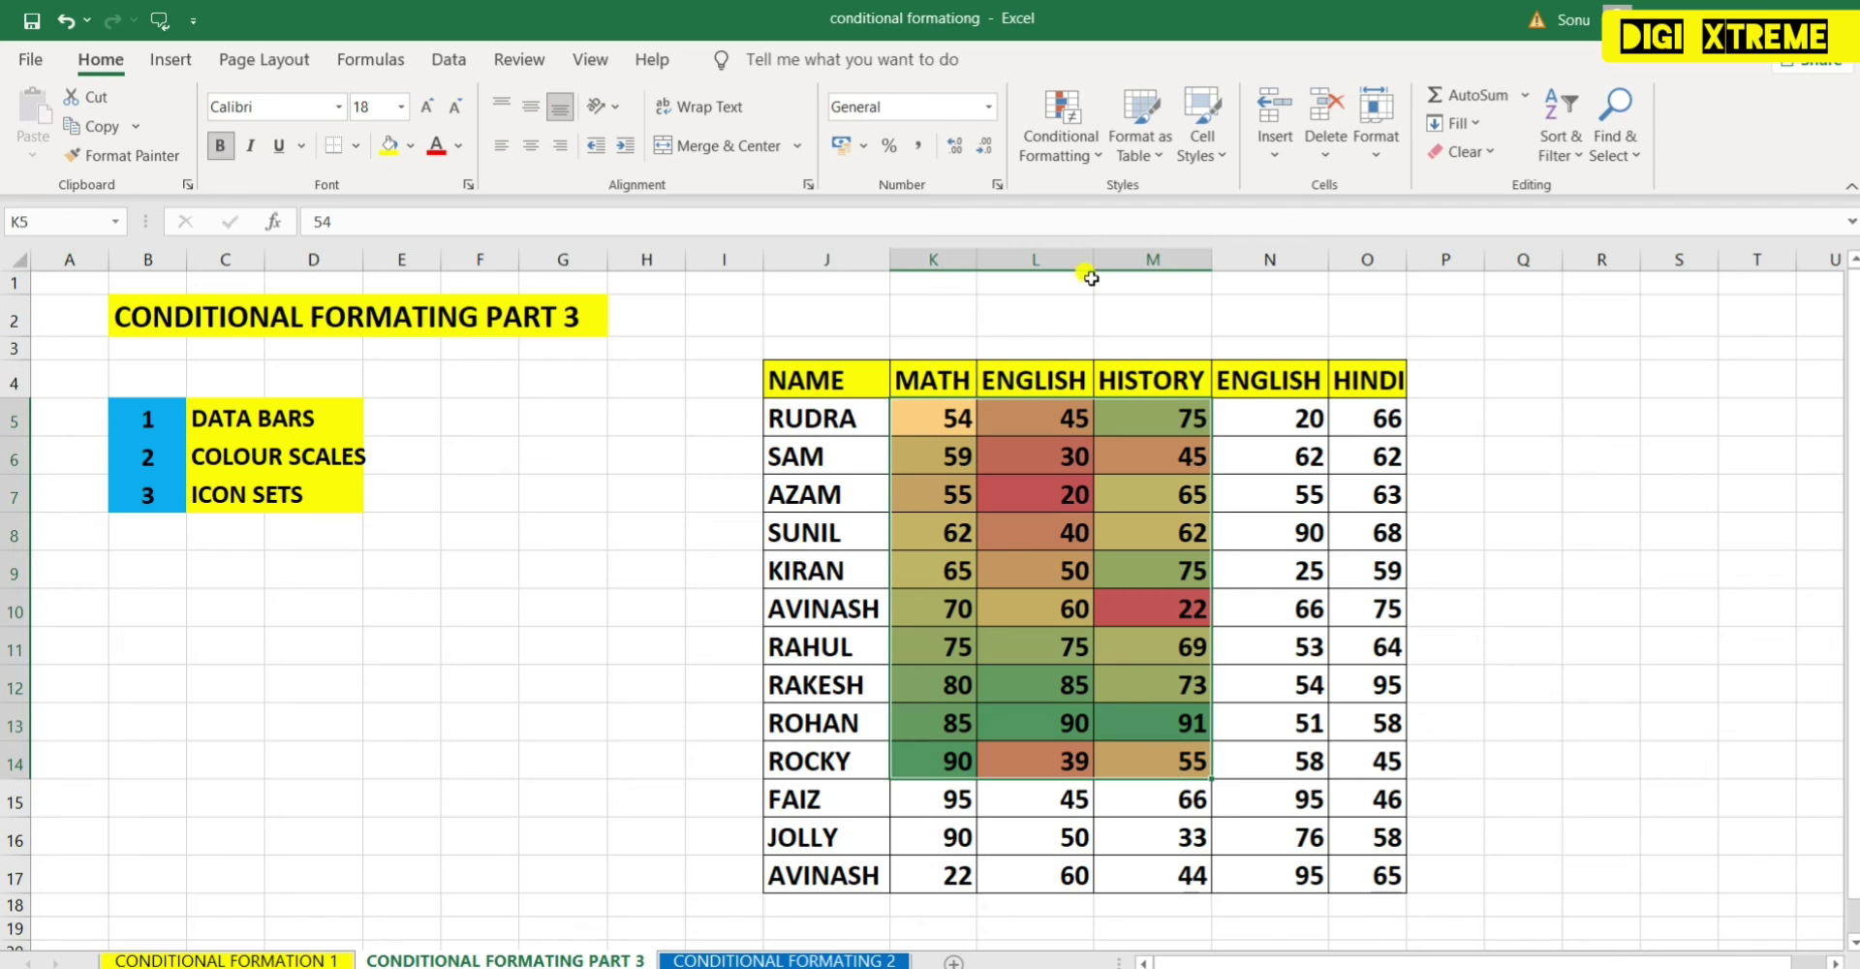
click(1083, 150)
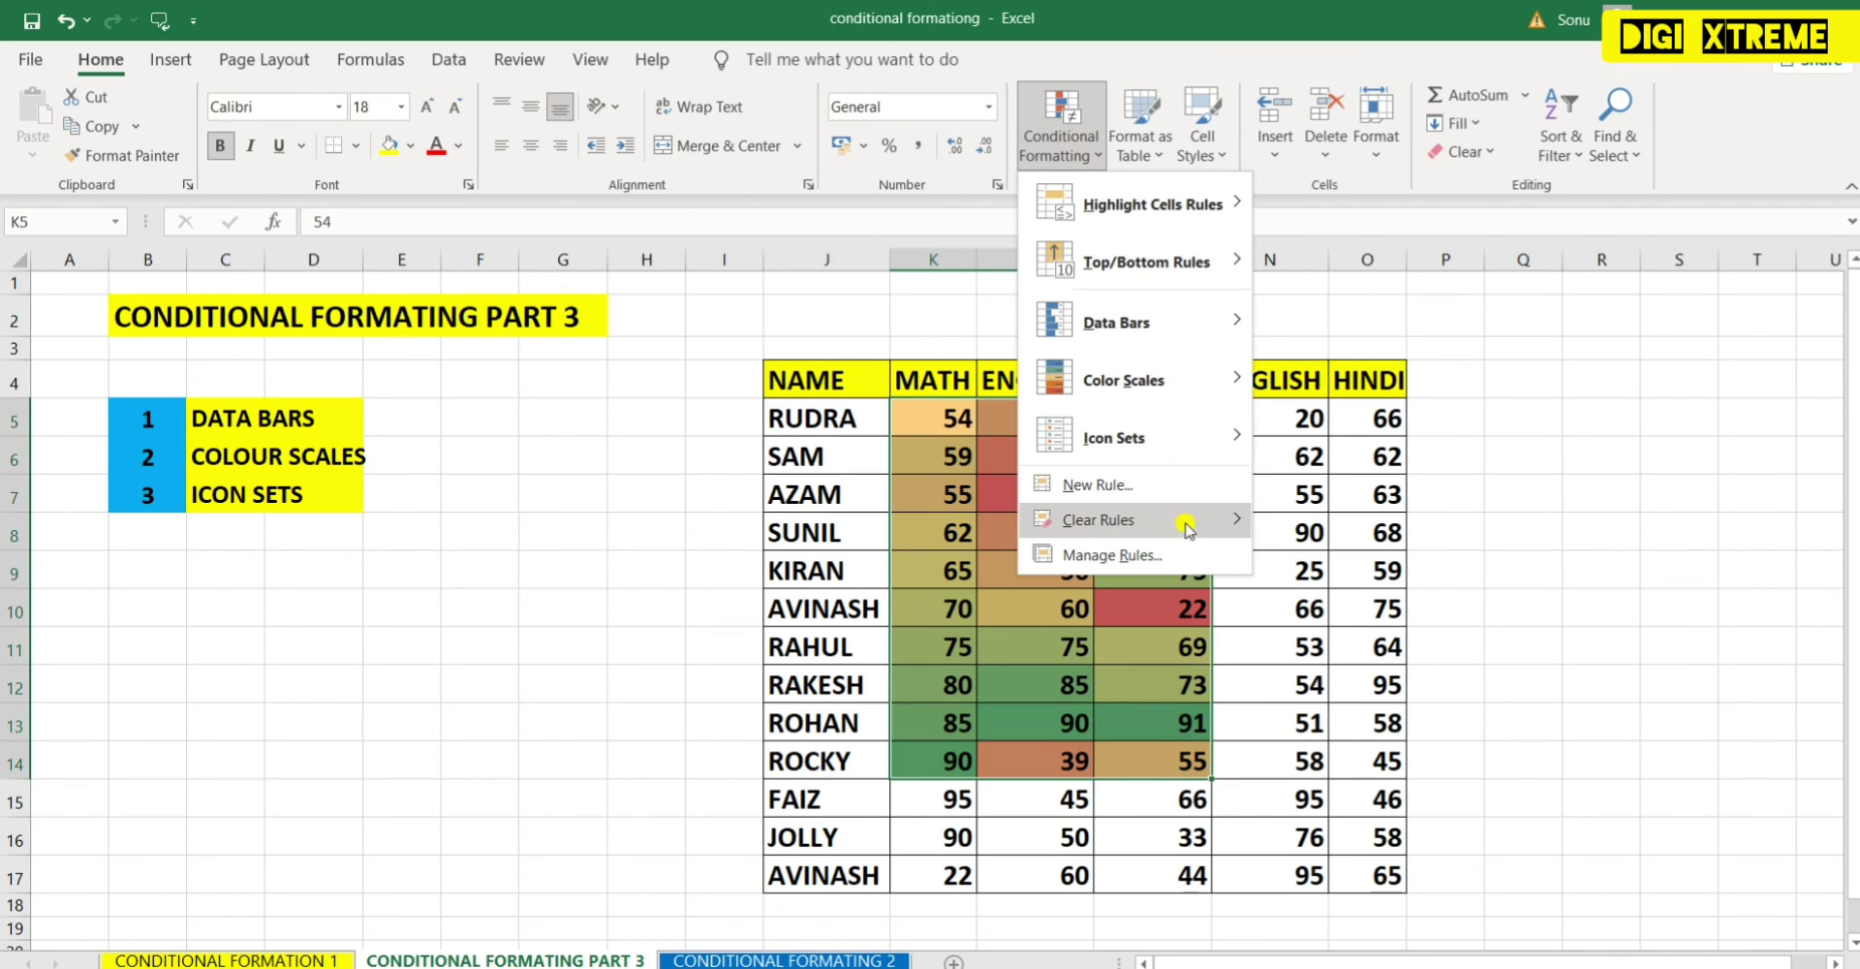
mouse_move(1185, 521)
click(1353, 521)
click(1516, 494)
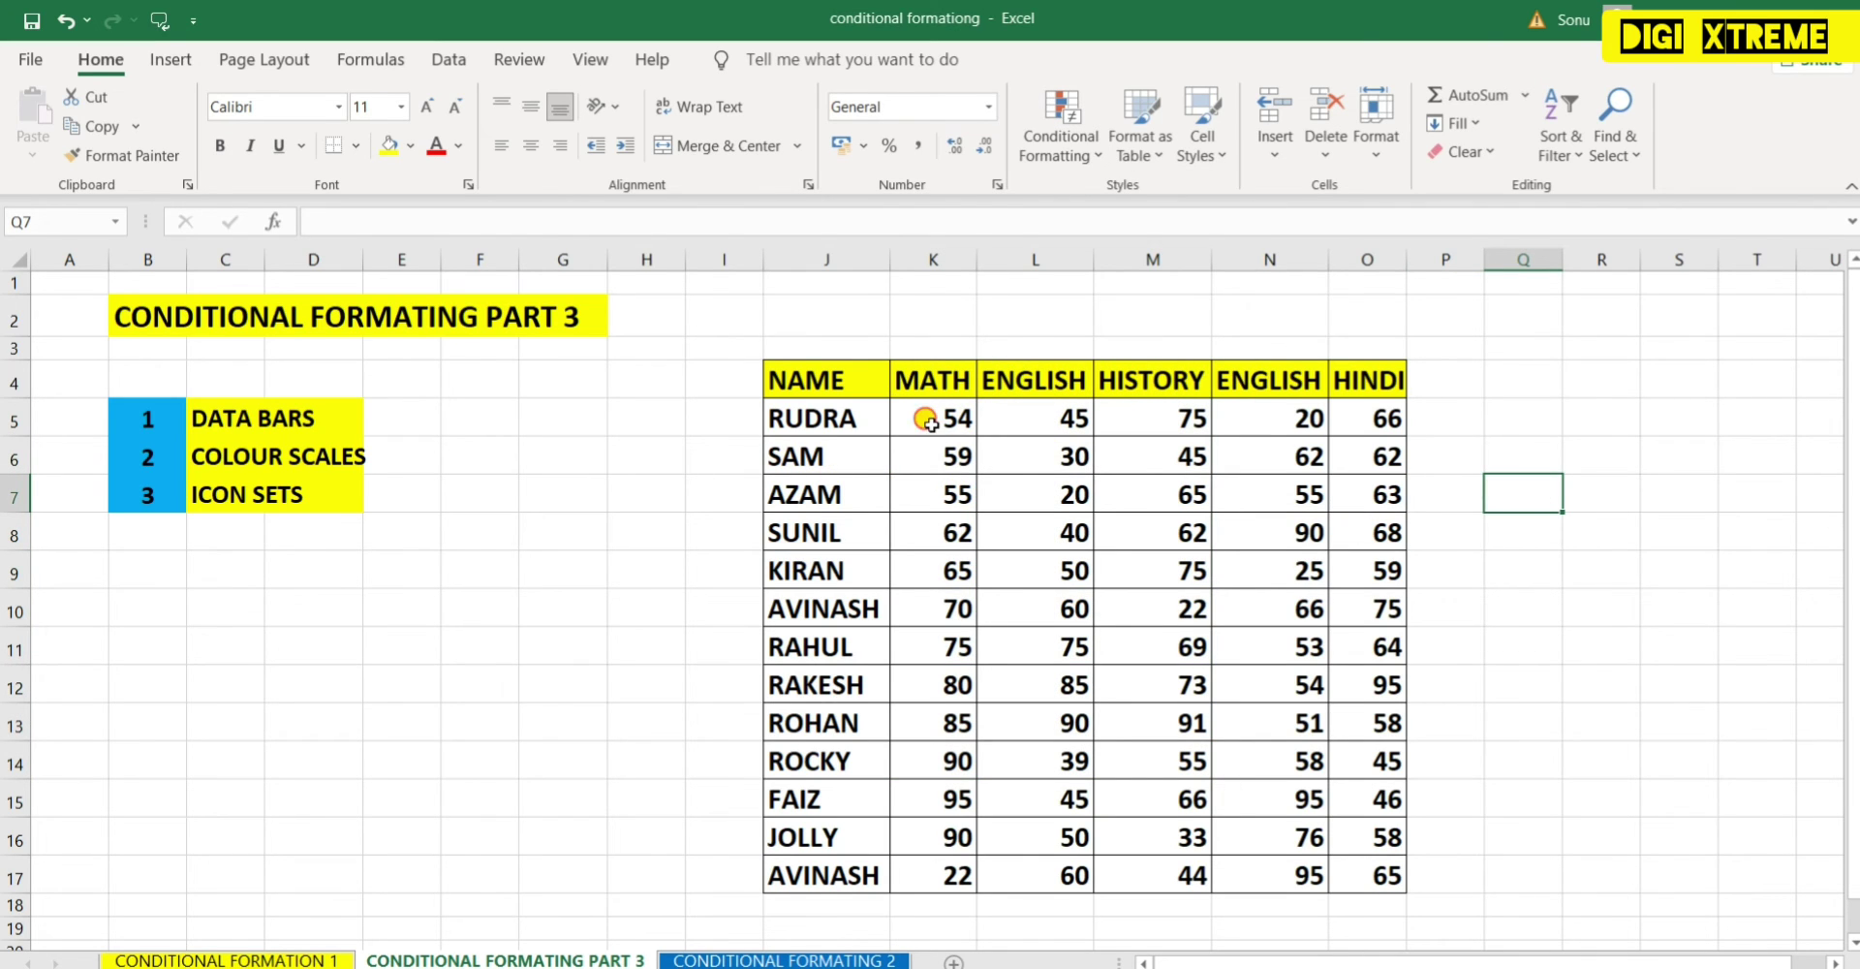
Step: Apply the 3 Arrows (Colored) icon set to all subject marks in K5:O17
drag(934, 419, 1388, 860)
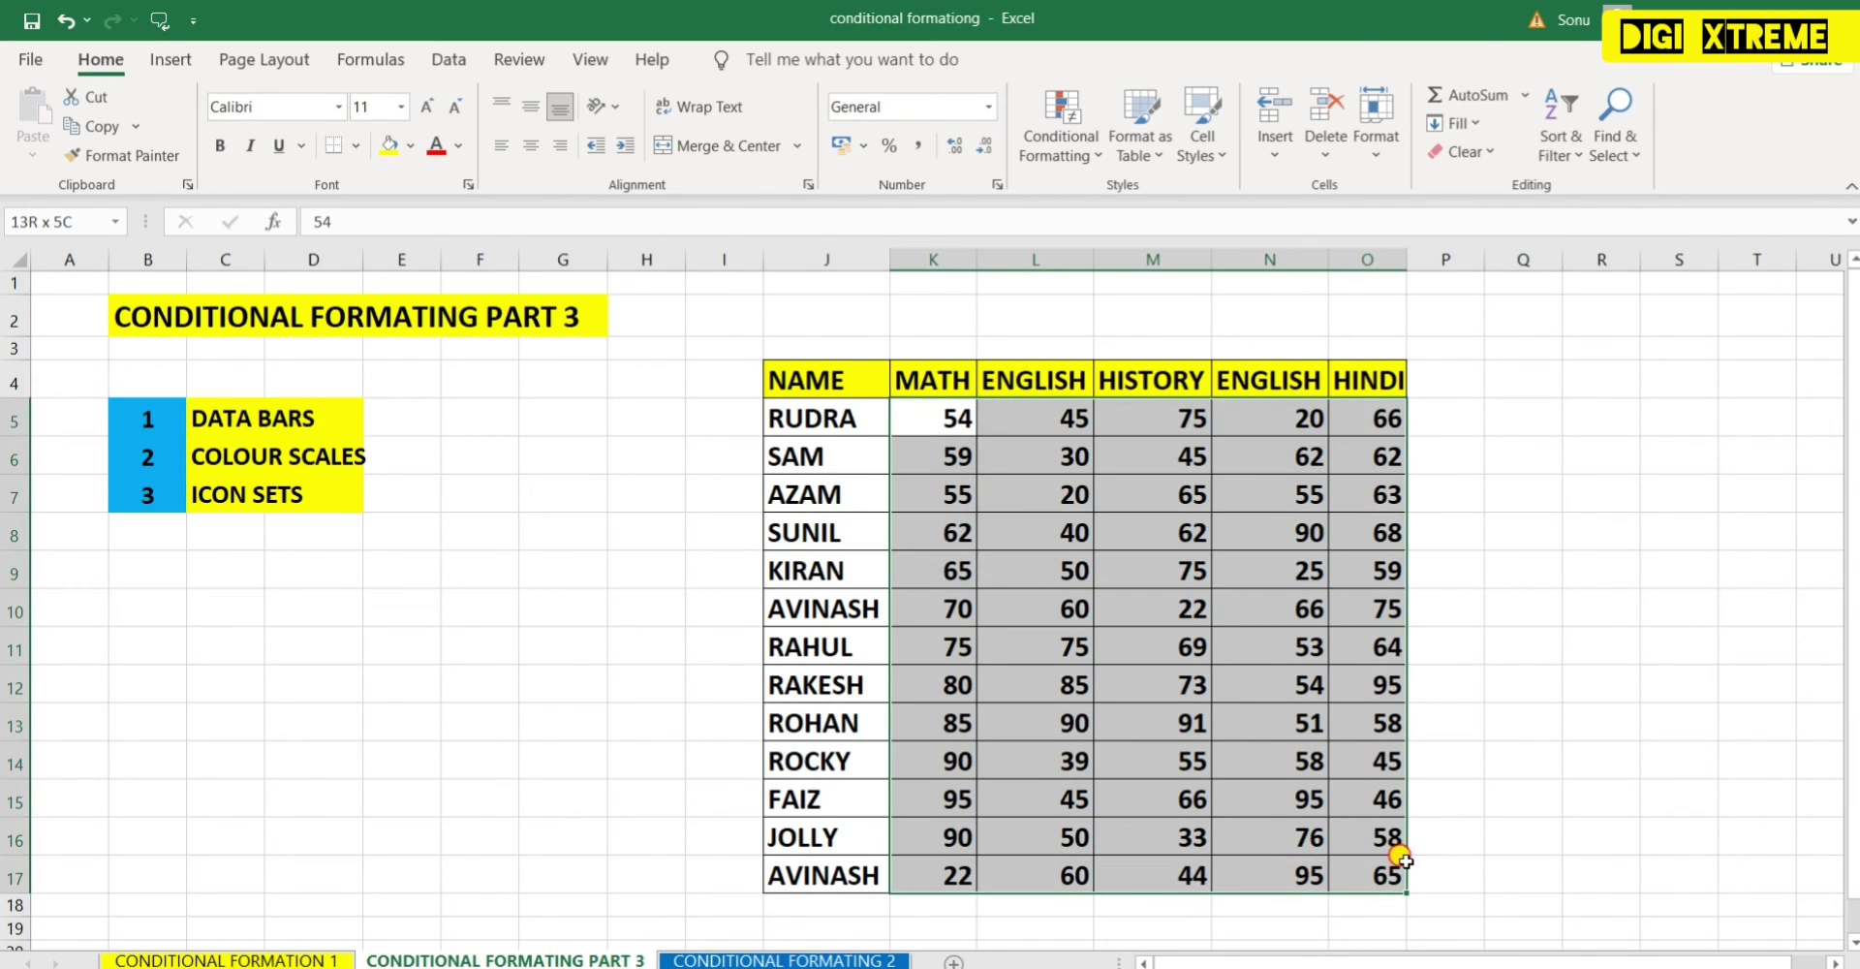
click(1620, 370)
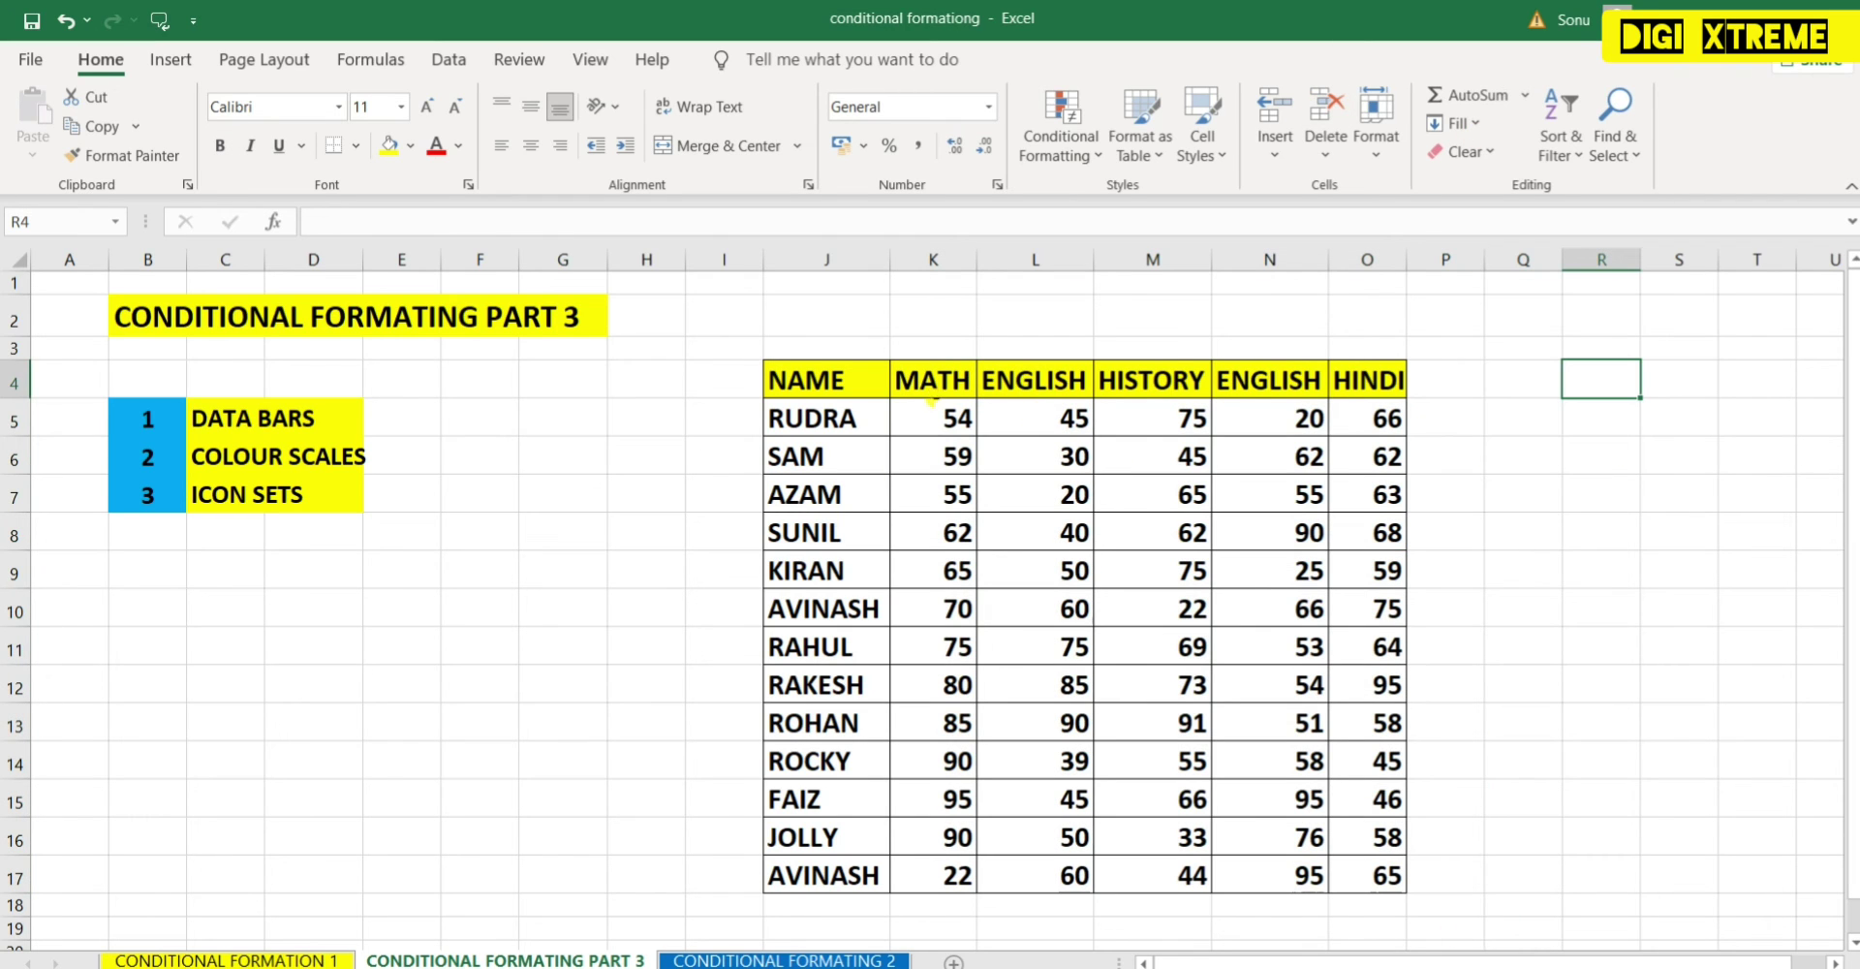
drag(932, 424, 1348, 870)
click(1069, 155)
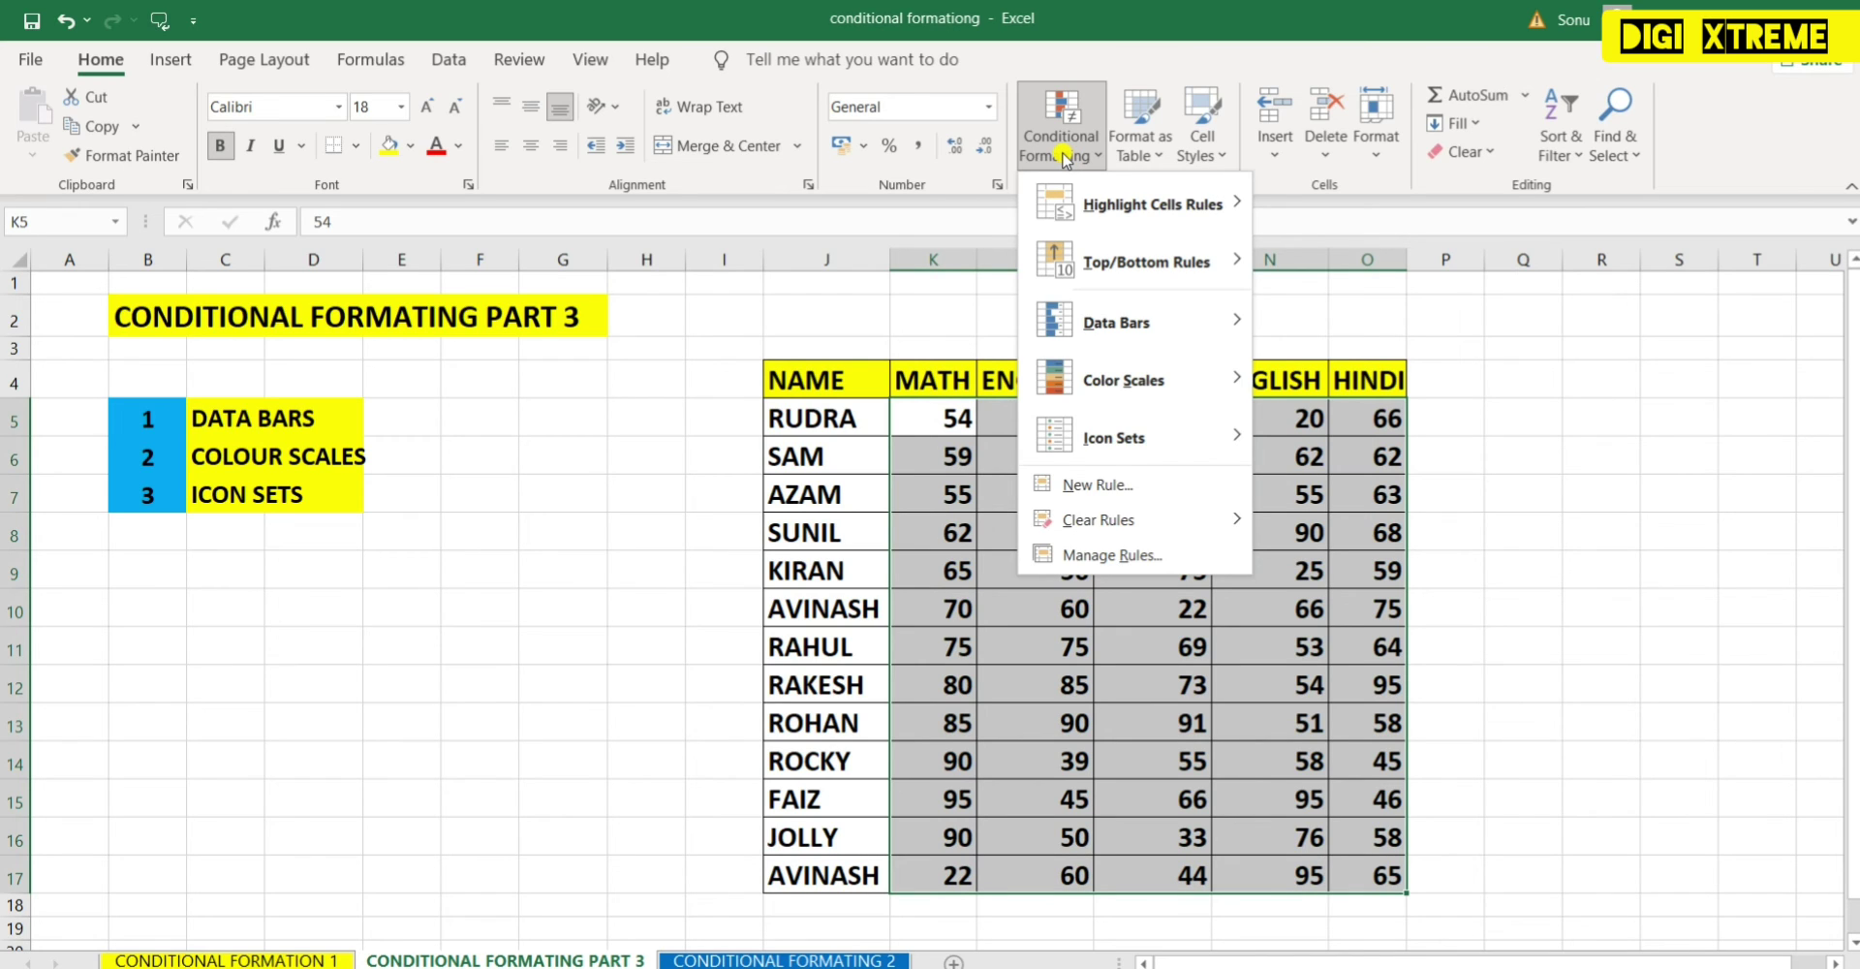
mouse_move(1172, 440)
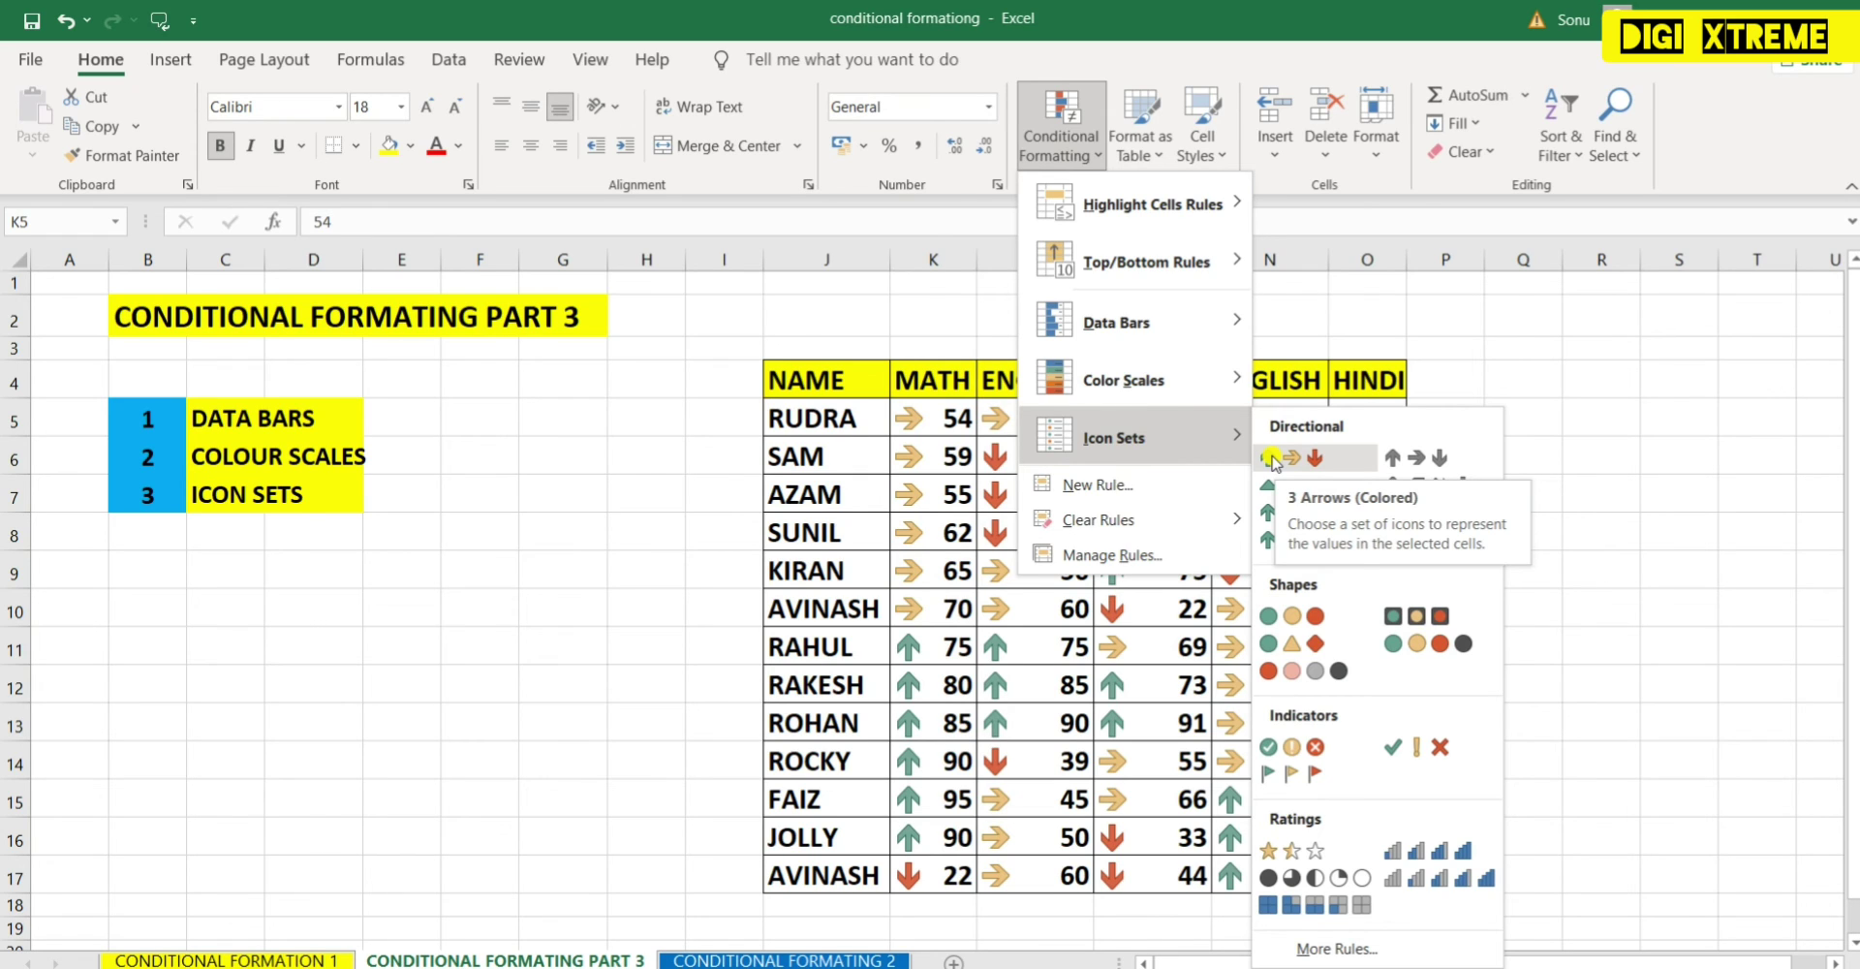
click(1272, 459)
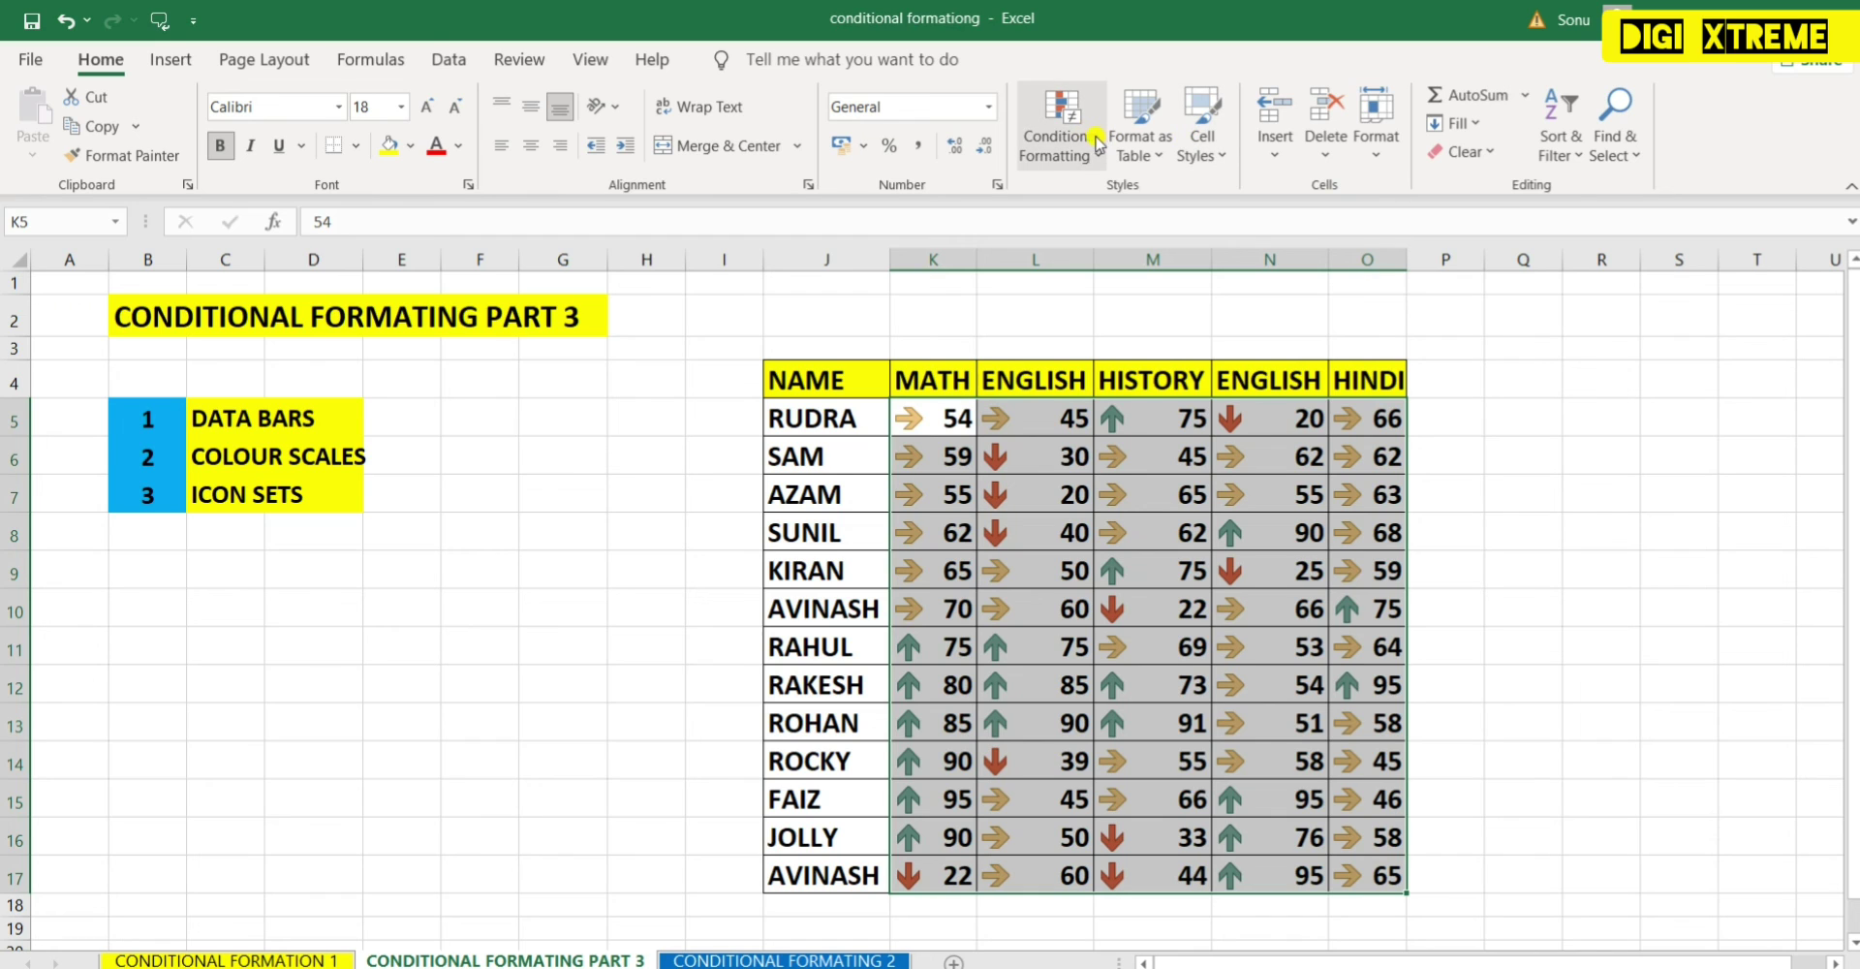
Step: Preview other icon sets on the marks in K5:O17 and view the additional icon set rule settings without applying any
click(1078, 160)
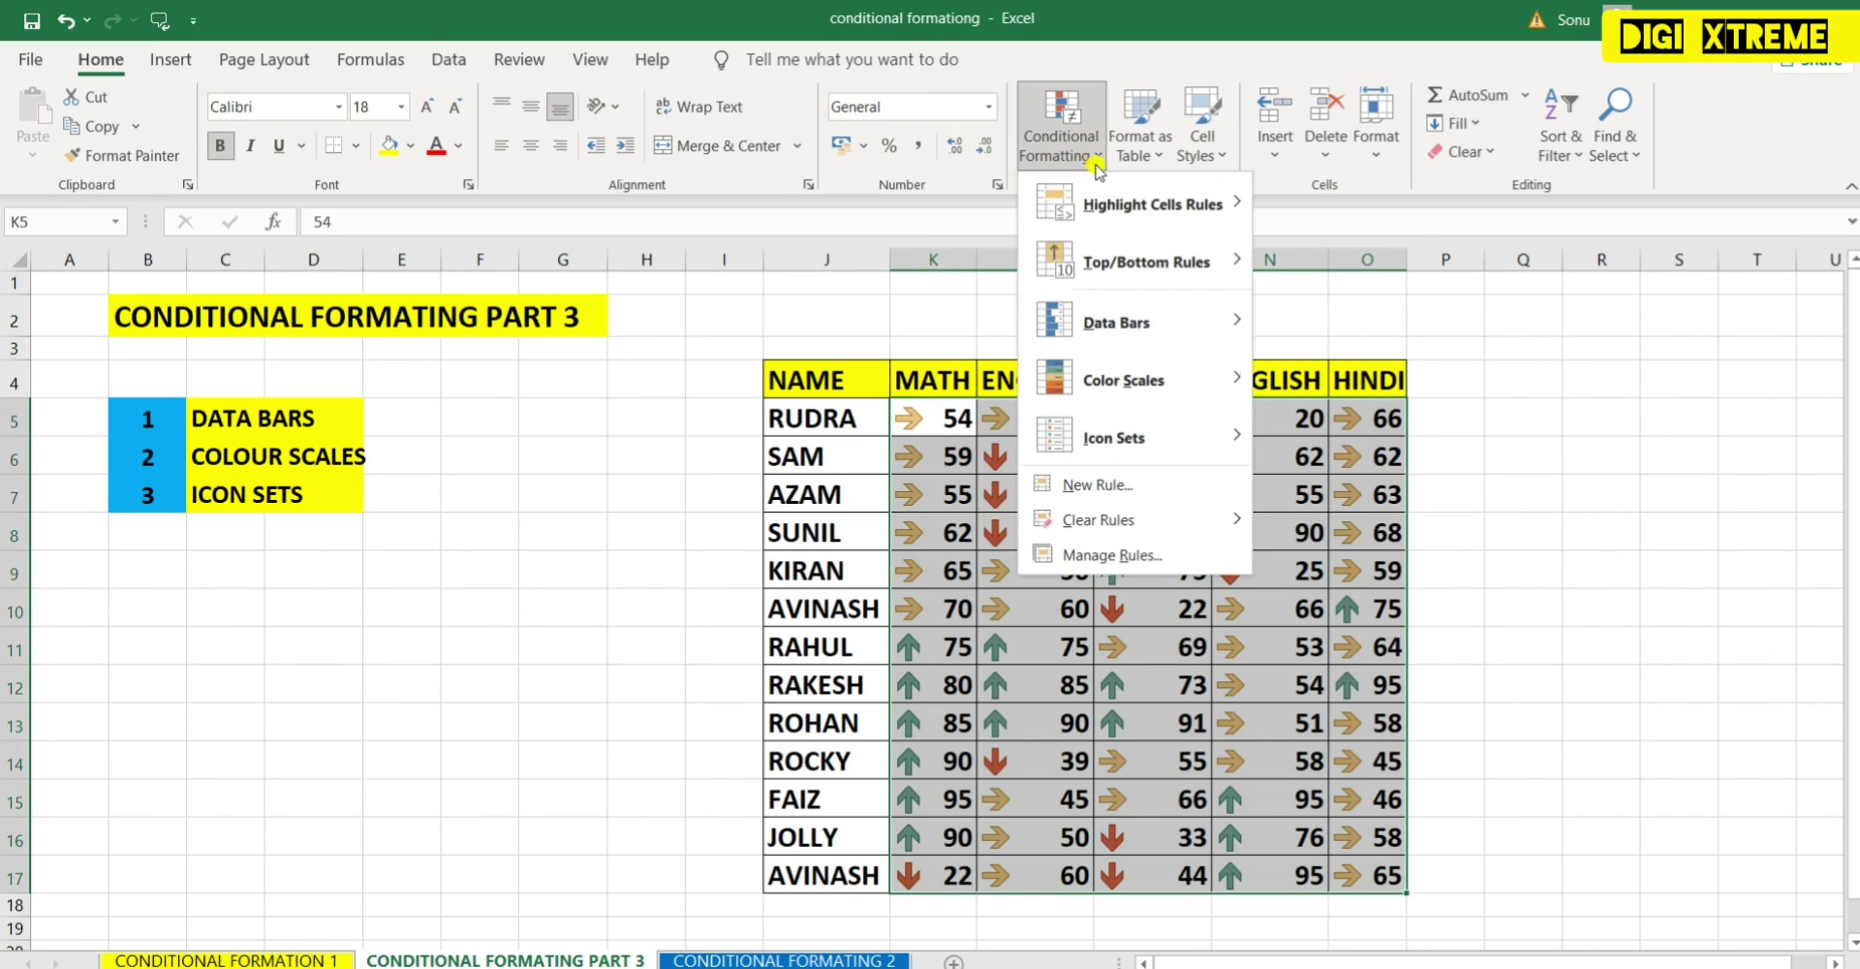
click(932, 421)
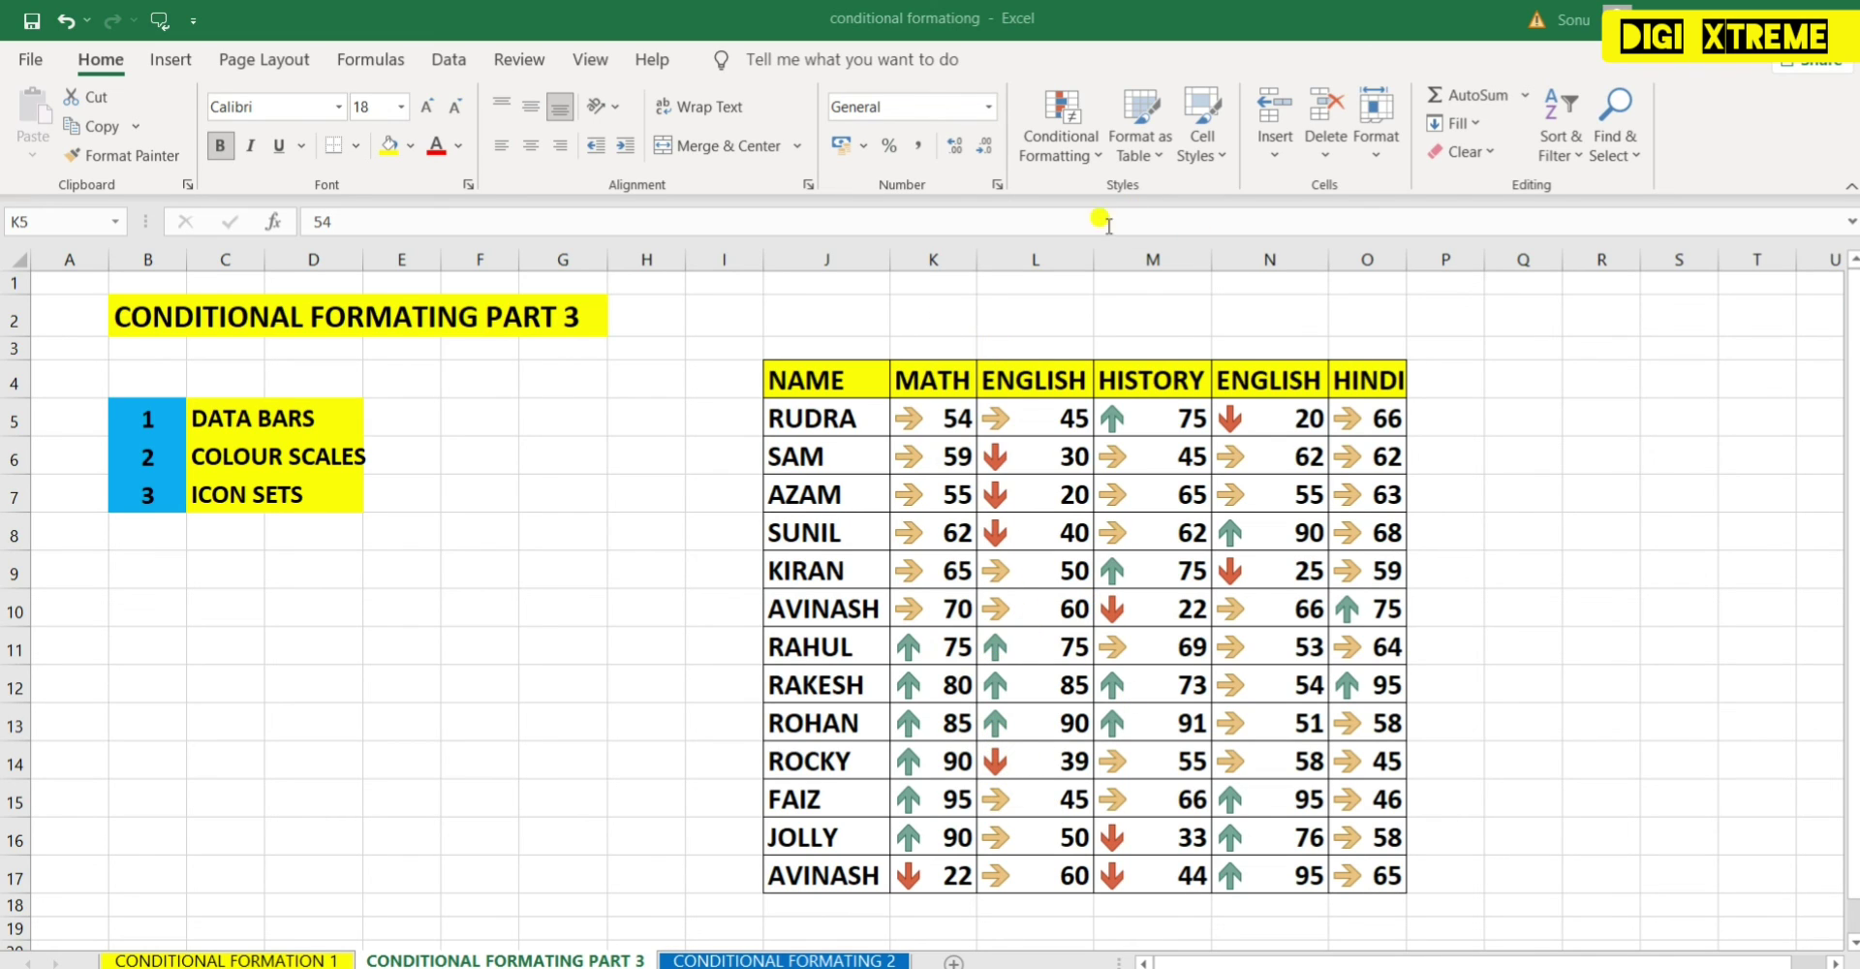
click(921, 418)
key(ctrl+shift+Right)
key(ctrl+shift+Down)
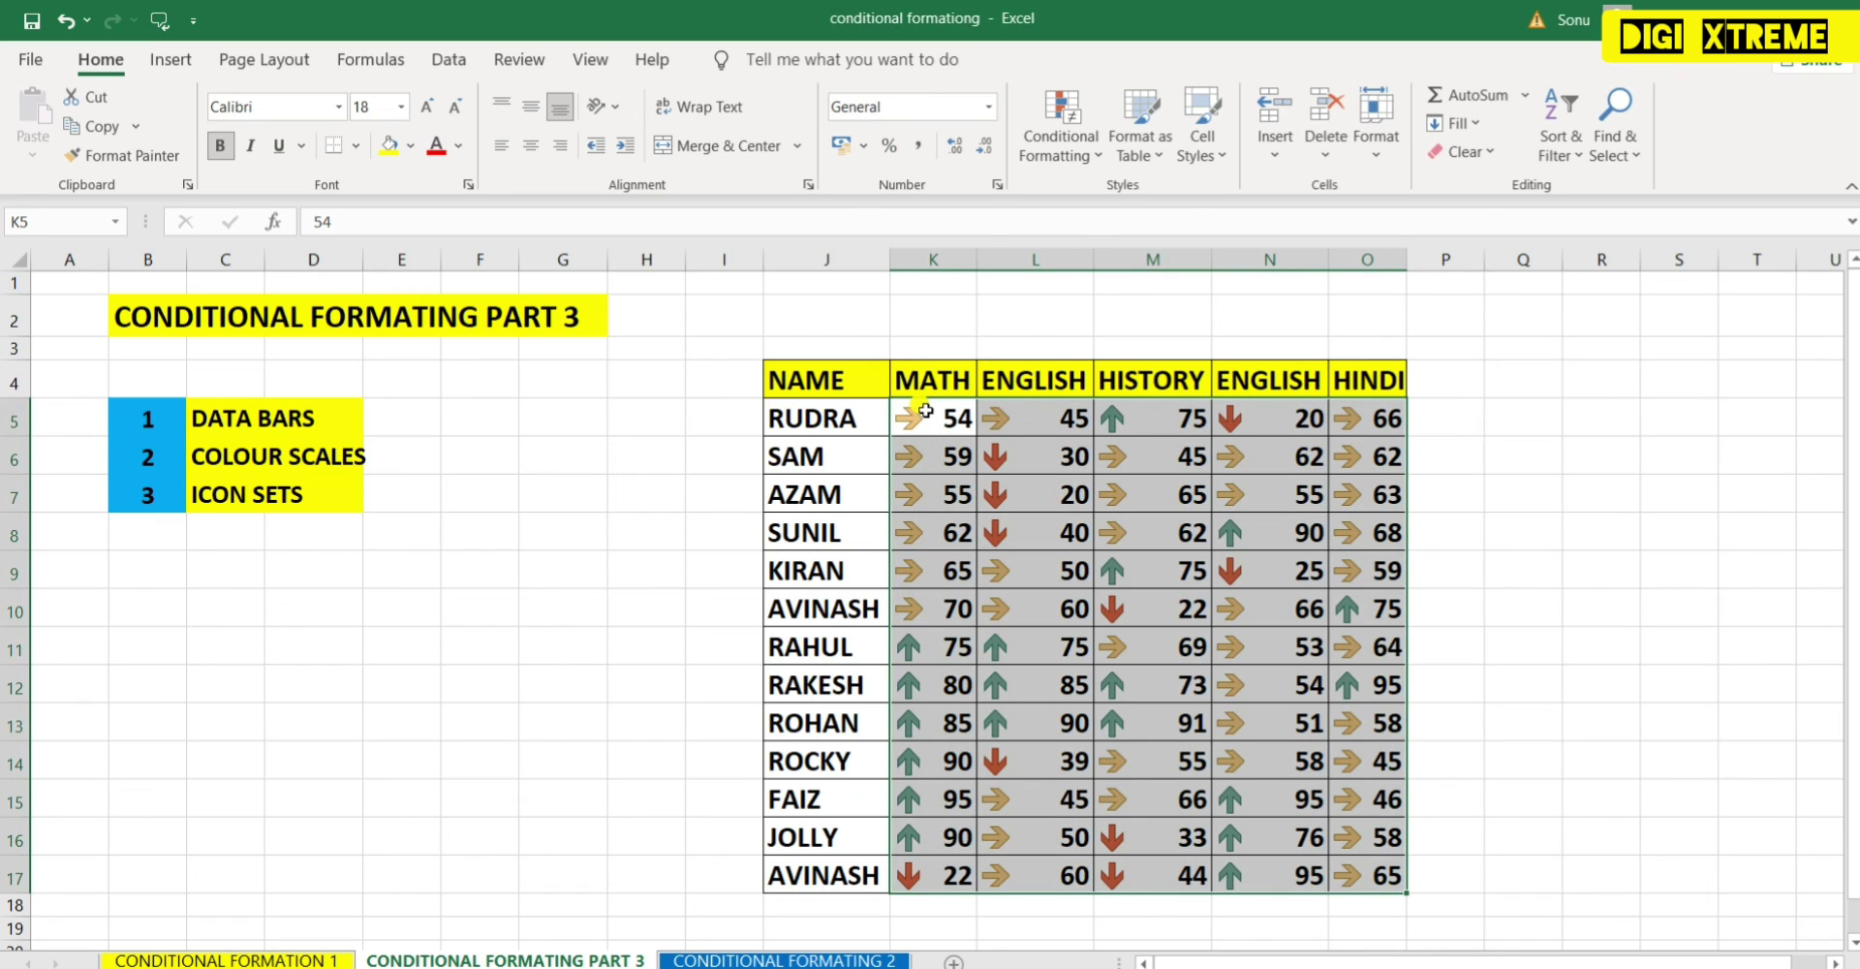
click(1085, 129)
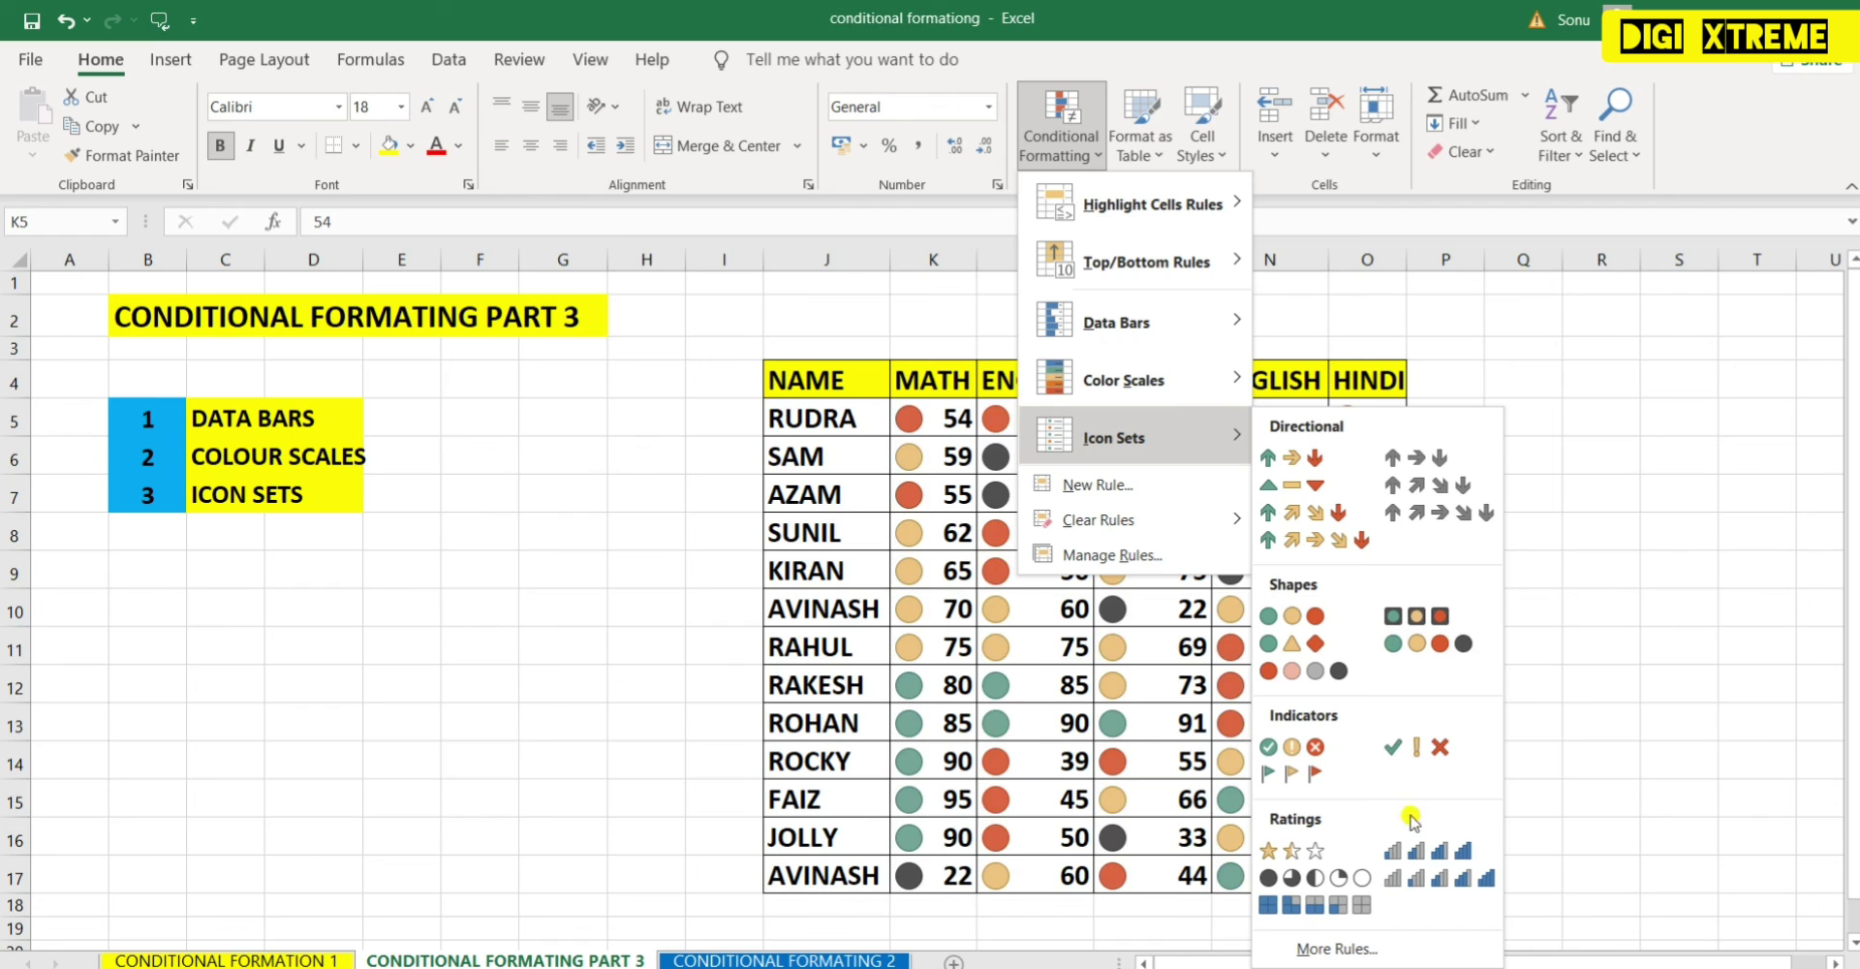
click(1337, 948)
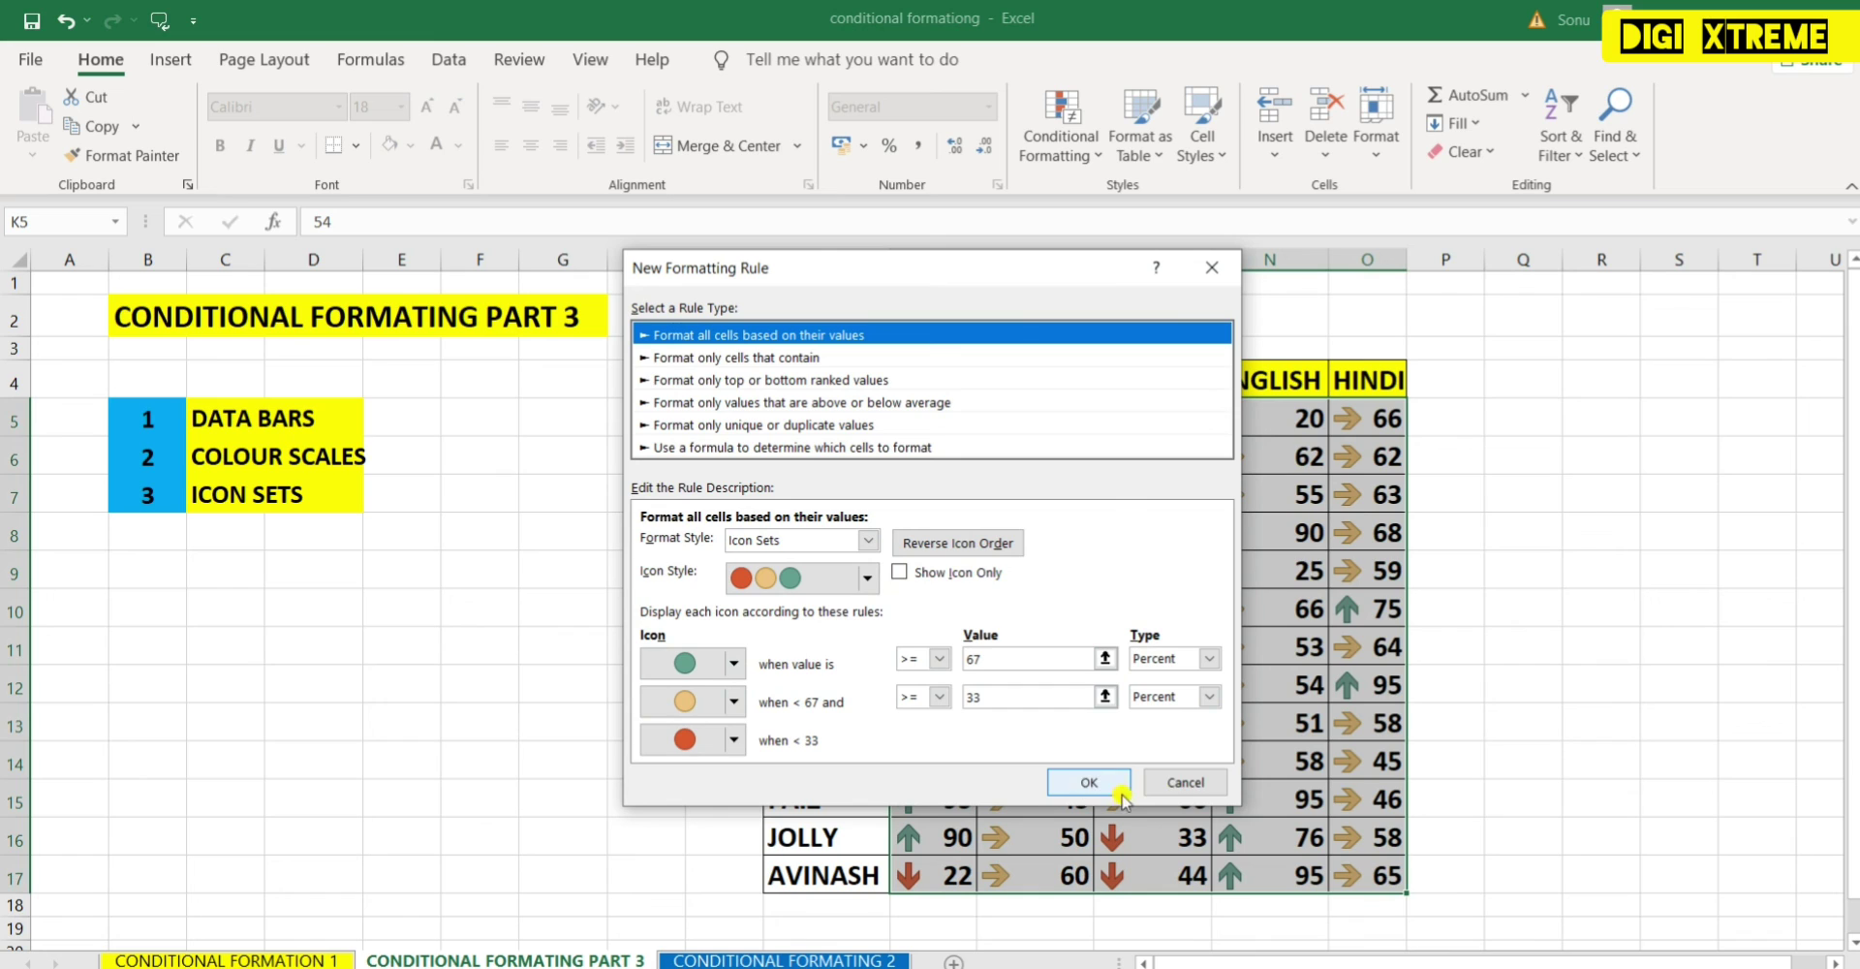
click(1183, 785)
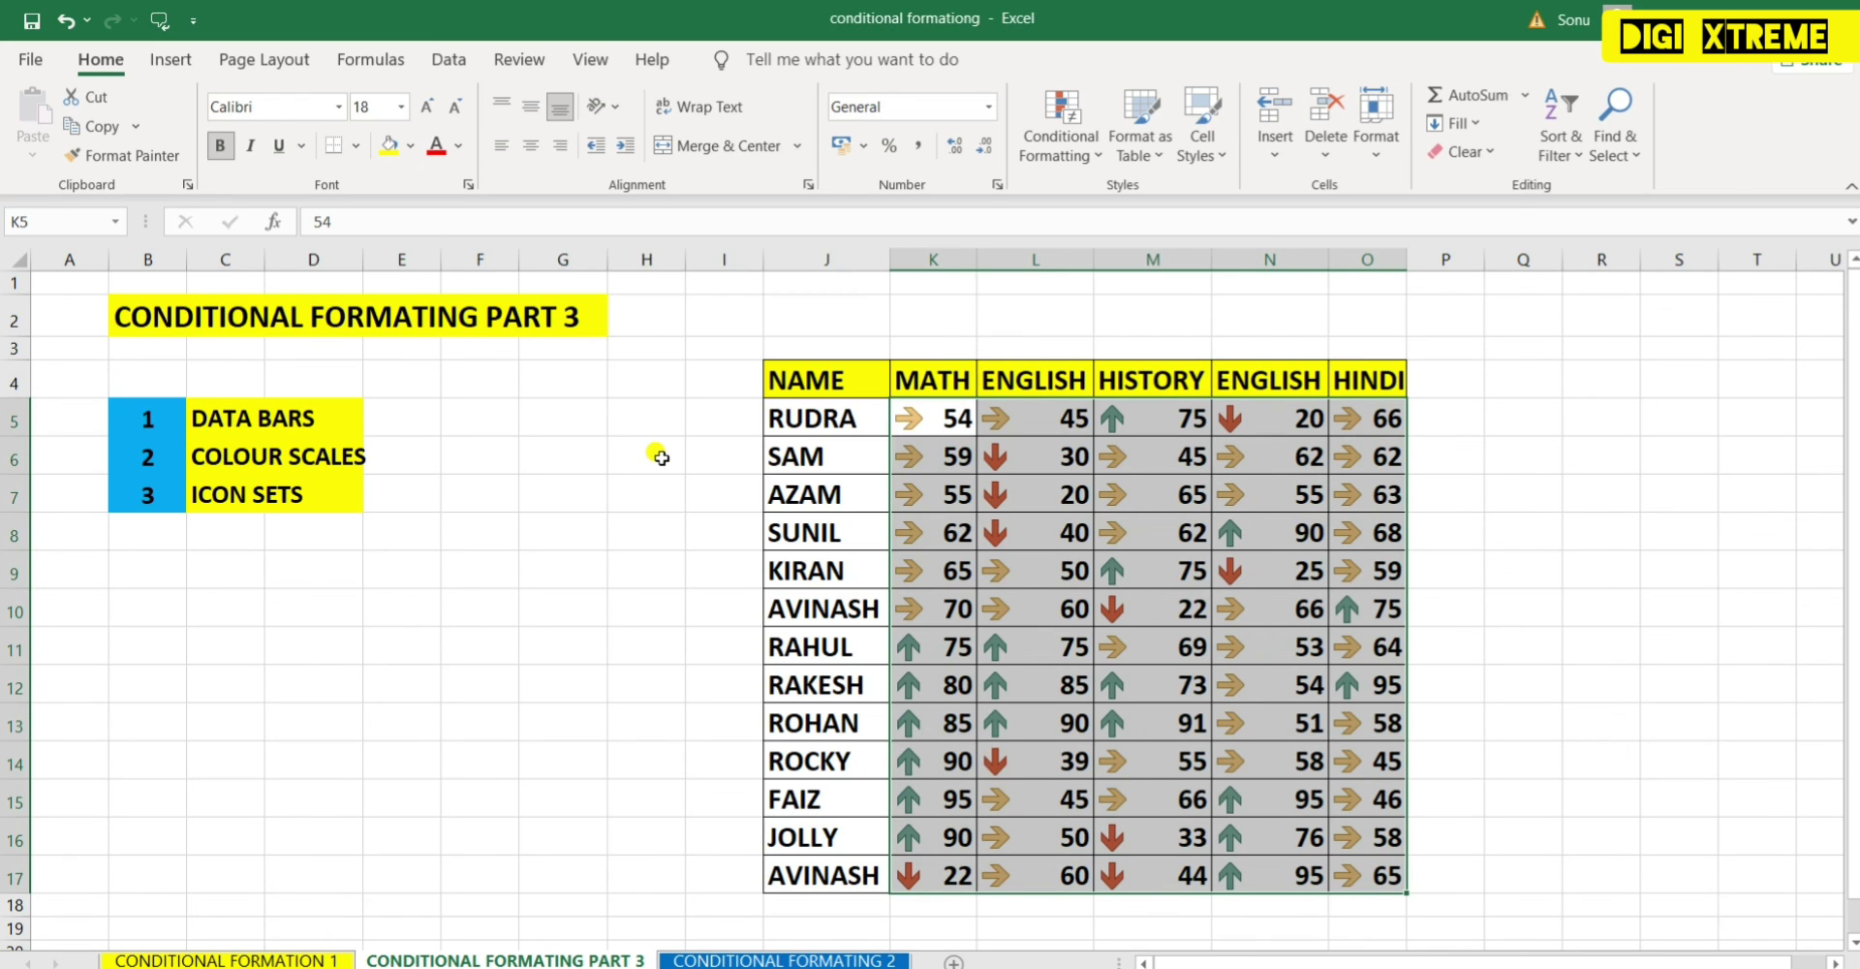